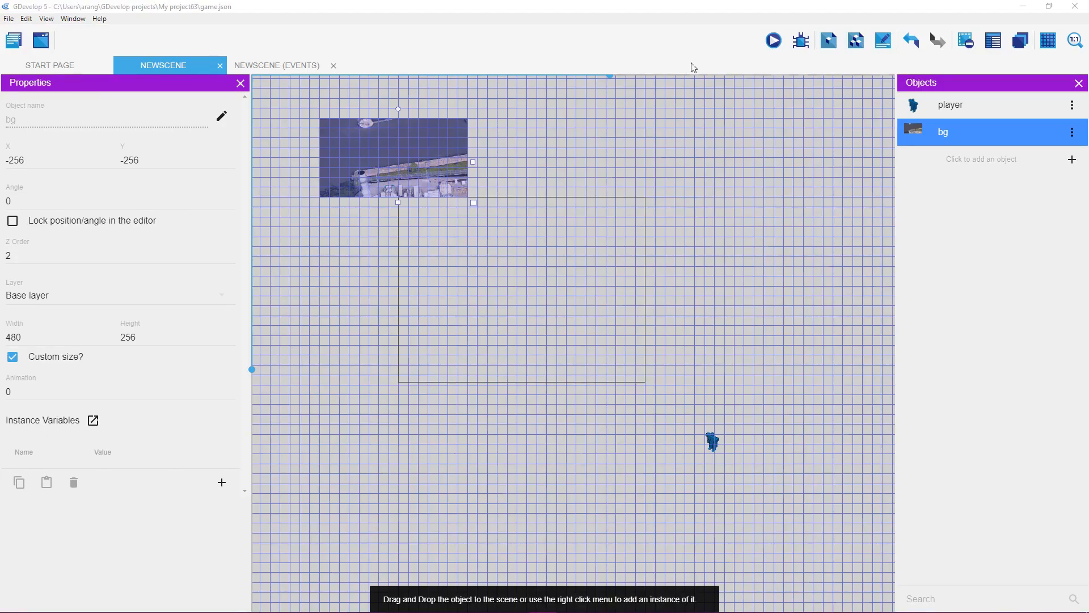
# Open image 1 from the Desktop's ALI_STUFF_2019 > isometric bacgrounds tutorial folder to examine the full background, and return to the GDevelop scene
pyautogui.click(692, 14)
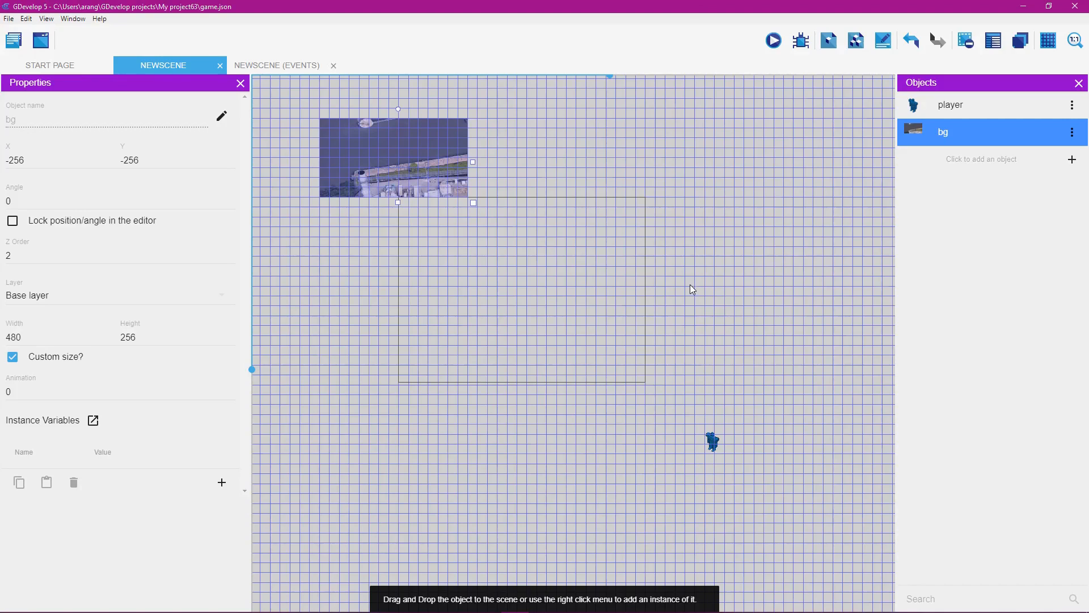
pyautogui.press('super+e')
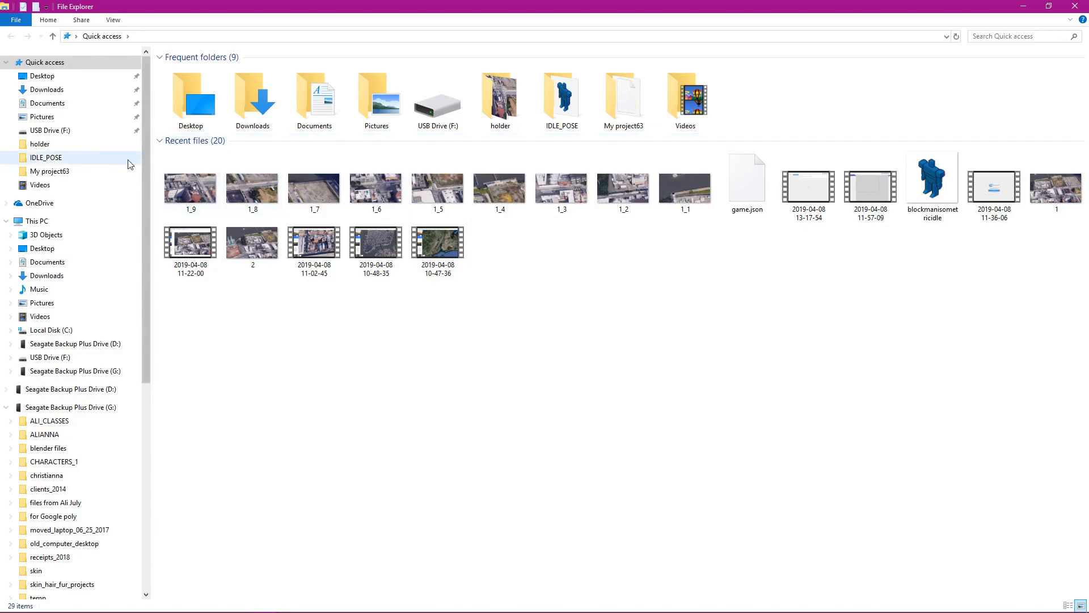
pyautogui.click(69, 83)
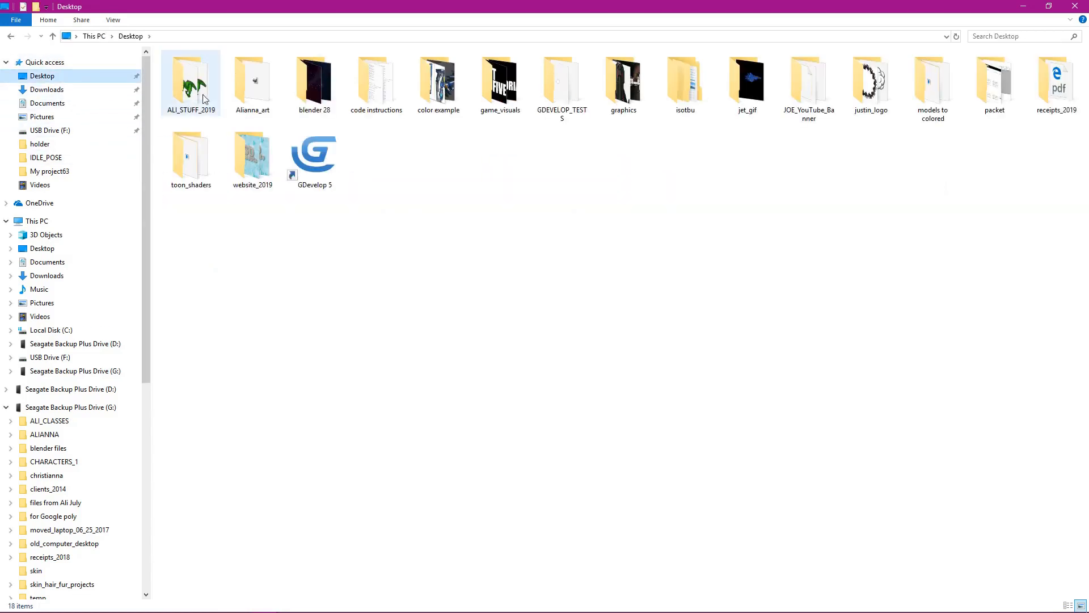
pyautogui.doubleClick(196, 94)
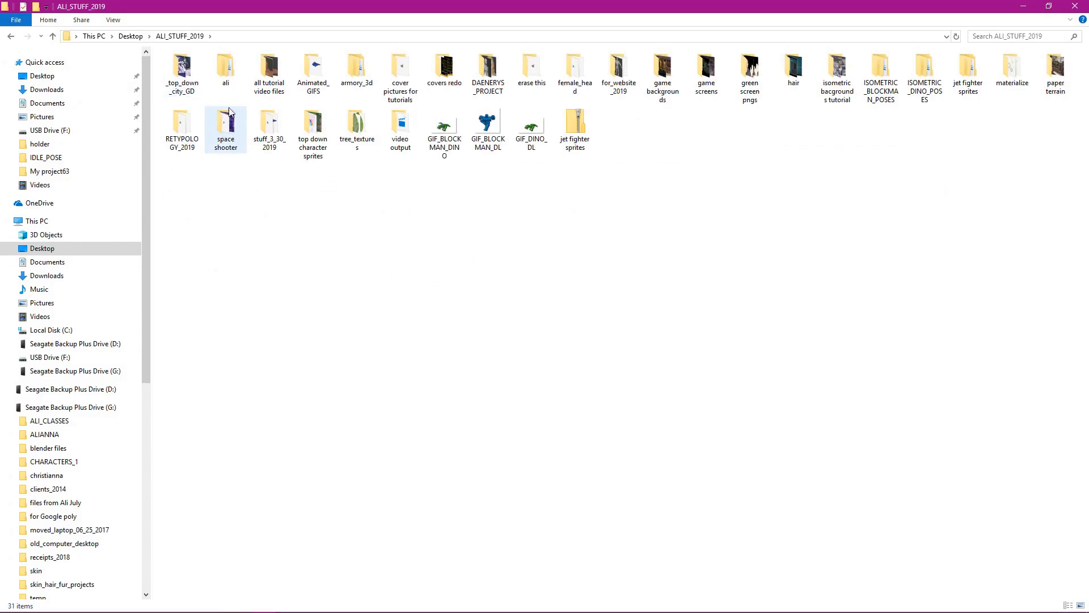
pyautogui.doubleClick(832, 77)
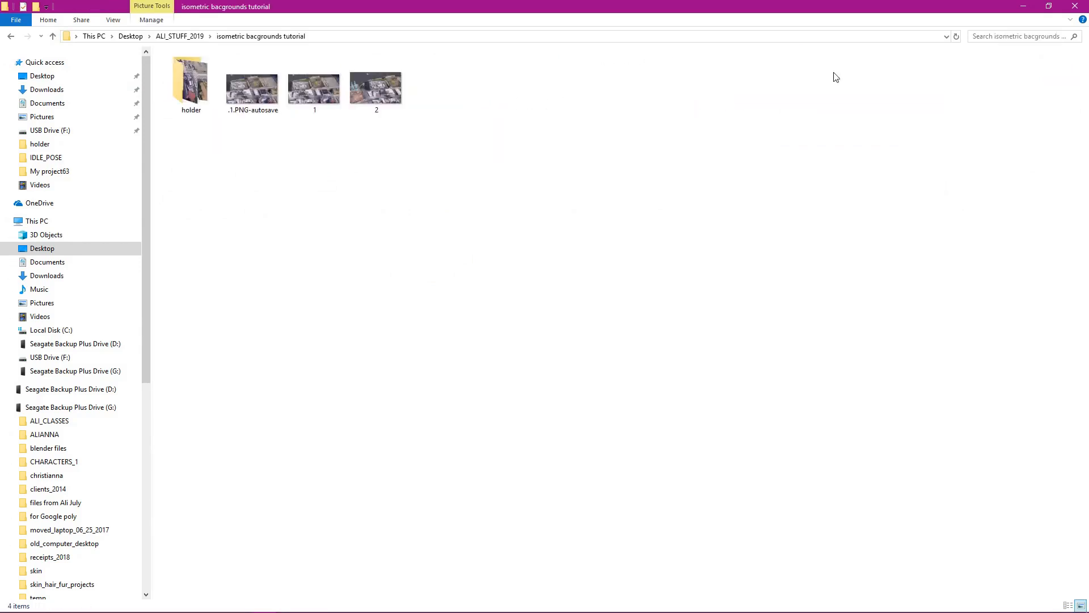
pyautogui.doubleClick(329, 92)
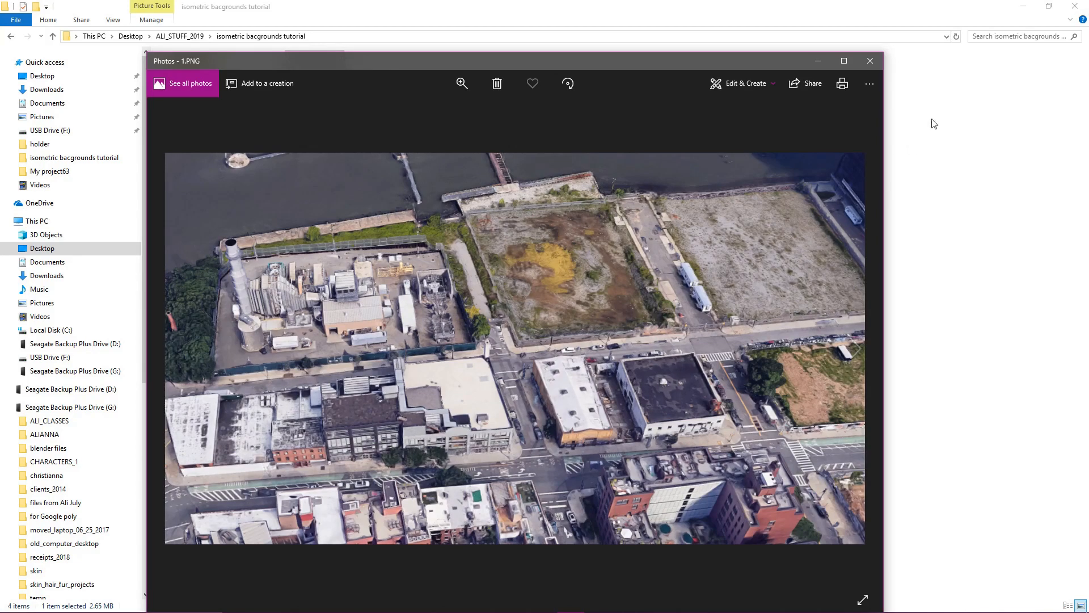
pyautogui.click(1025, 10)
pyautogui.click(1024, 8)
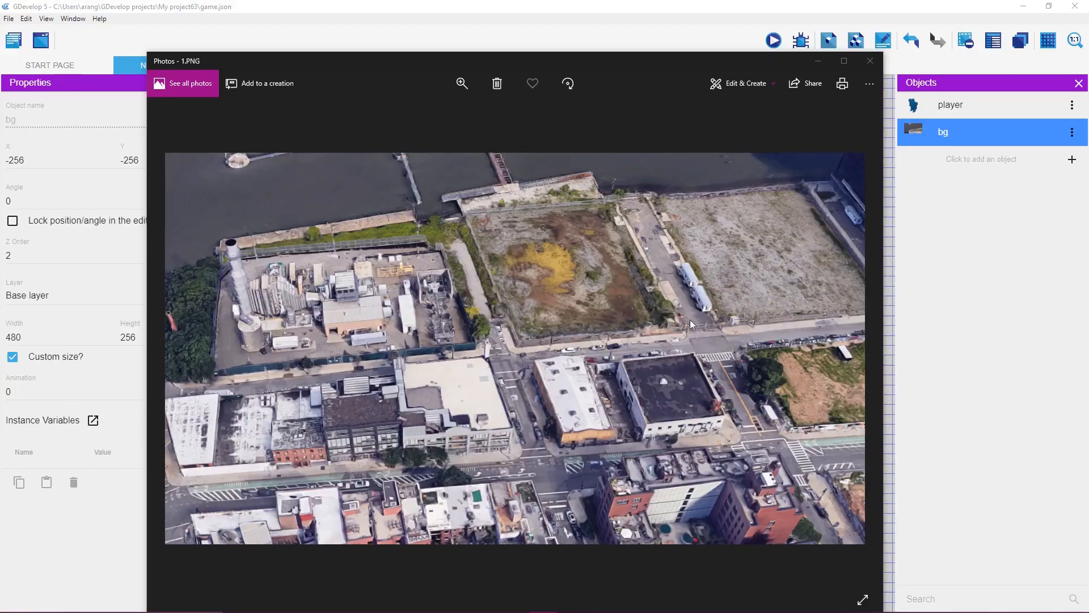
pyautogui.click(676, 60)
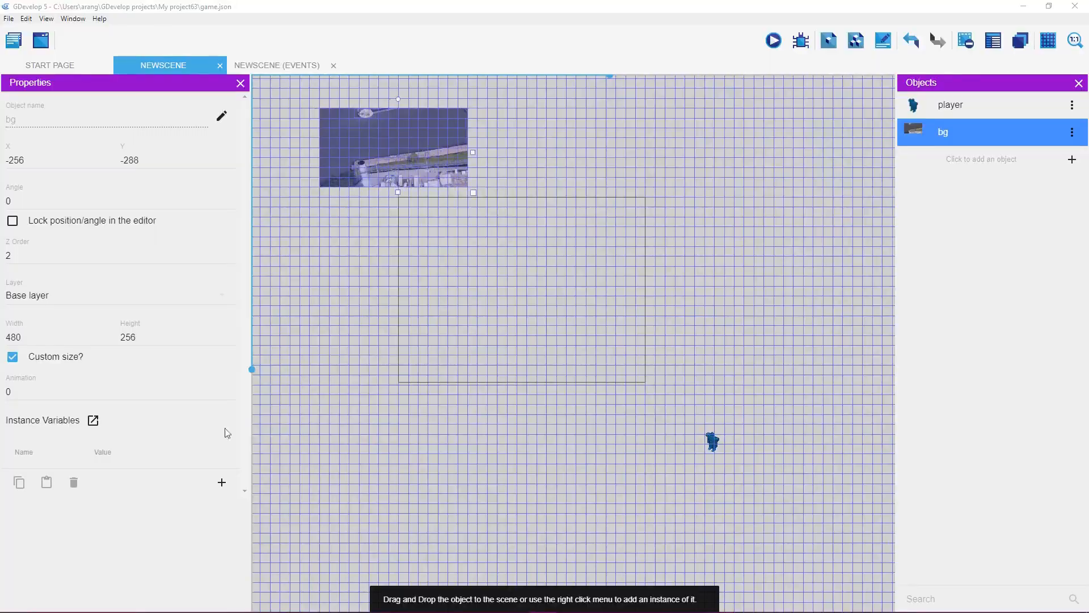
# Enlarge the bg instance in the scene to 1088 wide by 576 high
pyautogui.click(720, 11)
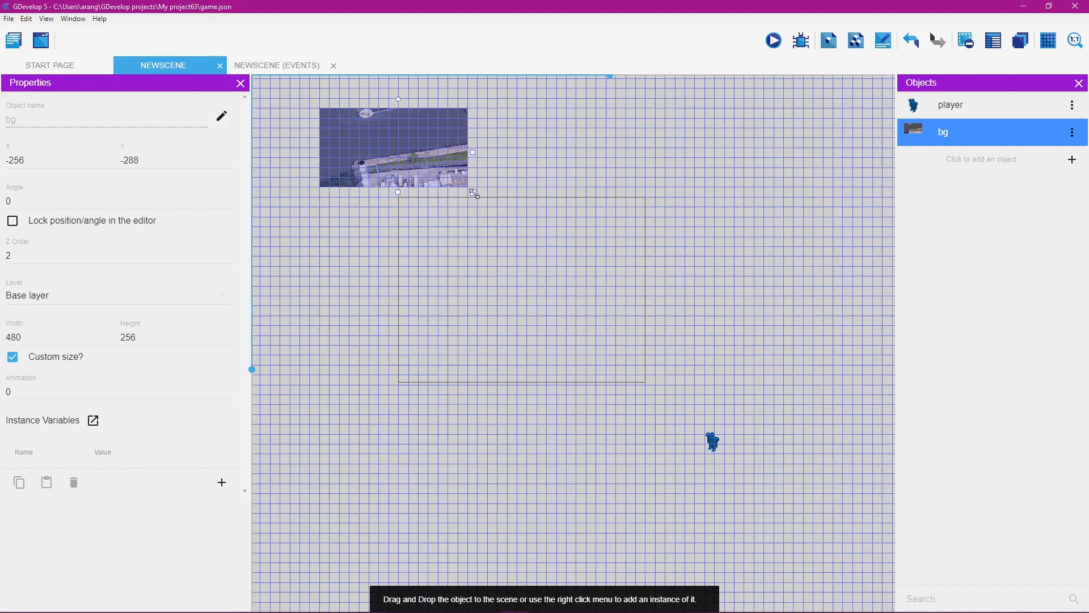
pyautogui.moveTo(474, 194); pyautogui.dragTo(537, 292)
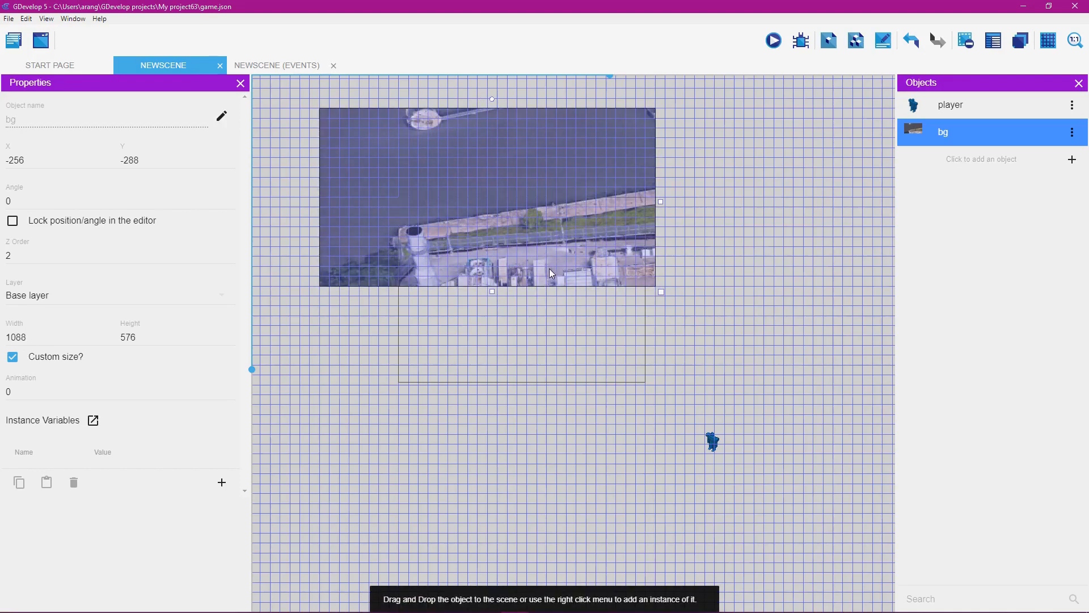
# Move the player instance to X 1664, Y 1280 and the bg instance to X -928, Y -768
pyautogui.scroll(-5, 612, 370)
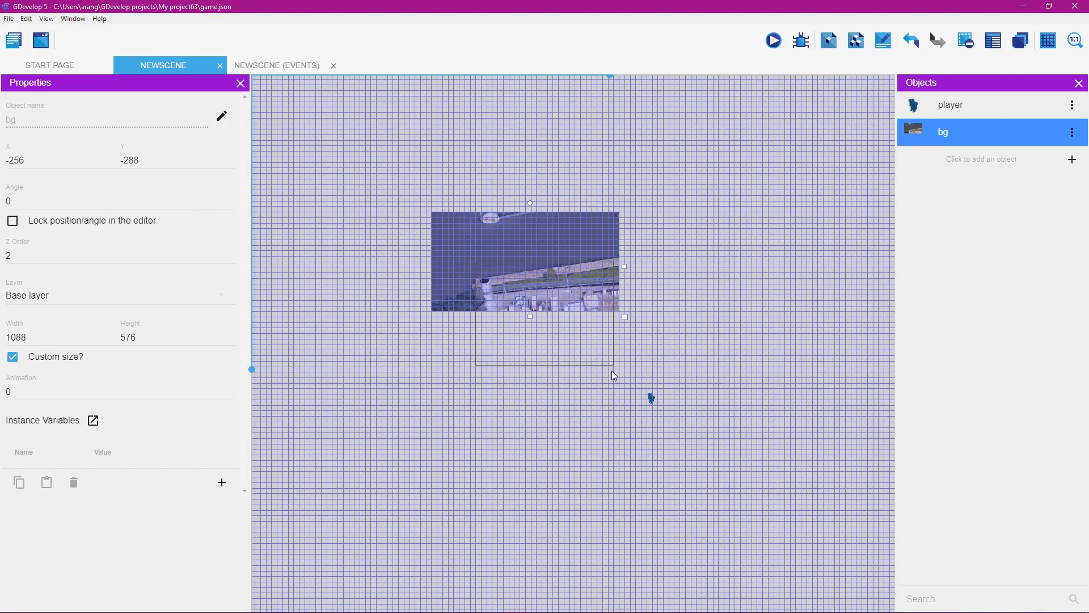
pyautogui.moveTo(651, 399); pyautogui.dragTo(775, 491)
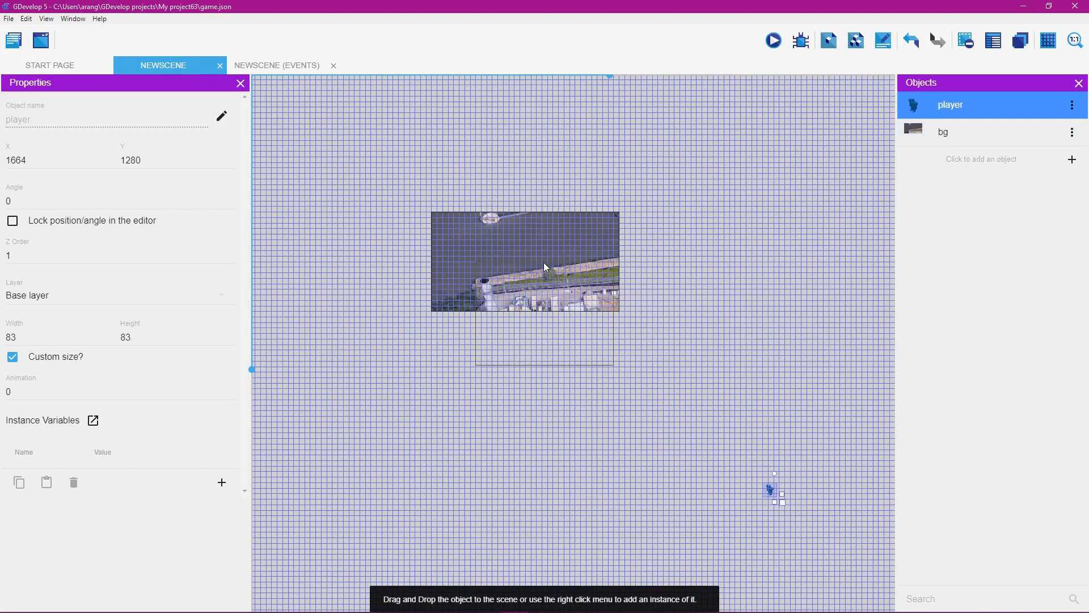
pyautogui.moveTo(543, 262); pyautogui.dragTo(431, 183)
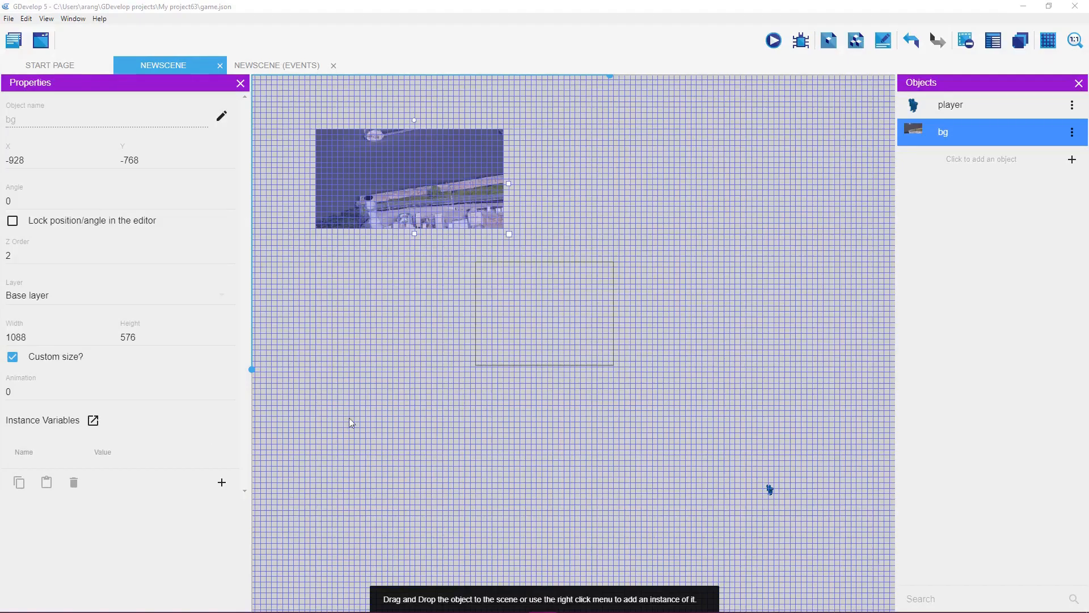
# Duplicate the bg instance three times edge to edge along Y -768, at X 160, 1248 and 2336, forming a row of four
pyautogui.click(651, 12)
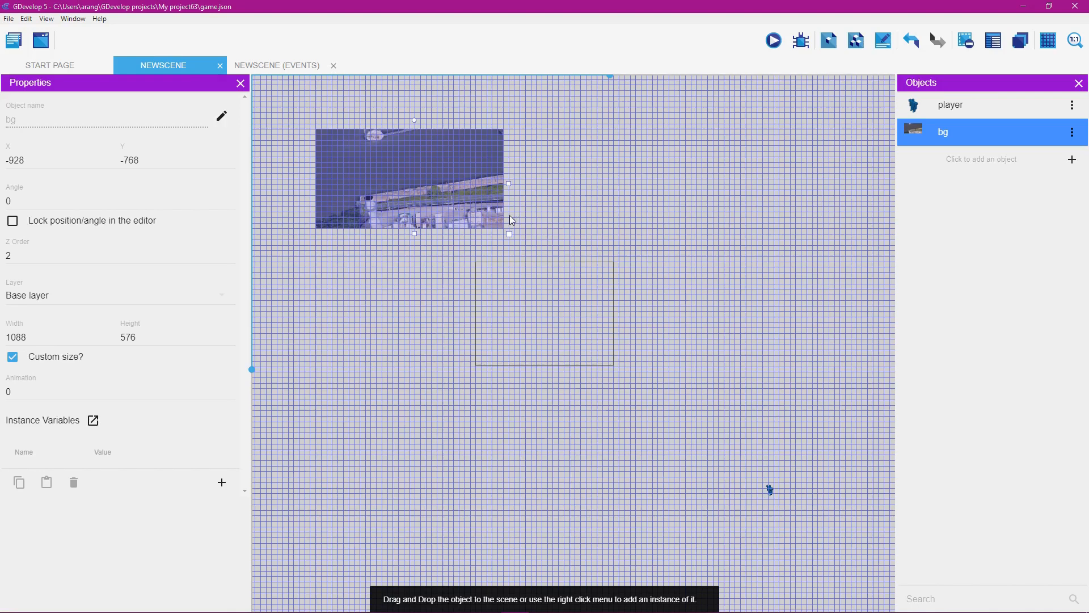
pyautogui.keyDown('ctrl'); pyautogui.moveTo(489, 208); pyautogui.dragTo(643, 193); pyautogui.keyUp('ctrl')
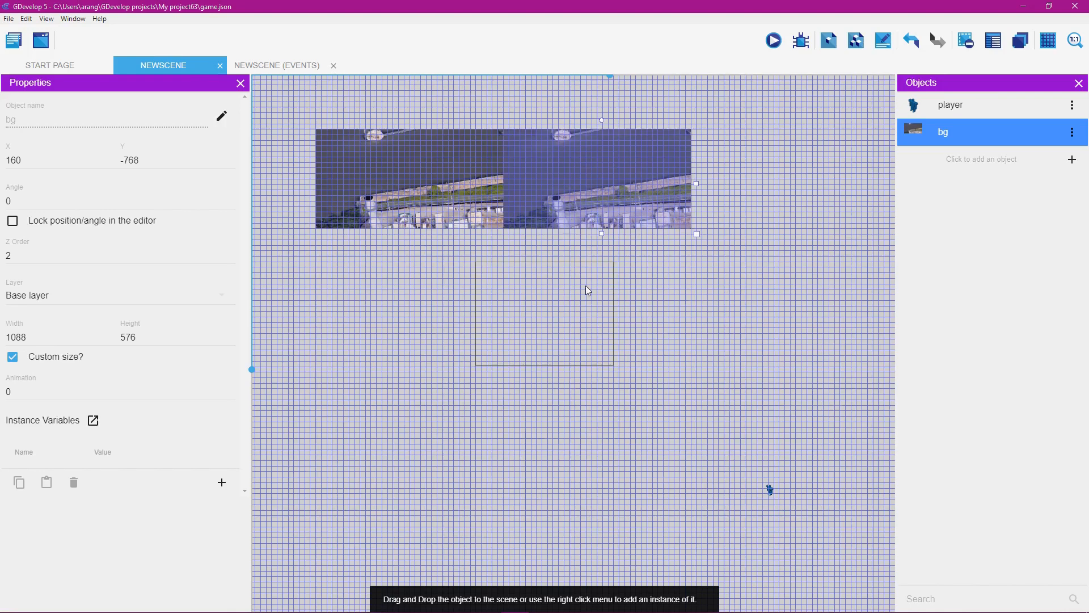
pyautogui.scroll(-5, 587, 288)
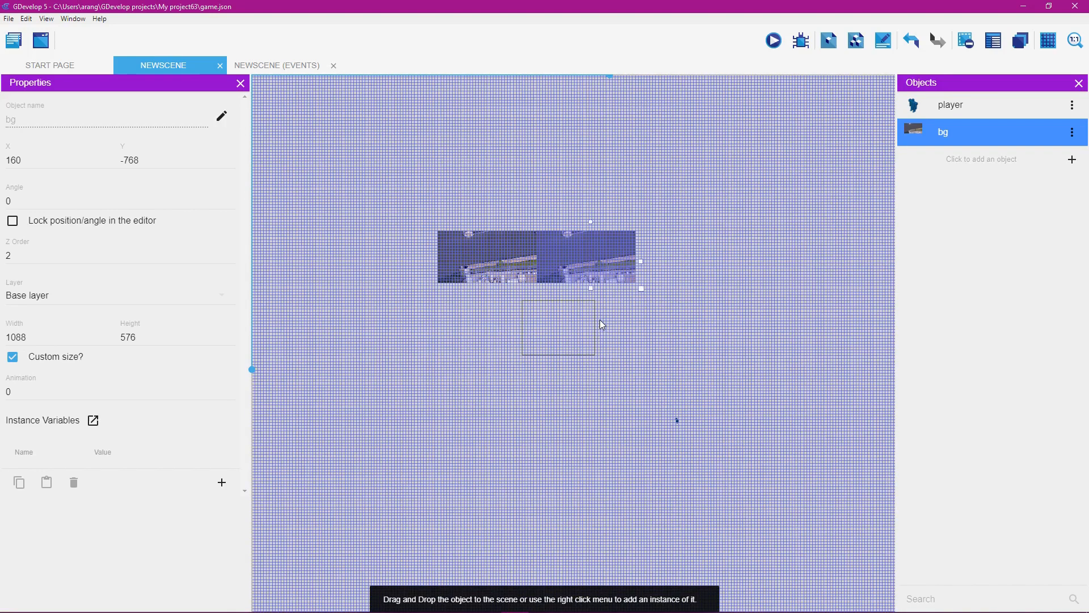
pyautogui.click(601, 324)
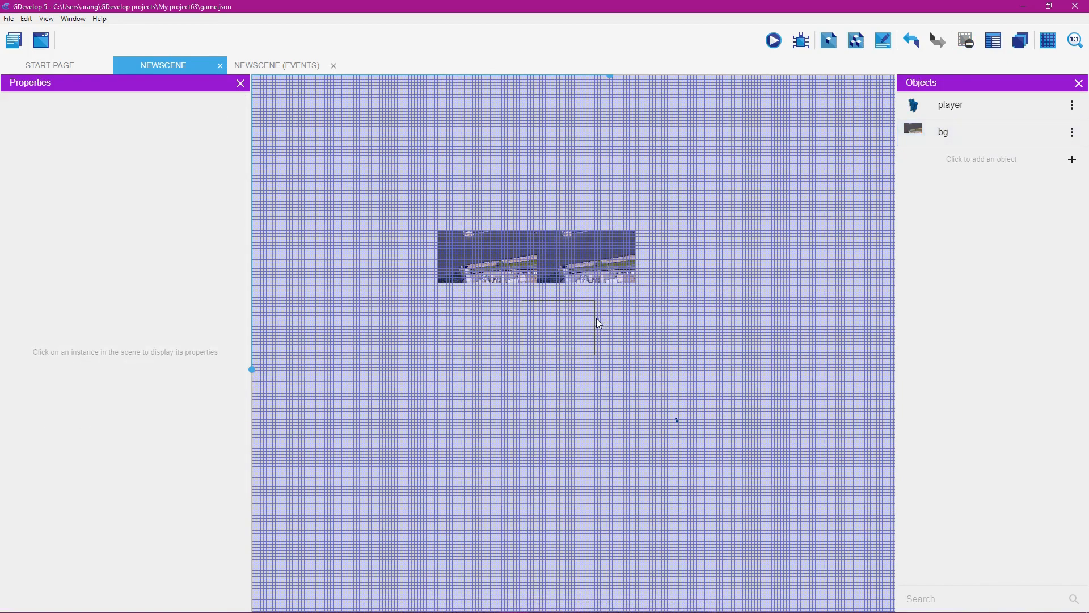
pyautogui.moveTo(610, 329); pyautogui.dragTo(513, 282, button='middle')
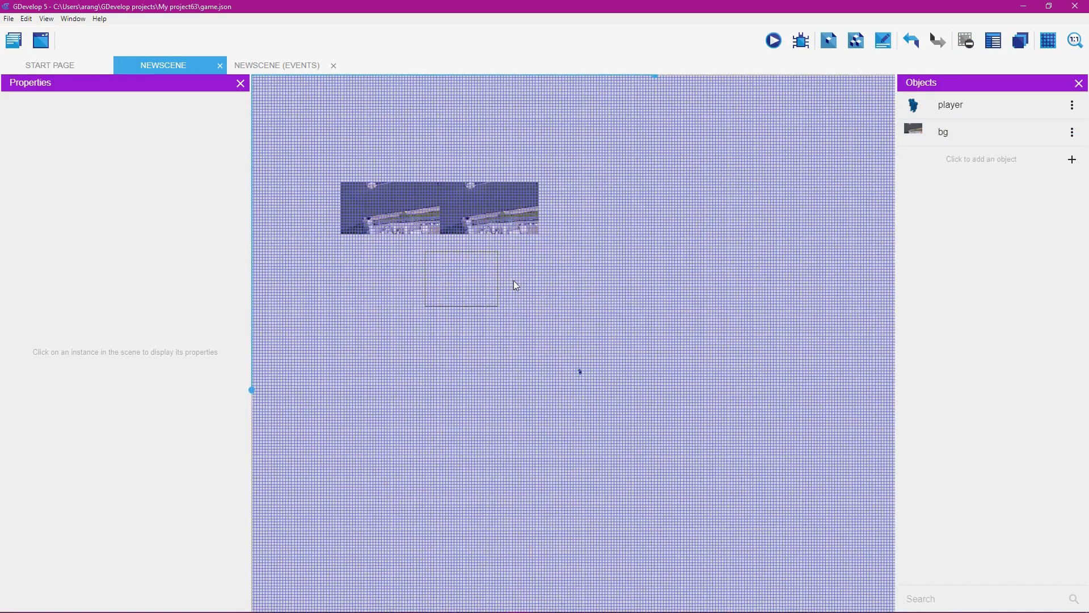
pyautogui.click(503, 225)
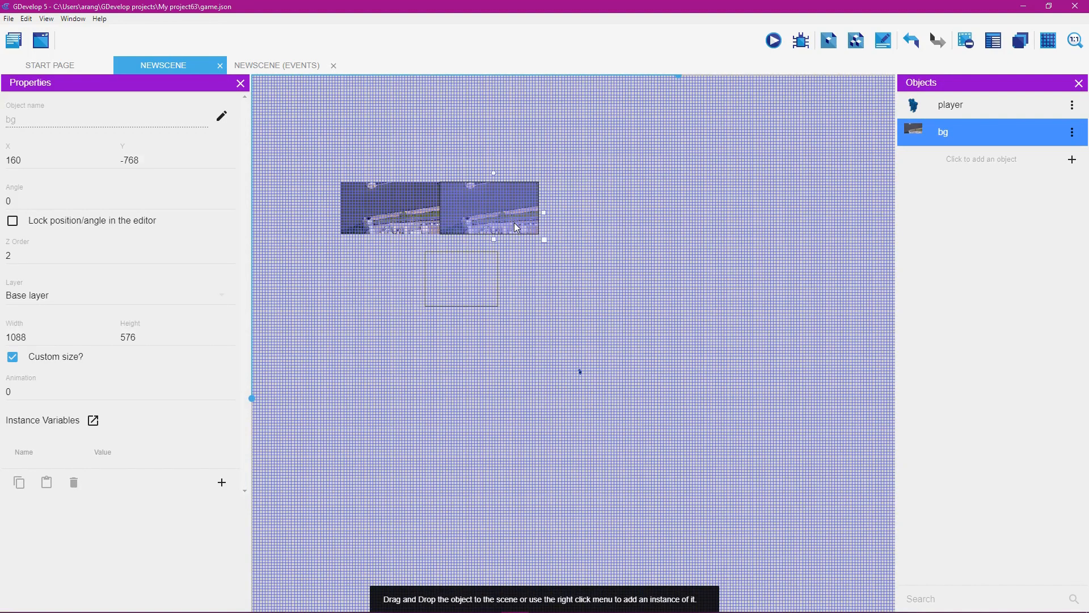
pyautogui.moveTo(514, 222); pyautogui.dragTo(699, 216)
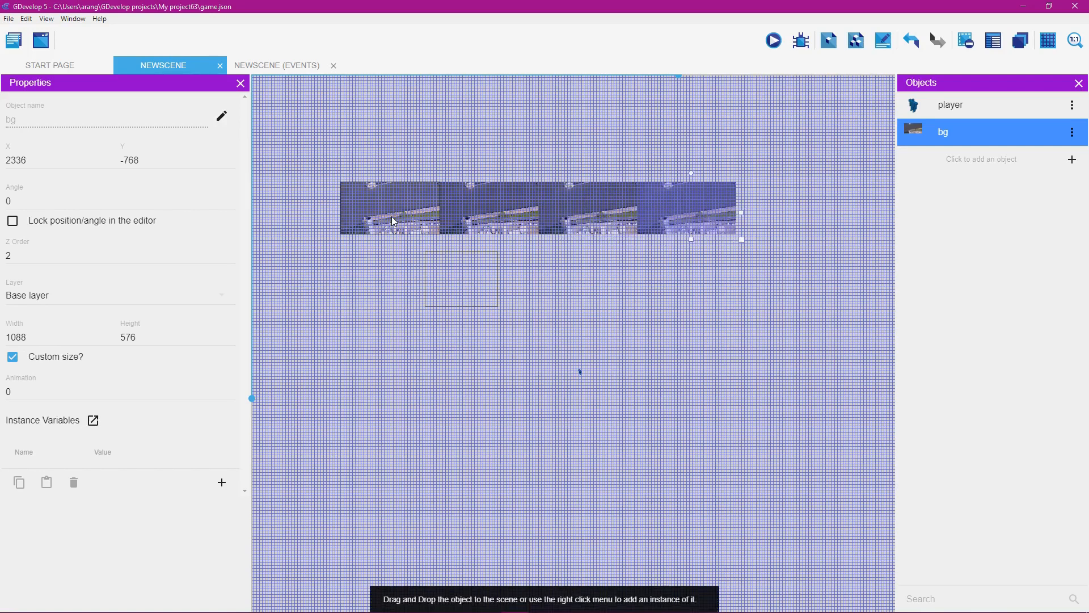
pyautogui.click(485, 219)
pyautogui.keyDown('shift'); pyautogui.click(486, 221); pyautogui.keyUp('shift')
pyautogui.keyDown('shift'); pyautogui.click(579, 223); pyautogui.keyUp('shift')
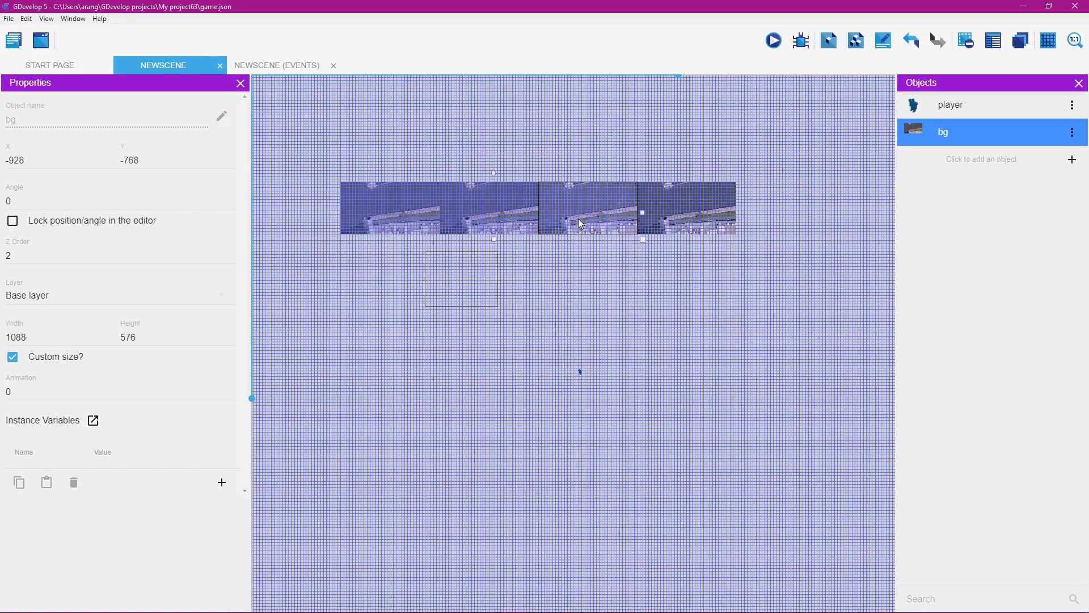
pyautogui.keyDown('shift'); pyautogui.click(666, 223); pyautogui.keyUp('shift')
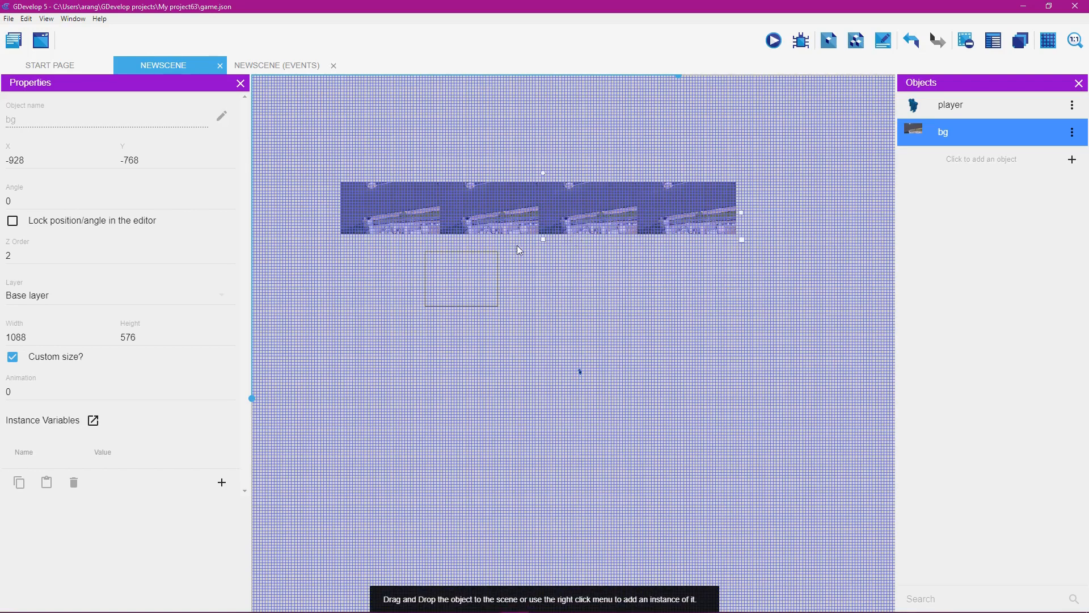
pyautogui.click(438, 141)
# Duplicate the four bg tiles directly below into a second row at Y -192, plus one more copy in a third row at X 2336, Y 384
pyautogui.click(393, 212)
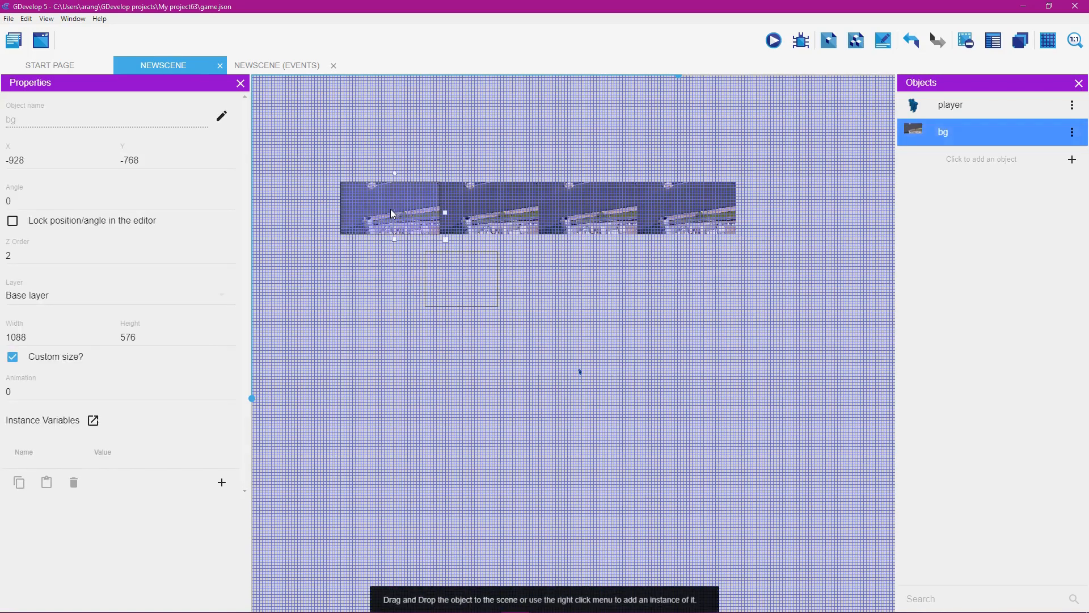
pyautogui.moveTo(386, 218); pyautogui.dragTo(386, 267)
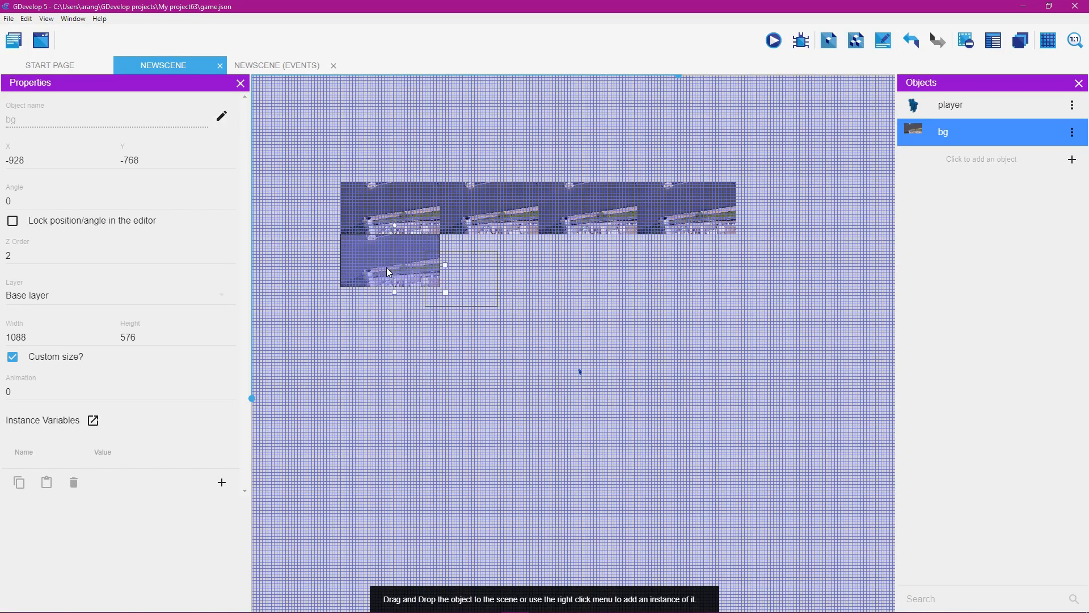
pyautogui.click(468, 223)
pyautogui.moveTo(470, 218); pyautogui.dragTo(476, 269)
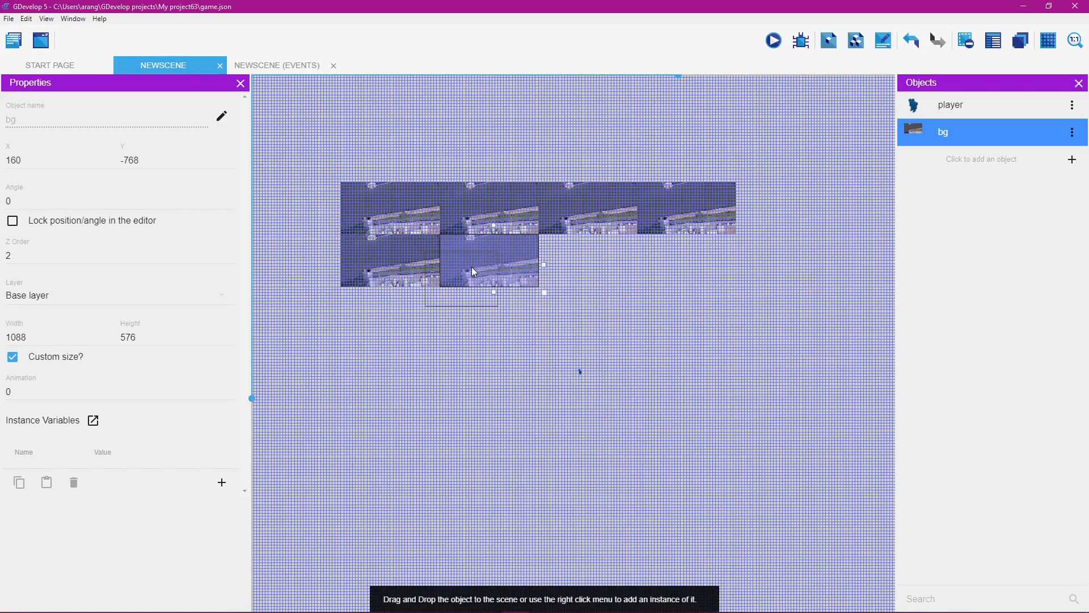
pyautogui.click(570, 203)
pyautogui.moveTo(570, 210); pyautogui.dragTo(571, 263)
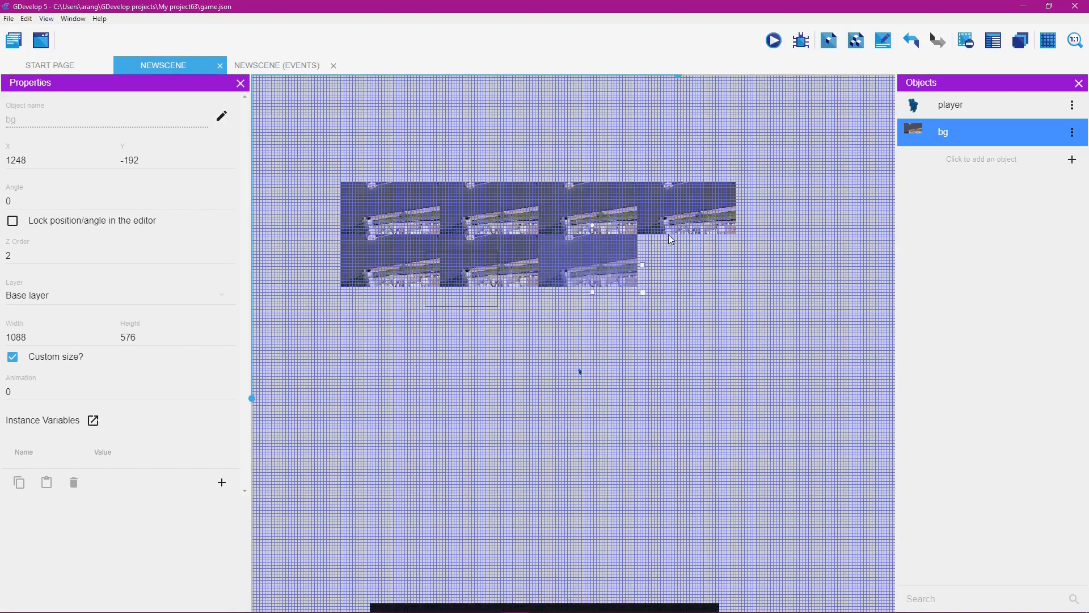
pyautogui.click(672, 218)
pyautogui.moveTo(676, 215); pyautogui.dragTo(676, 318)
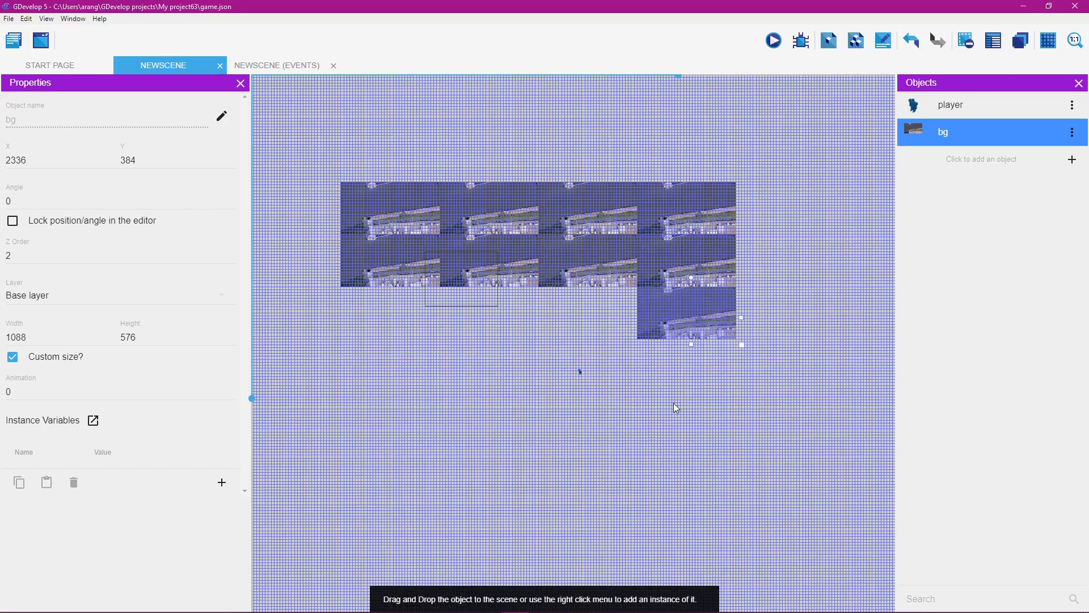
pyautogui.click(716, 12)
# Set the Animation of the second bg tile in the top row to 1
pyautogui.click(382, 214)
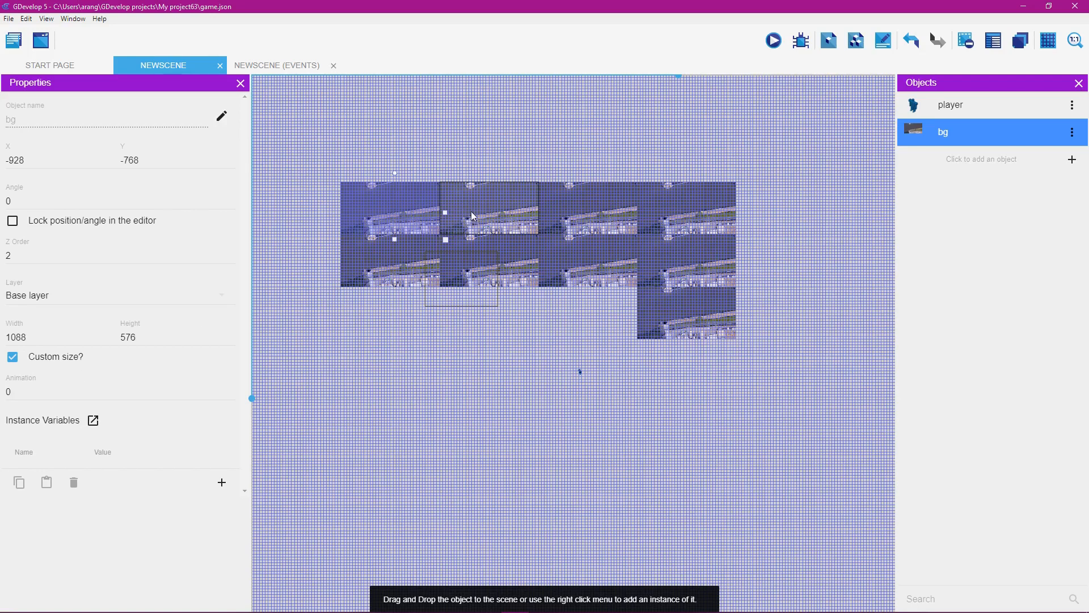
pyautogui.click(498, 216)
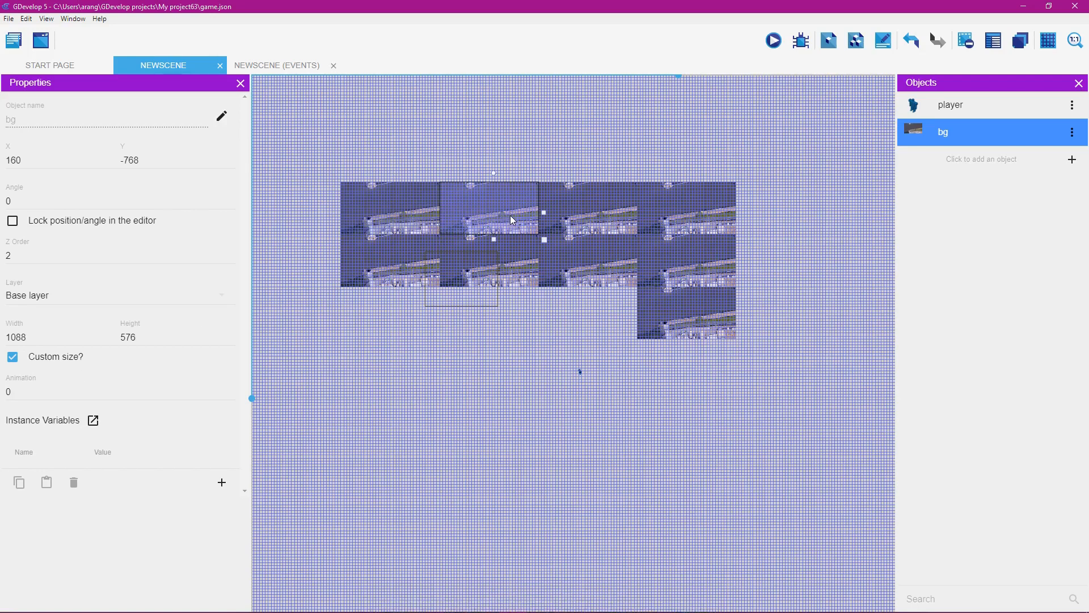
pyautogui.click(19, 393)
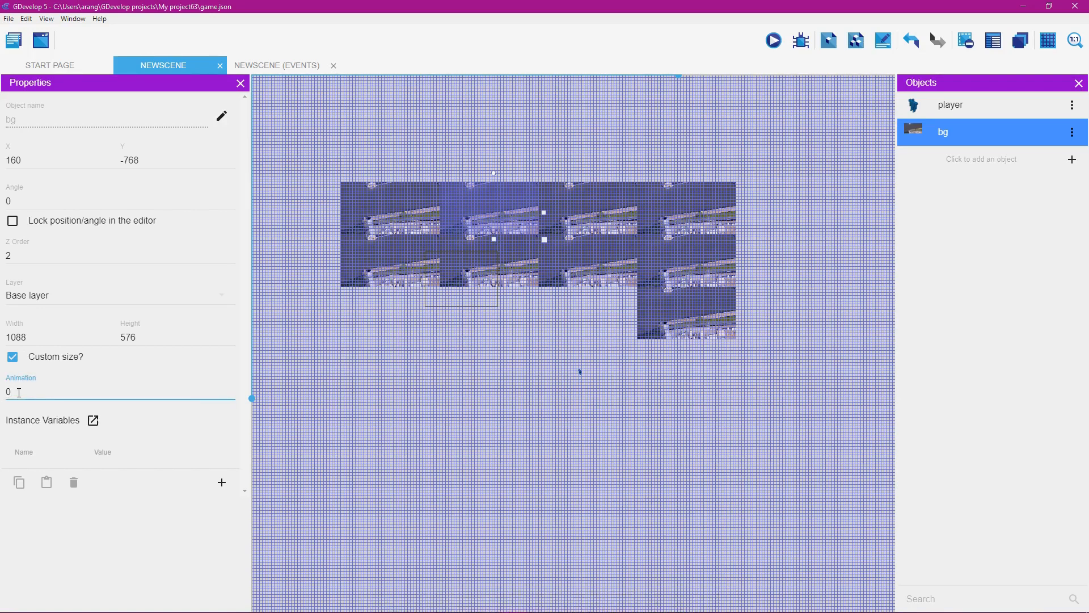
pyautogui.write('1')
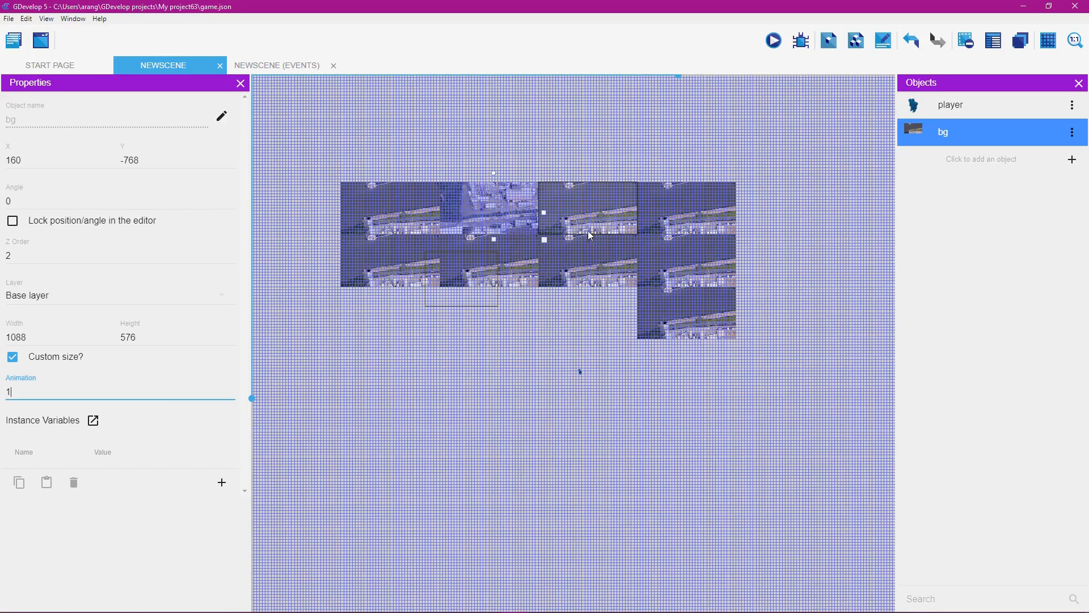
# Set the Animation of the third top-row bg tile to 2 and of the fourth to 3
pyautogui.click(594, 216)
pyautogui.click(13, 391)
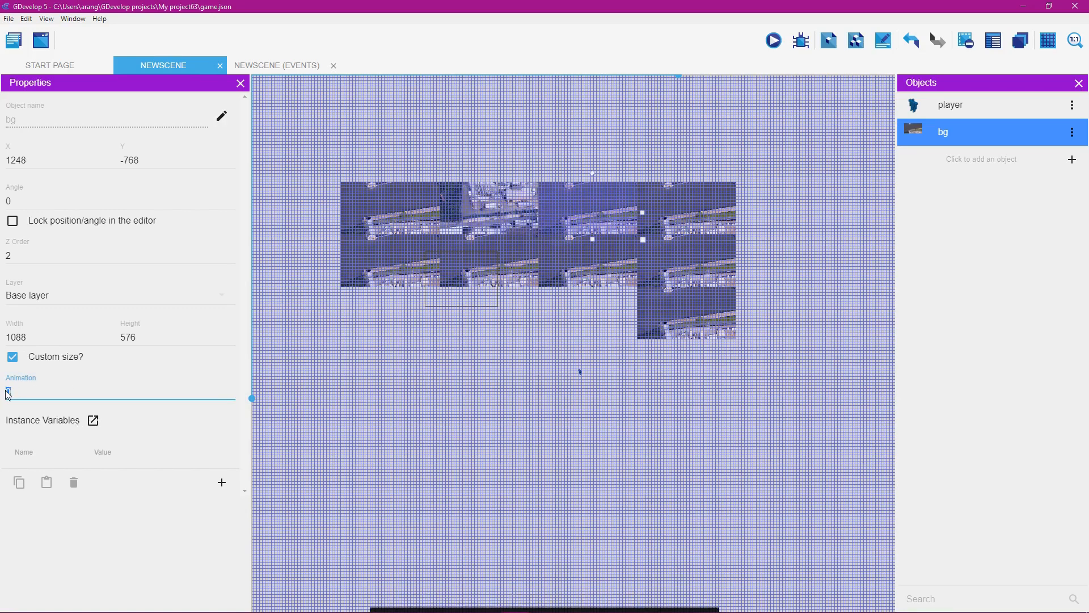
pyautogui.doubleClick(8, 393)
pyautogui.write('2')
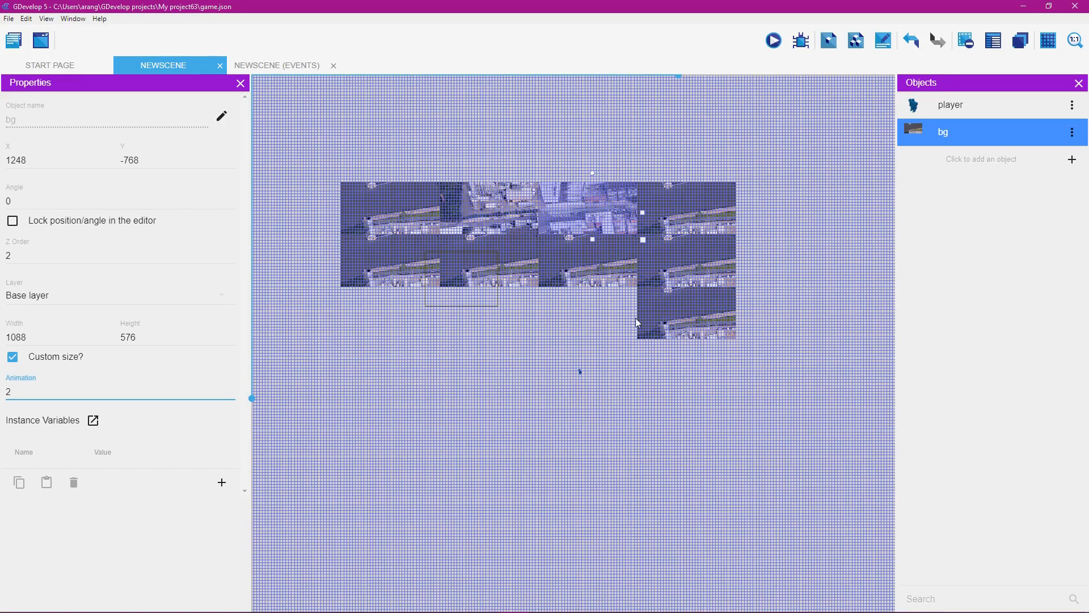
pyautogui.click(691, 222)
pyautogui.doubleClick(13, 393)
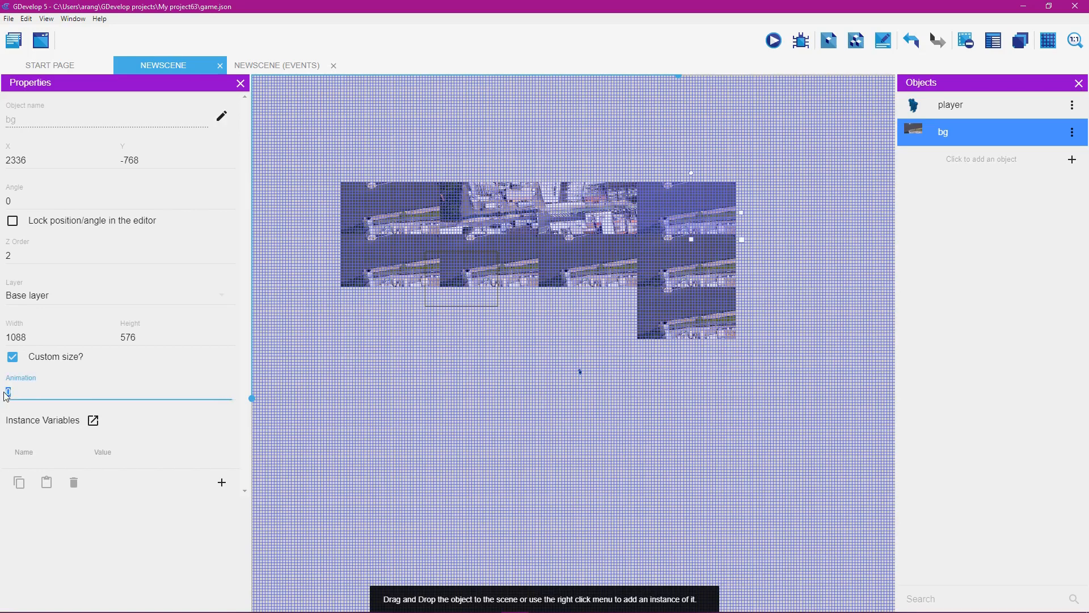
pyautogui.write('3')
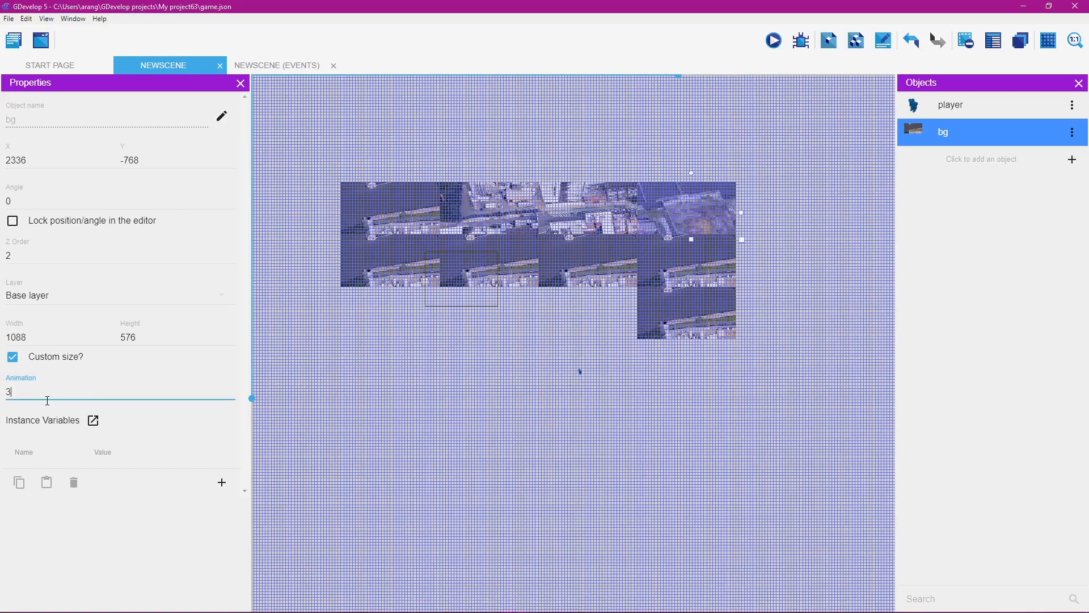
# Set the Animation of the first bg tile in the second row to 4 and of the second tile to 5
pyautogui.click(395, 270)
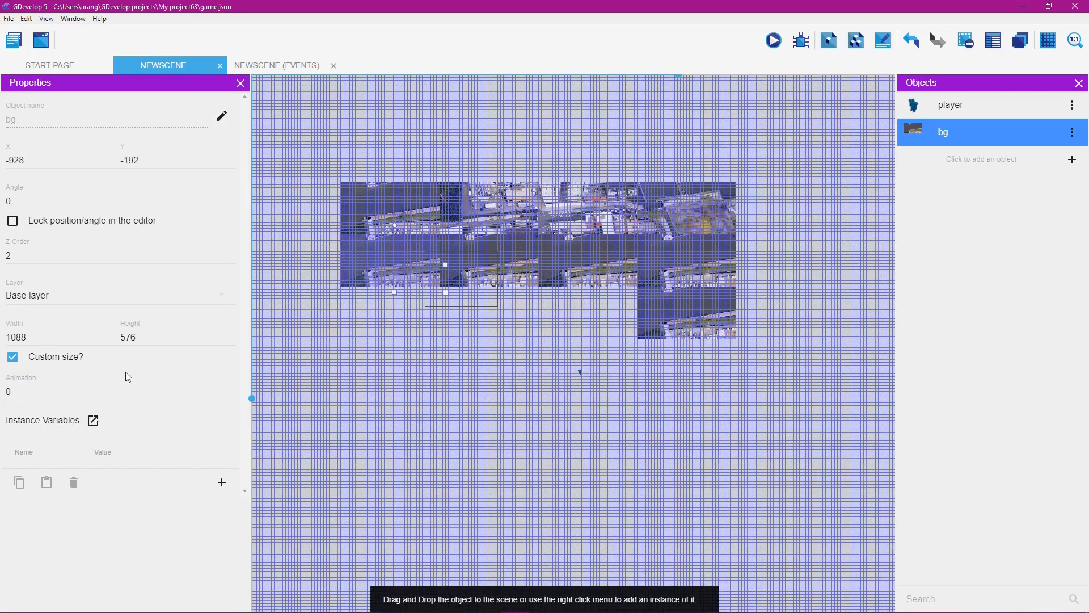
pyautogui.click(6, 391)
pyautogui.doubleClick(7, 392)
pyautogui.write('2')
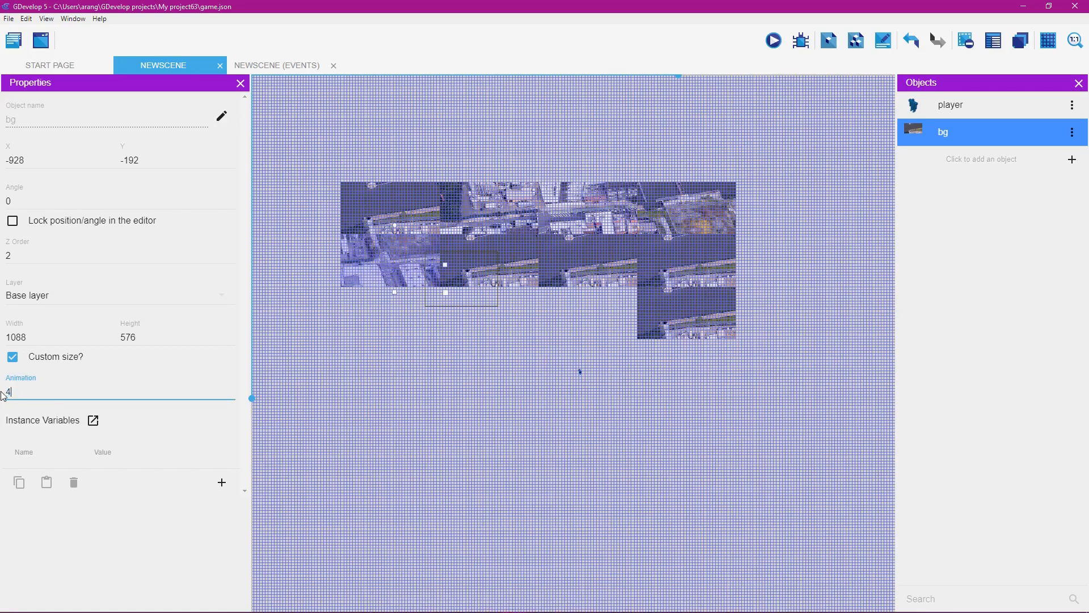
pyautogui.click(502, 268)
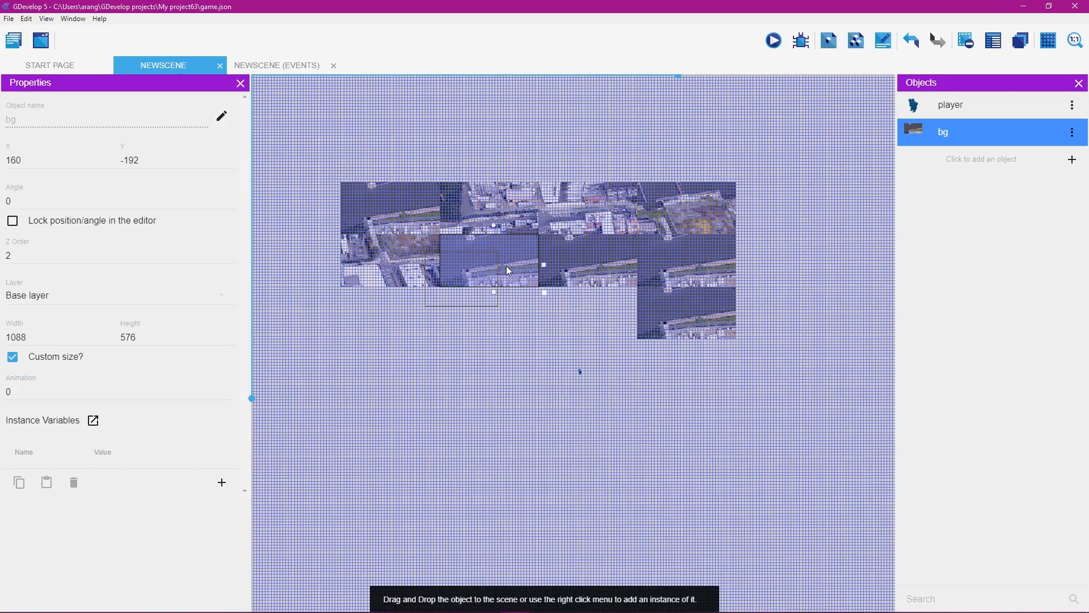
pyautogui.doubleClick(26, 396)
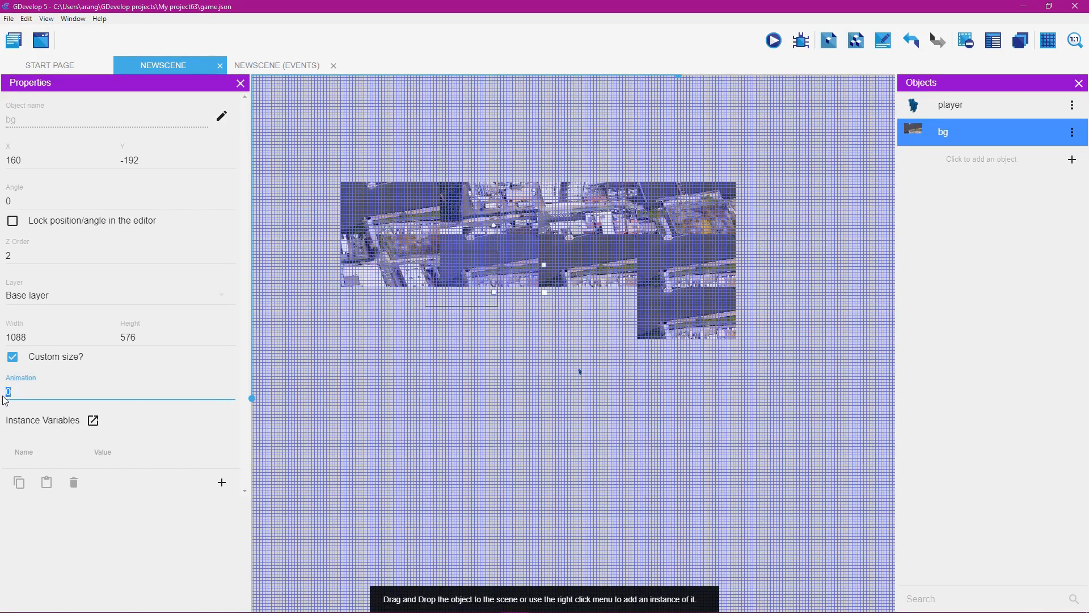
pyautogui.write('5')
# Set the Animation of the third bg tile in the second row to 6 and of the fourth tile to 7
pyautogui.click(595, 264)
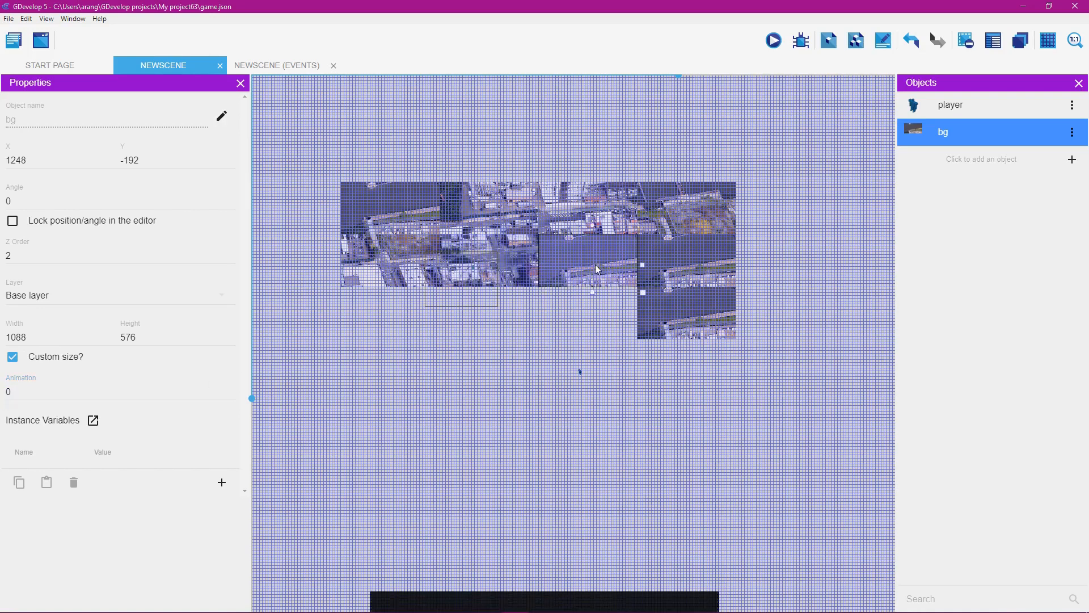
pyautogui.doubleClick(6, 396)
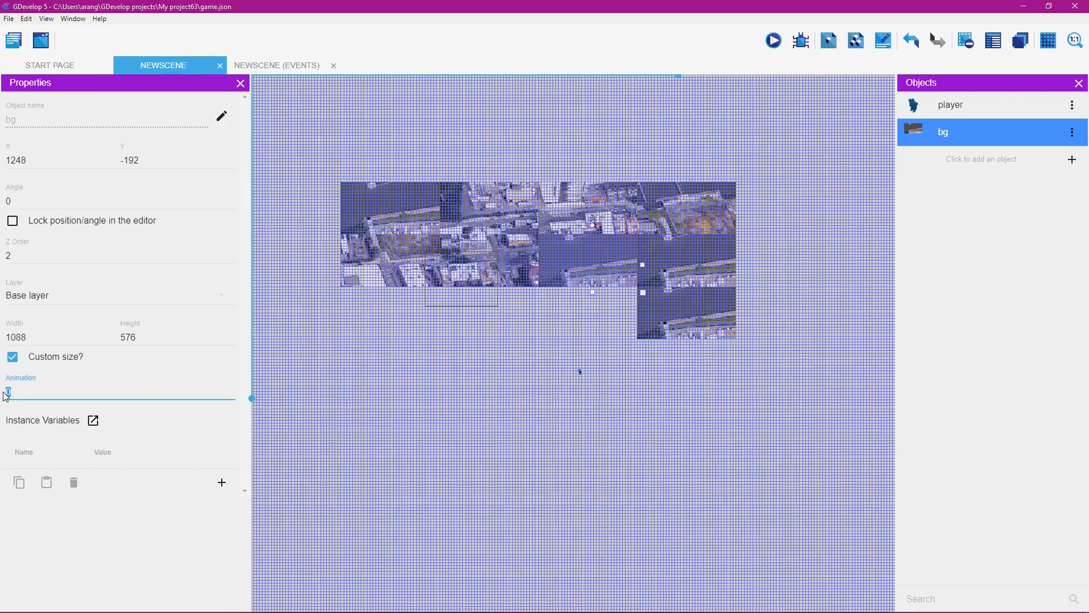
pyautogui.write('6')
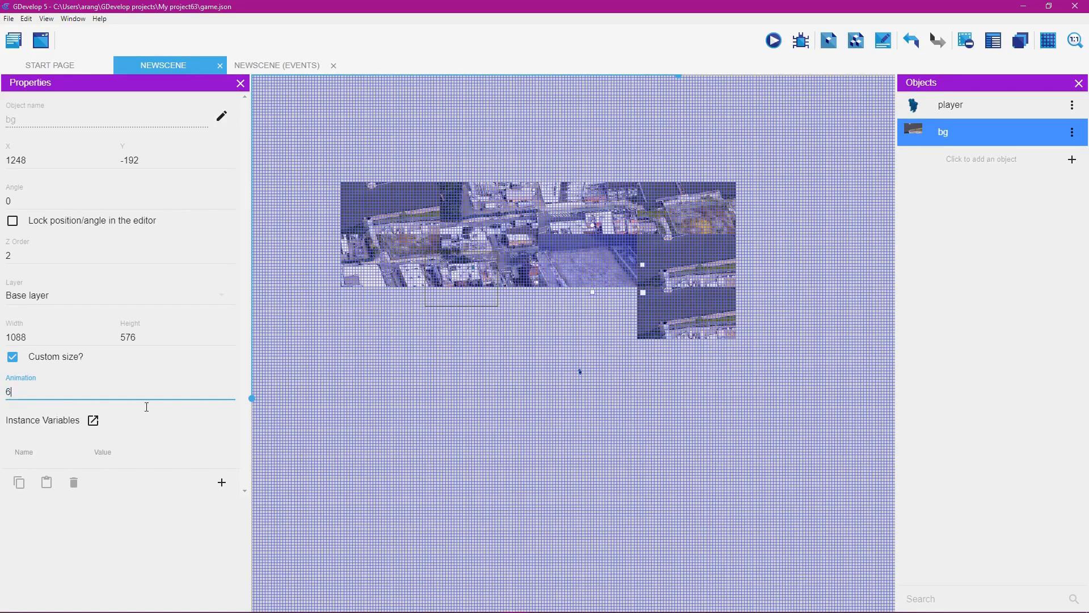
pyautogui.click(691, 266)
pyautogui.click(63, 397)
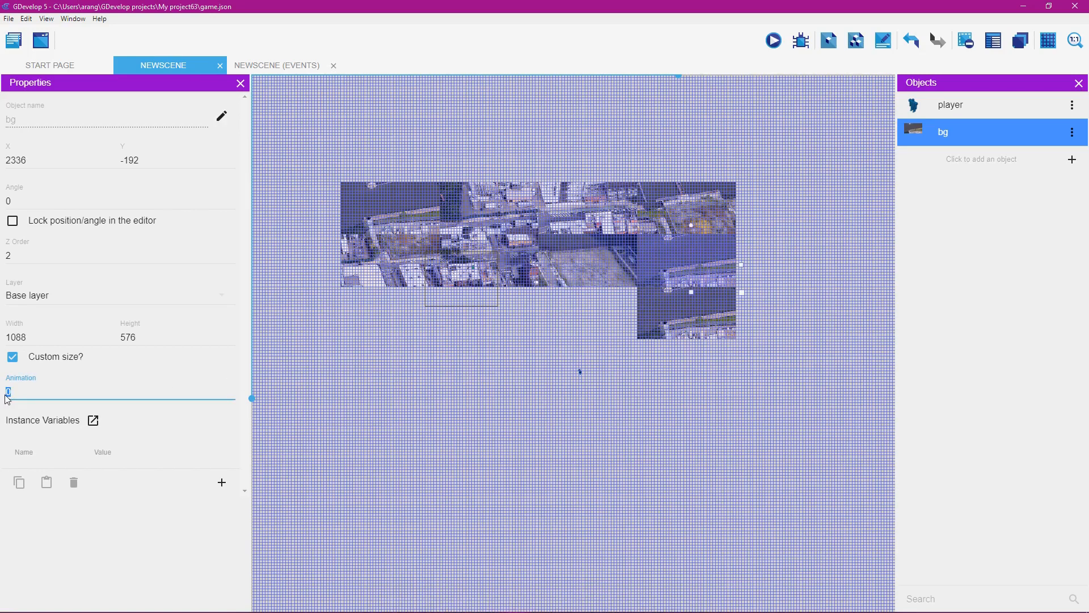
pyautogui.write('7')
# Set the Animation of the single bg tile in the third row to 8
pyautogui.click(689, 325)
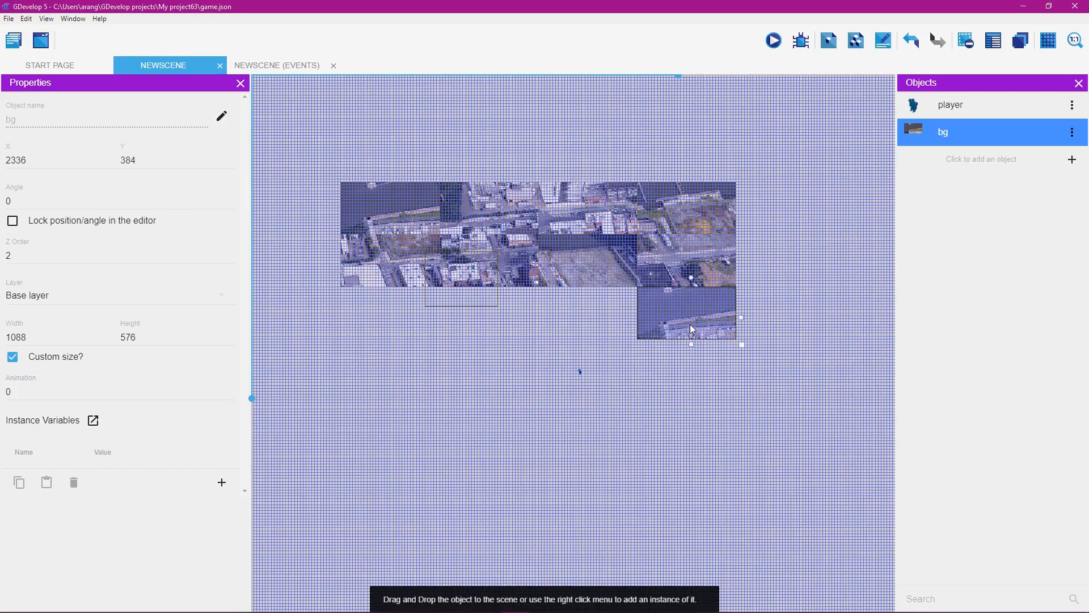
pyautogui.click(51, 399)
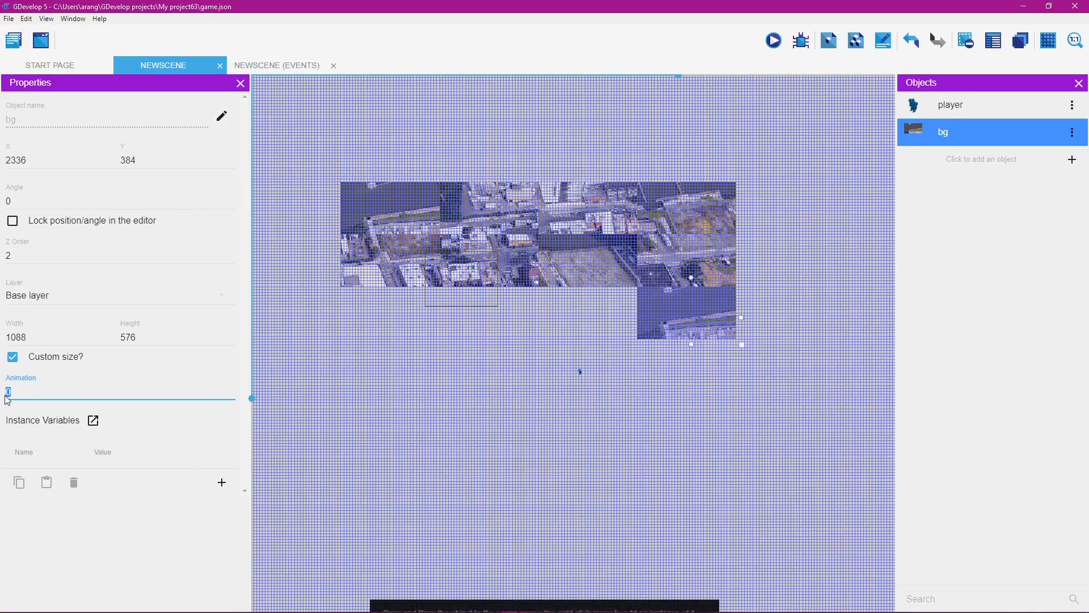
pyautogui.write('8')
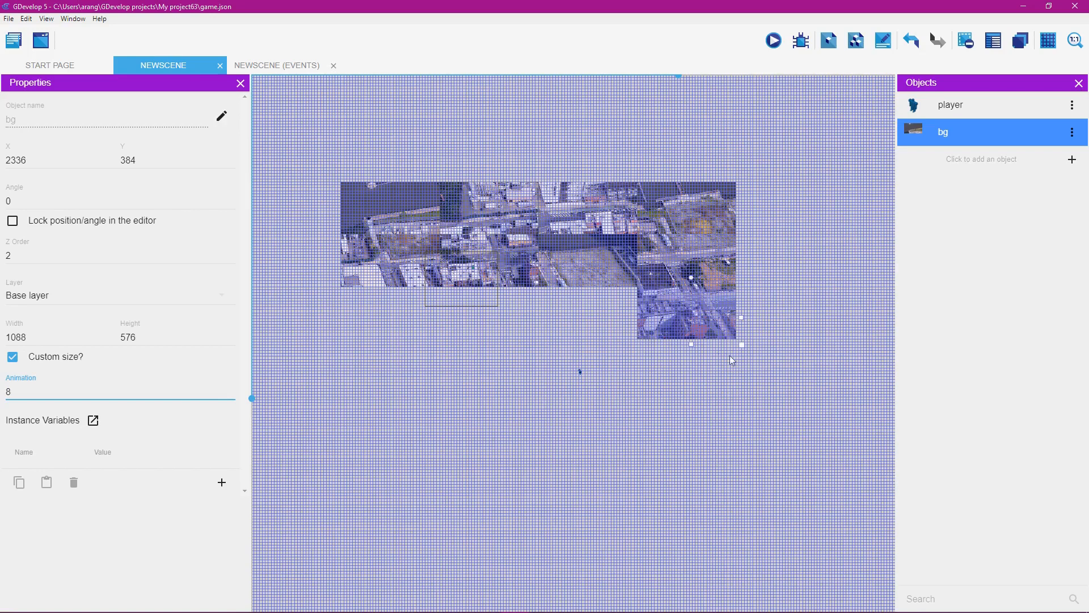
# Duplicate the third-row bg tile beside itself at X 1248, Y 384, and set the copy's Animation to 9
pyautogui.moveTo(693, 335); pyautogui.dragTo(595, 337)
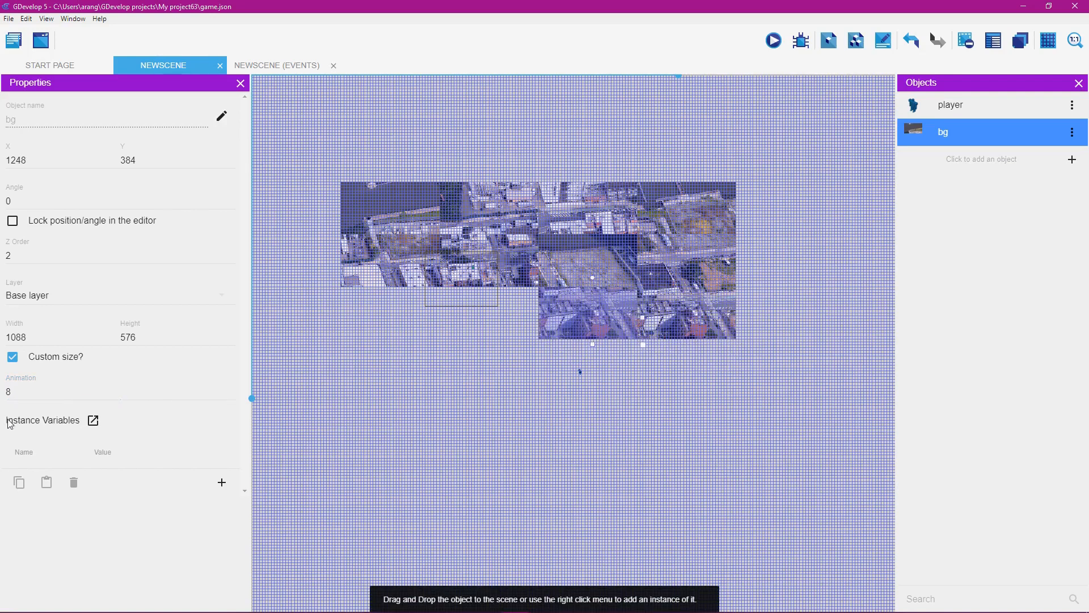
pyautogui.click(29, 392)
pyautogui.press('BackSpace')
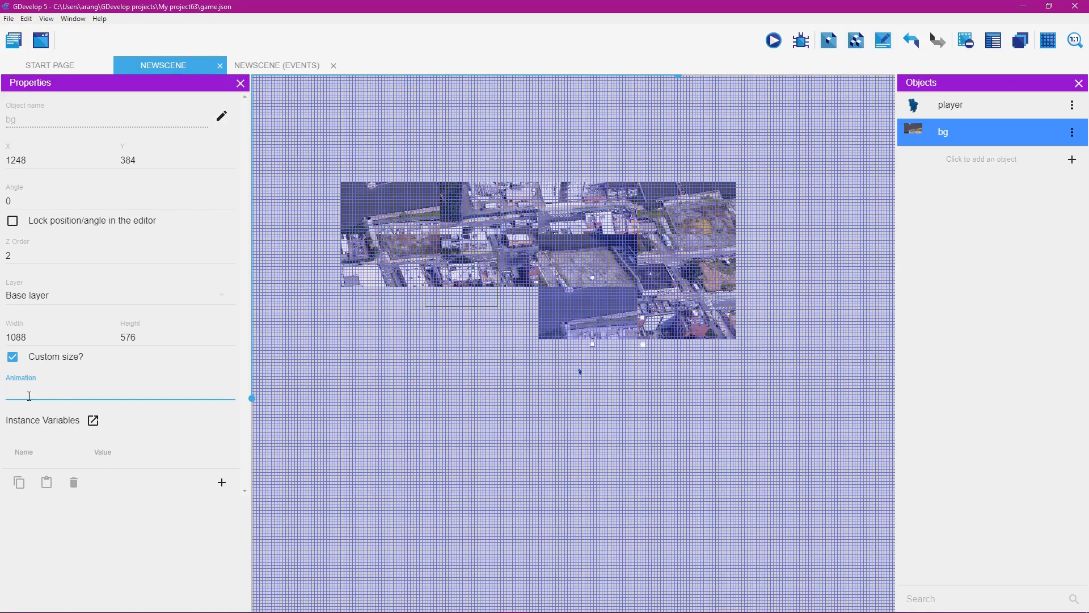
pyautogui.click(404, 449)
pyautogui.click(593, 313)
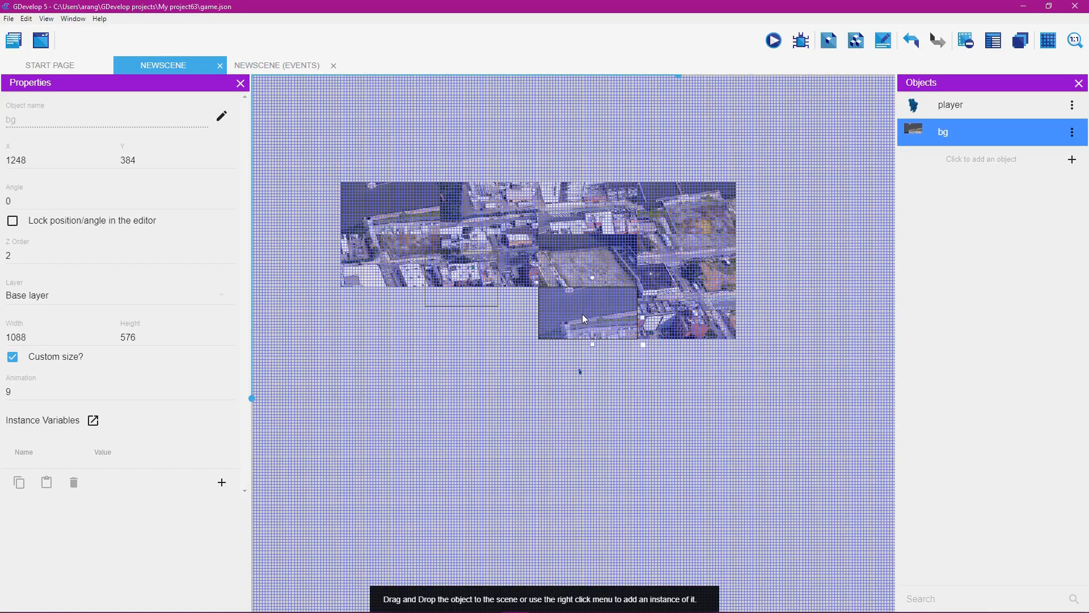
# Pull the Animation 9 tile out of the grid and delete it
pyautogui.moveTo(582, 314); pyautogui.dragTo(536, 356)
pyautogui.rightClick(535, 356)
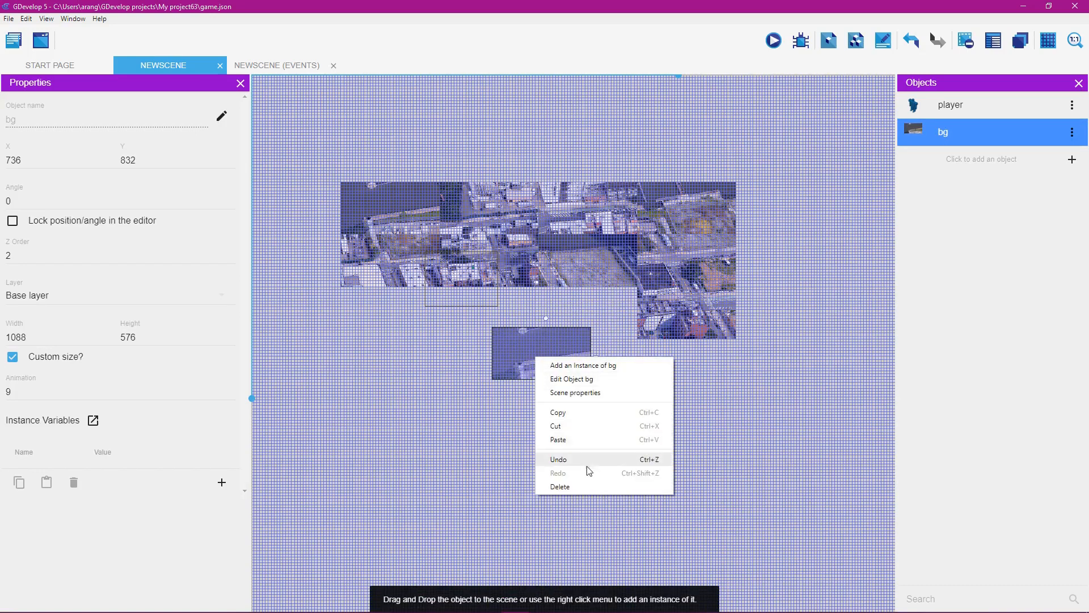
pyautogui.click(584, 485)
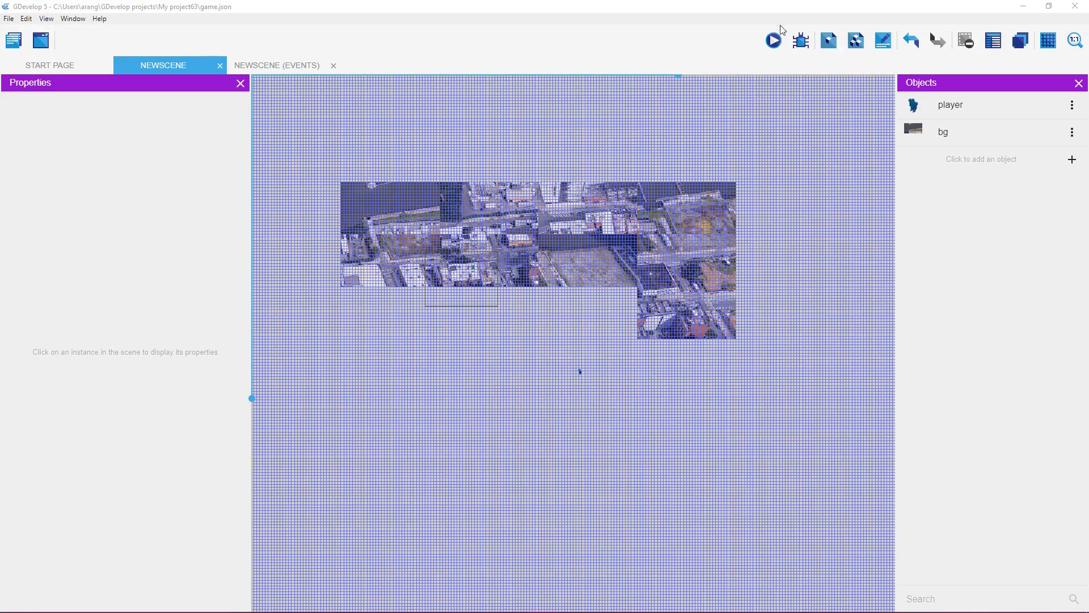
pyautogui.click(777, 10)
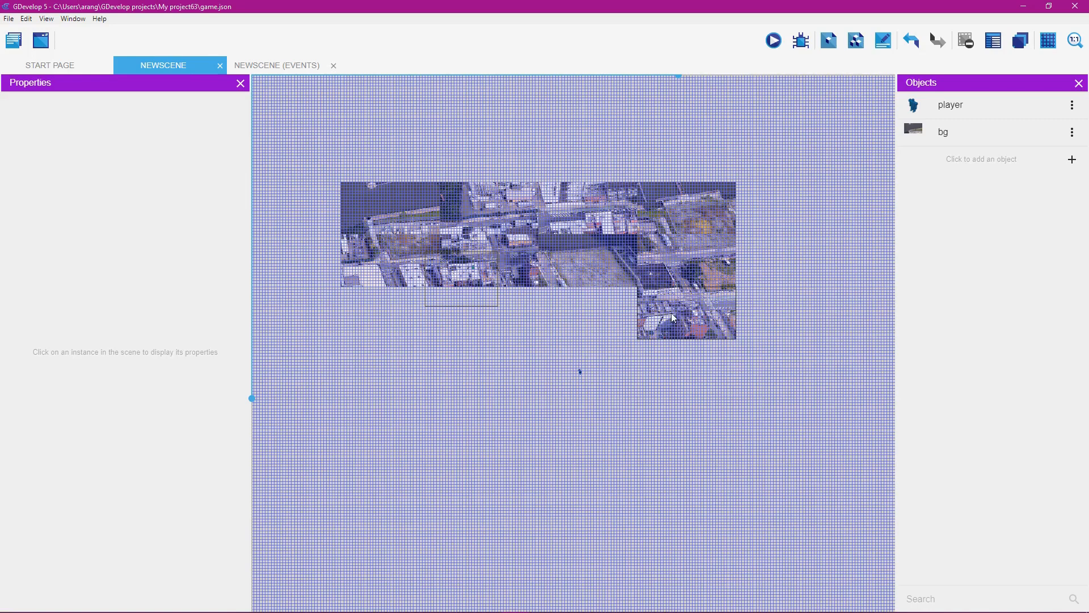
# Move the Animation 6 tile to X 1280, Y -1472, the Animation 2 tile to X -928, Y 512, and the Animation 4 tile to X 352, Y 1152
pyautogui.moveTo(587, 249); pyautogui.dragTo(585, 148)
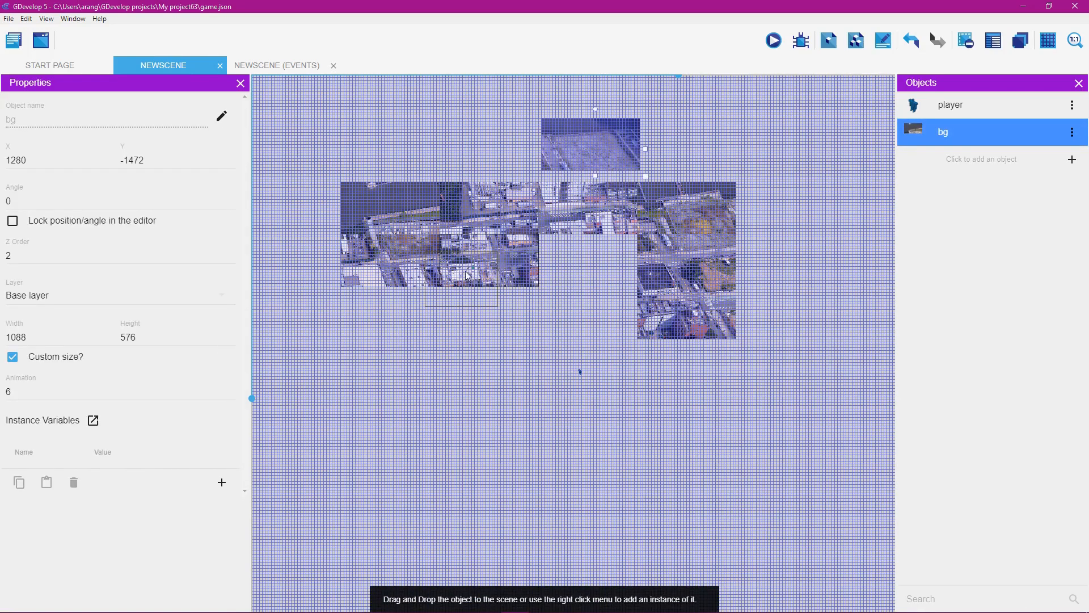
pyautogui.moveTo(422, 285); pyautogui.dragTo(545, 348)
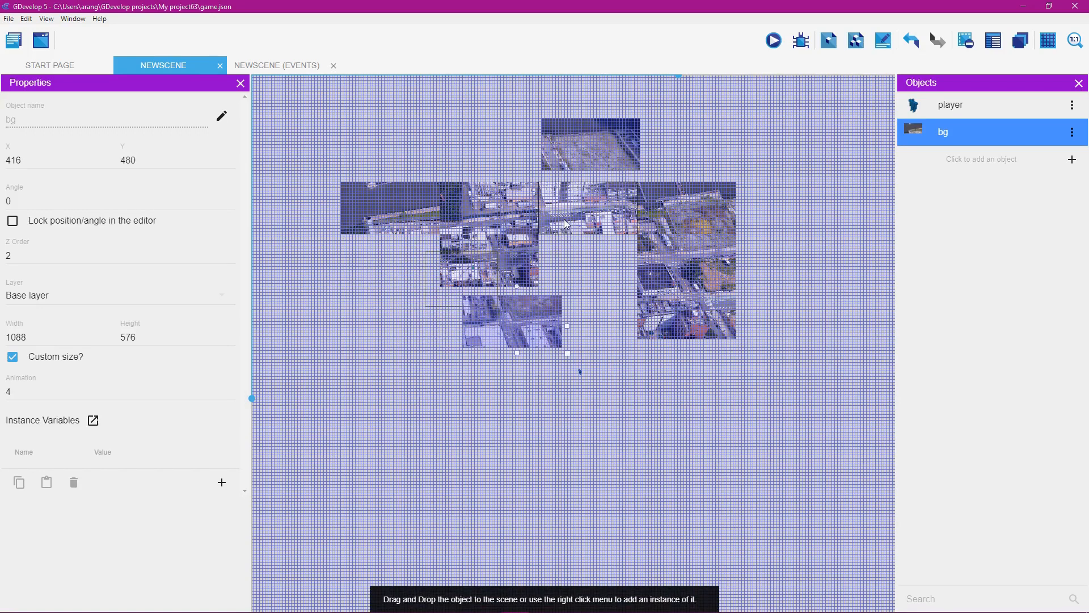
pyautogui.moveTo(570, 213); pyautogui.dragTo(374, 329)
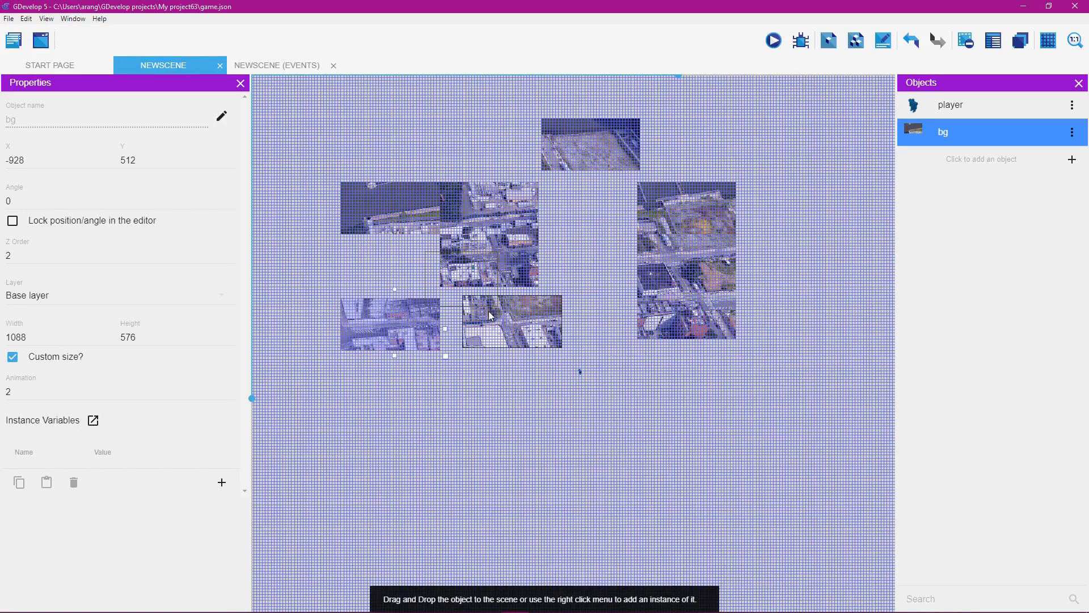
pyautogui.moveTo(491, 316); pyautogui.dragTo(482, 374)
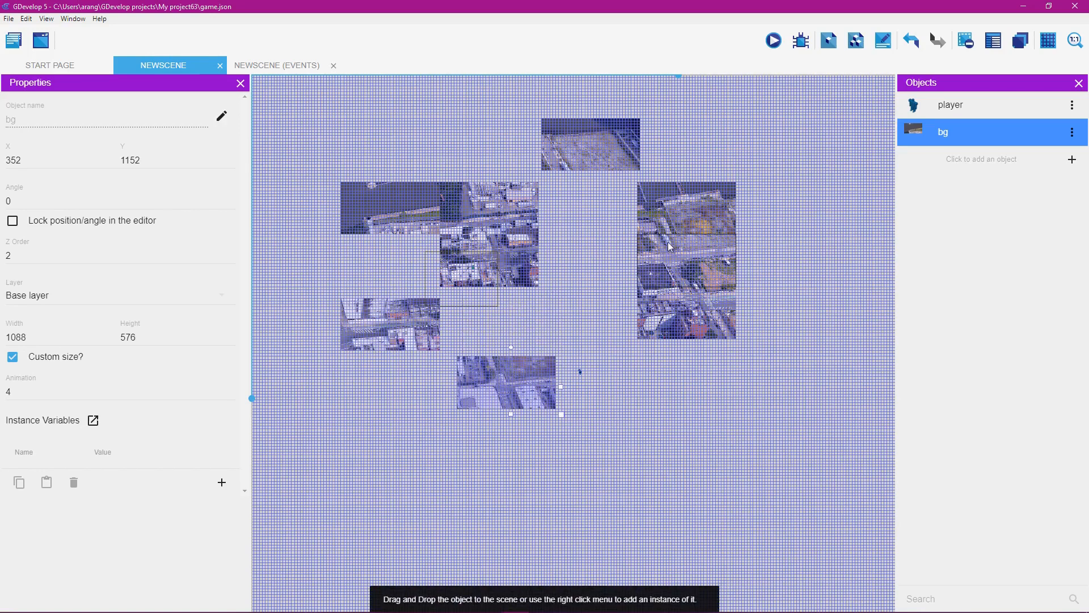
# Spread out the lower tiles: lower Animation 8, place 5 beside it, and move 7 to X 1728, Y 160 and 4 to X 0, Y 1376
pyautogui.moveTo(683, 329); pyautogui.dragTo(688, 383)
pyautogui.click(690, 313)
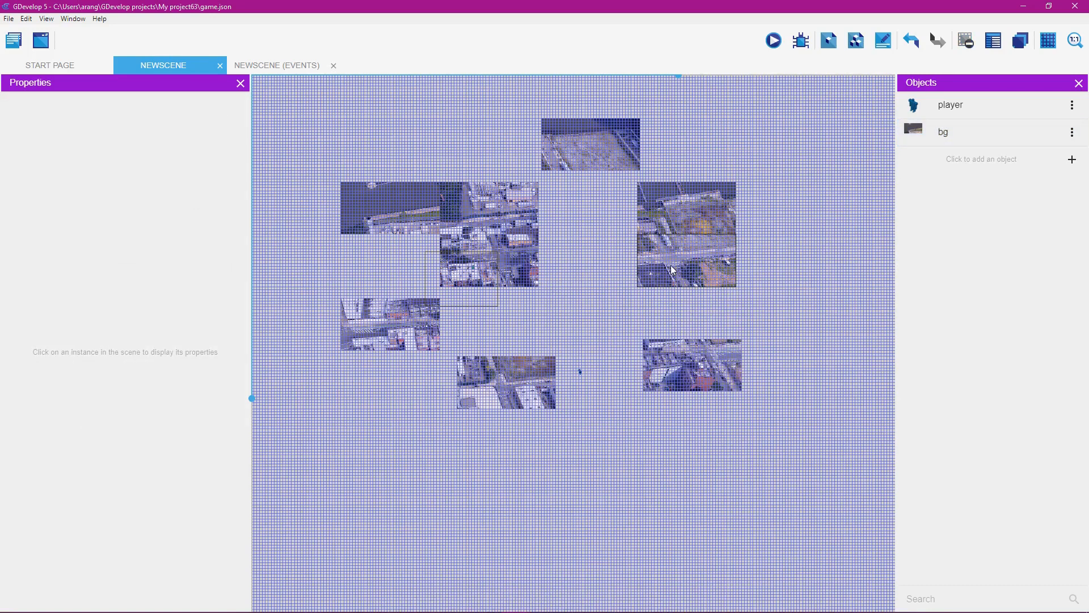
pyautogui.moveTo(673, 270); pyautogui.dragTo(617, 299)
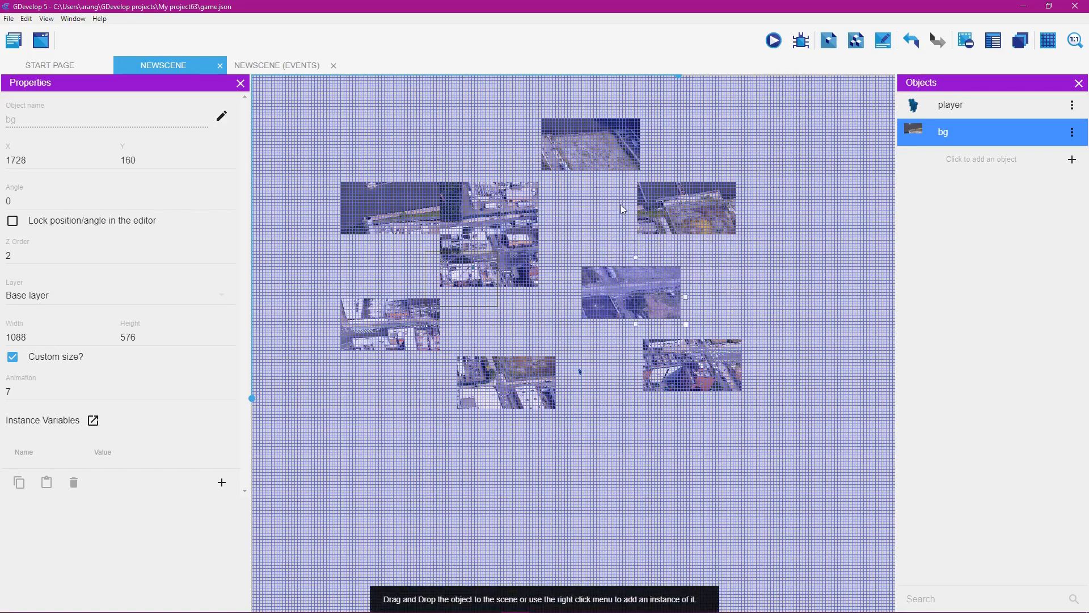
pyautogui.moveTo(514, 263); pyautogui.dragTo(616, 360)
pyautogui.moveTo(528, 378); pyautogui.dragTo(498, 399)
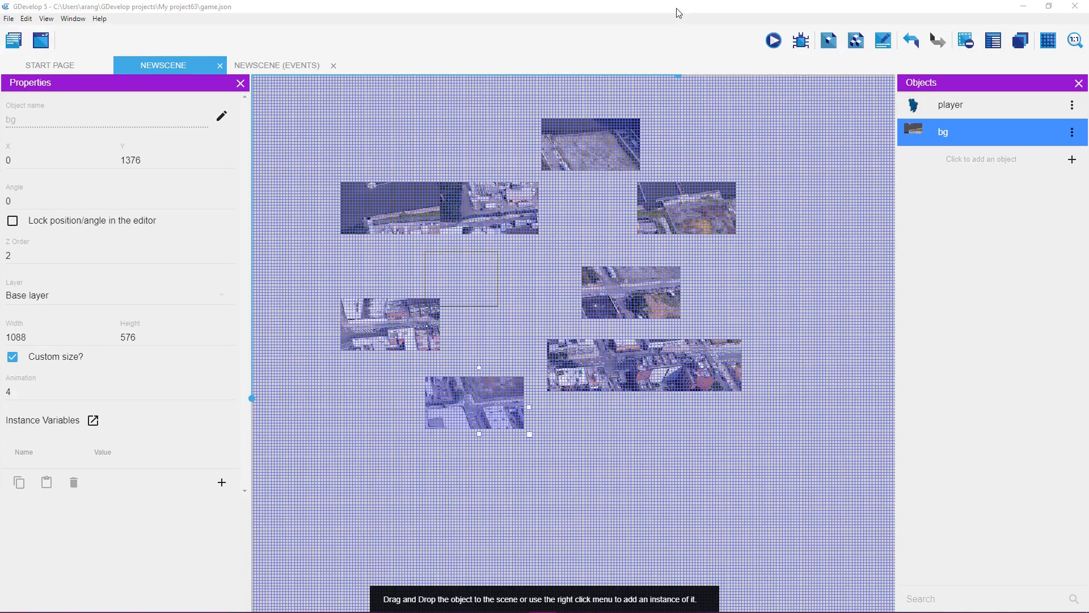
# Examine up close how the streets meet between the adjoining Animation 5 and Animation 8 tiles
pyautogui.scroll(-2, 762, 318)
pyautogui.scroll(-1, 764, 320)
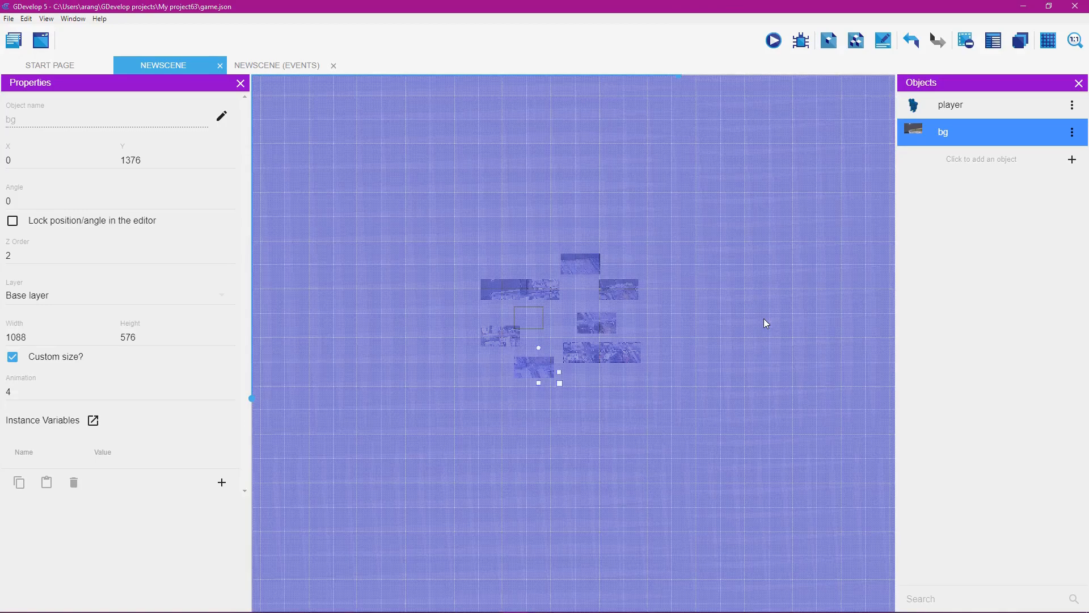
pyautogui.scroll(4, 760, 326)
pyautogui.scroll(6, 634, 386)
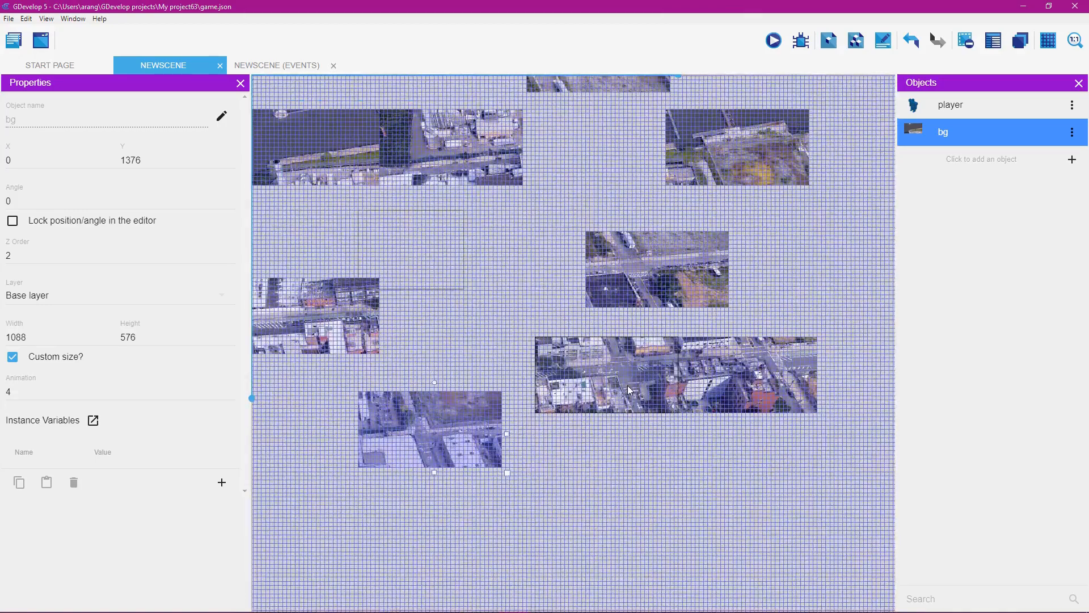
pyautogui.scroll(-1, 628, 390)
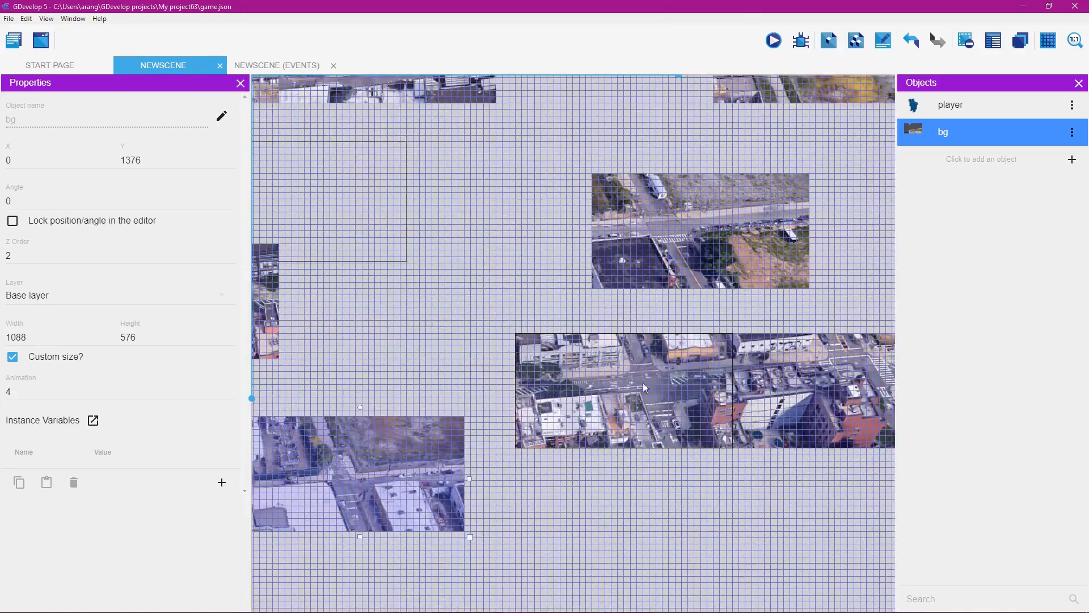
pyautogui.click(968, 110)
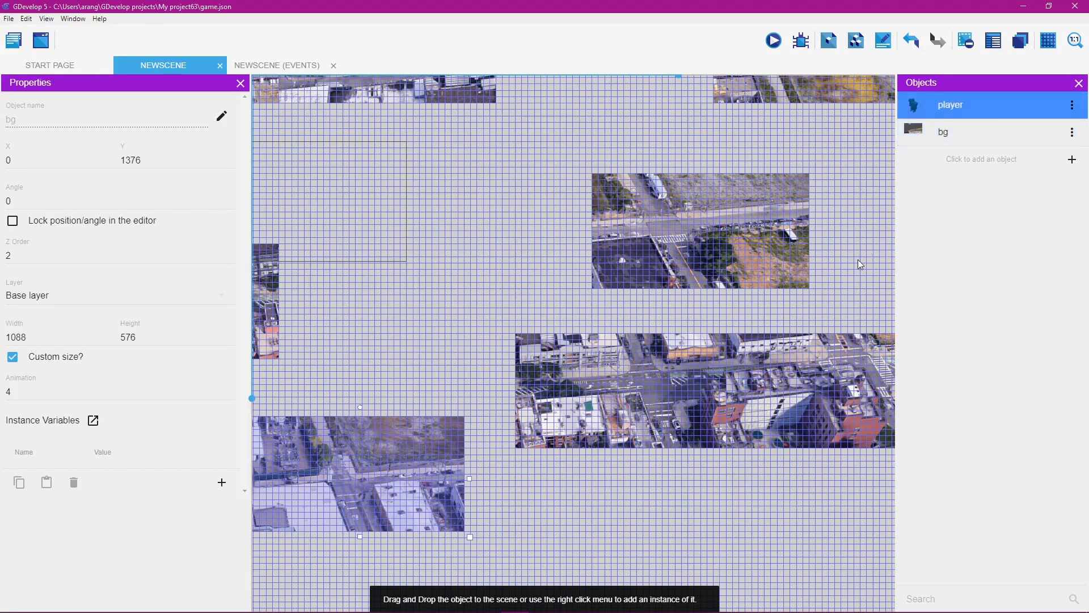
pyautogui.scroll(-5, 836, 268)
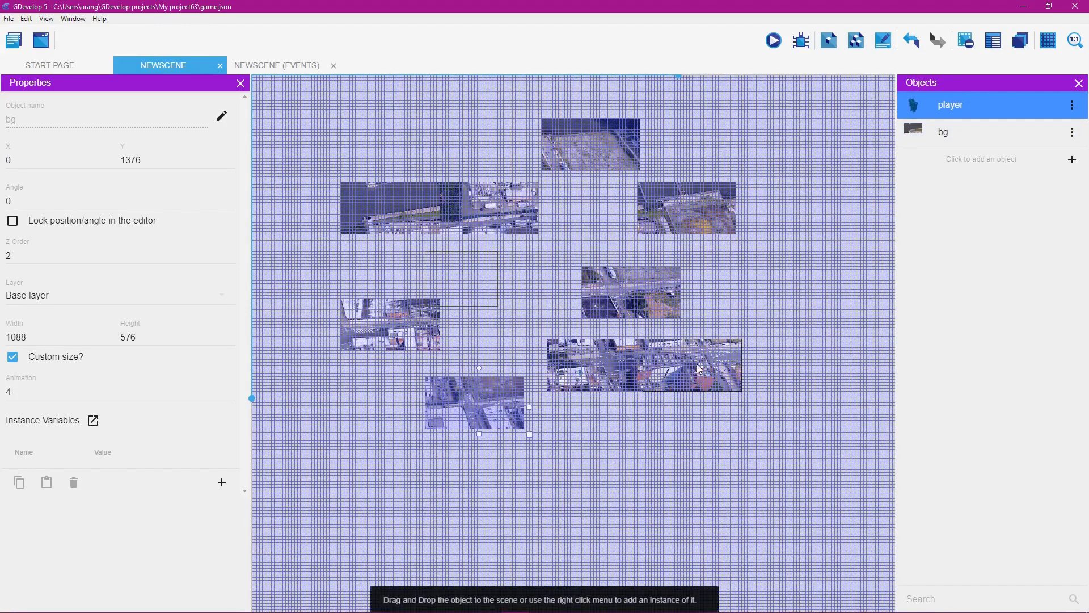
# Join the Animation 5 tile at X 448, Y 320 with the Animation 8 tile at X 1536, Y 320, moving the Animation 7 tile aside
pyautogui.moveTo(653, 348); pyautogui.dragTo(720, 265)
pyautogui.moveTo(627, 372); pyautogui.dragTo(545, 313)
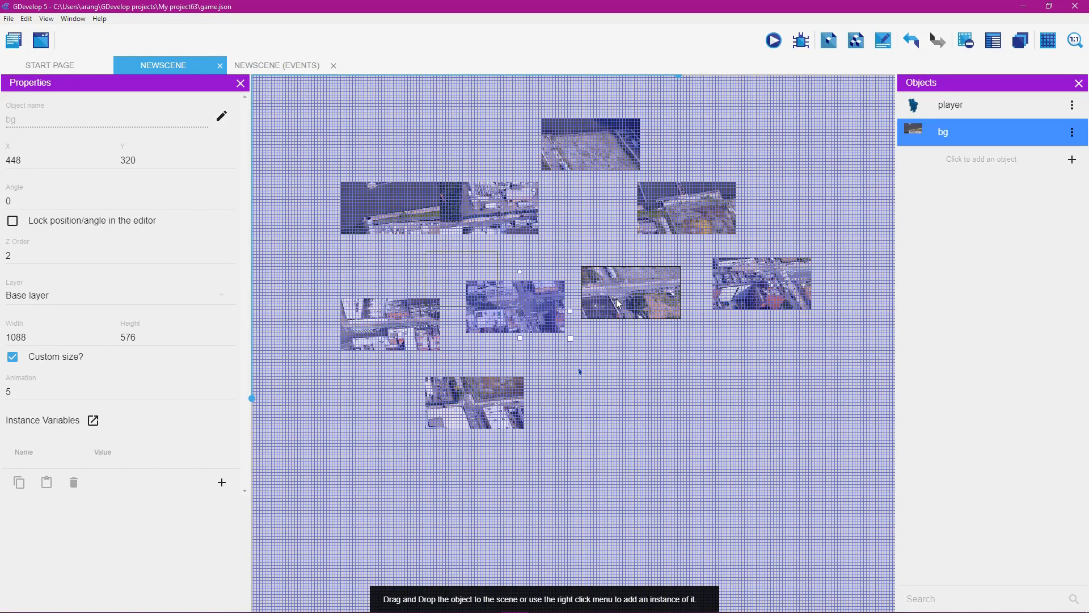
pyautogui.moveTo(618, 301); pyautogui.dragTo(748, 402)
pyautogui.moveTo(731, 291); pyautogui.dragTo(580, 309)
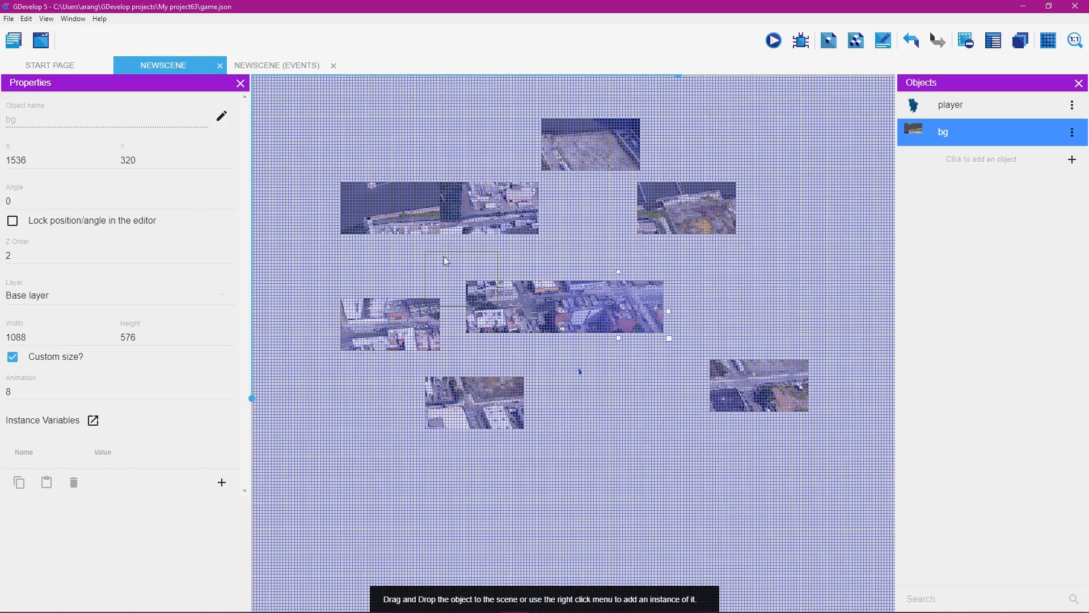
# Shift the Animation 0 and 1 tiles up and outward from the grid, and move the Animation 2 tile to X -1248, Y -256
pyautogui.moveTo(425, 219); pyautogui.dragTo(372, 160)
pyautogui.moveTo(490, 208); pyautogui.dragTo(440, 144)
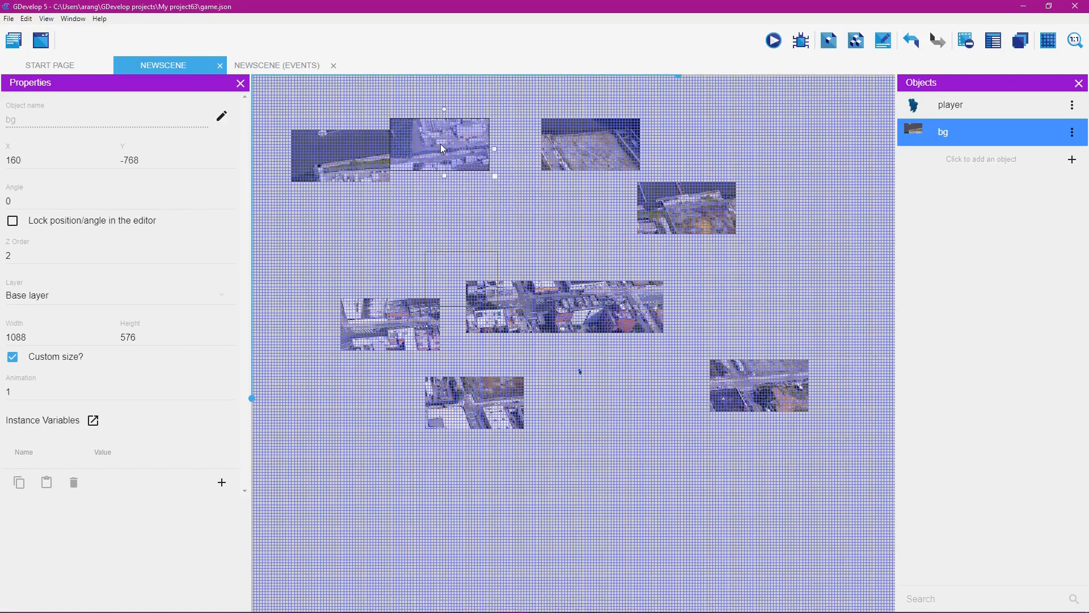
pyautogui.moveTo(424, 312); pyautogui.dragTo(607, 251)
pyautogui.moveTo(621, 241); pyautogui.dragTo(379, 245)
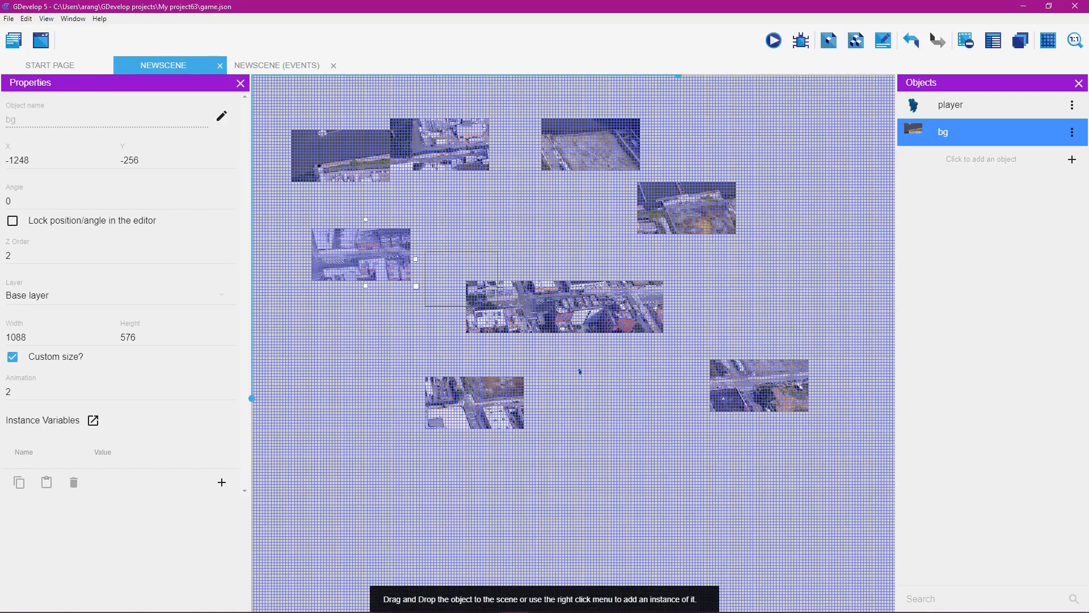
# Move the Animation 3 tile to X 1824, Y -1280 and the Animation 6 tile to X 2784, Y -448
pyautogui.click(668, 10)
pyautogui.moveTo(599, 155); pyautogui.dragTo(724, 275)
pyautogui.moveTo(687, 211); pyautogui.dragTo(645, 167)
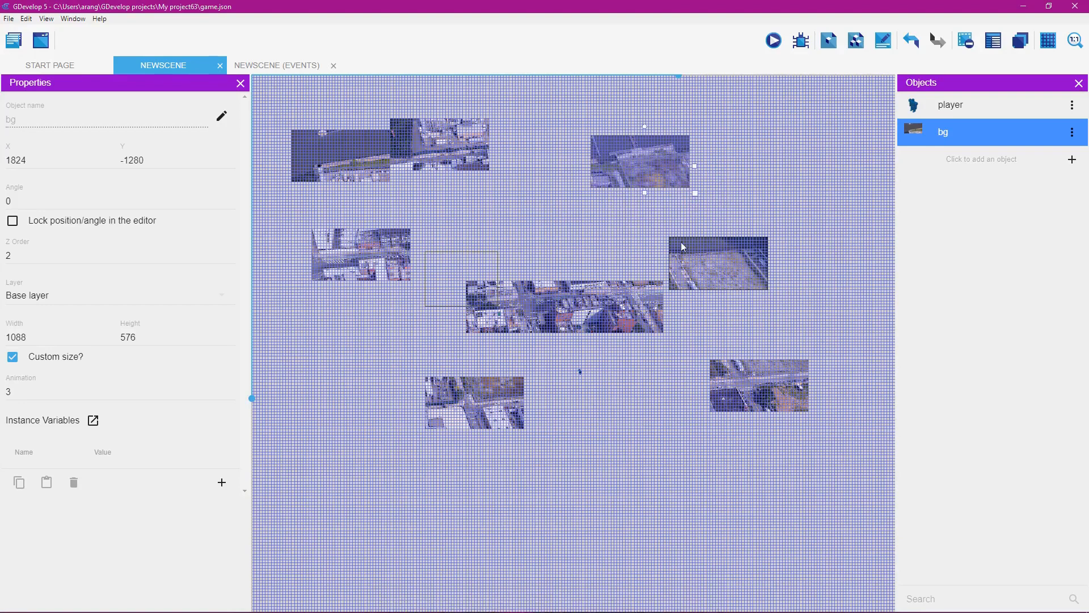
pyautogui.moveTo(682, 243); pyautogui.dragTo(708, 239)
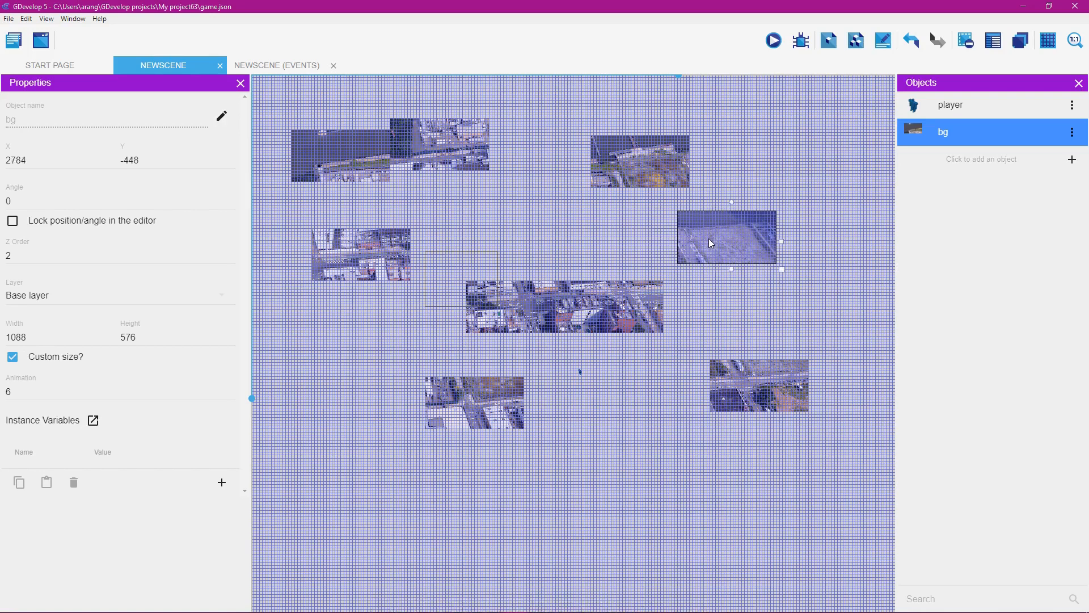
# Move the Animation 1 tile to X 384, Y -544, and line up Animation 3 and 6 at X -384 and 704, Y -1344
pyautogui.moveTo(458, 169); pyautogui.dragTo(527, 255)
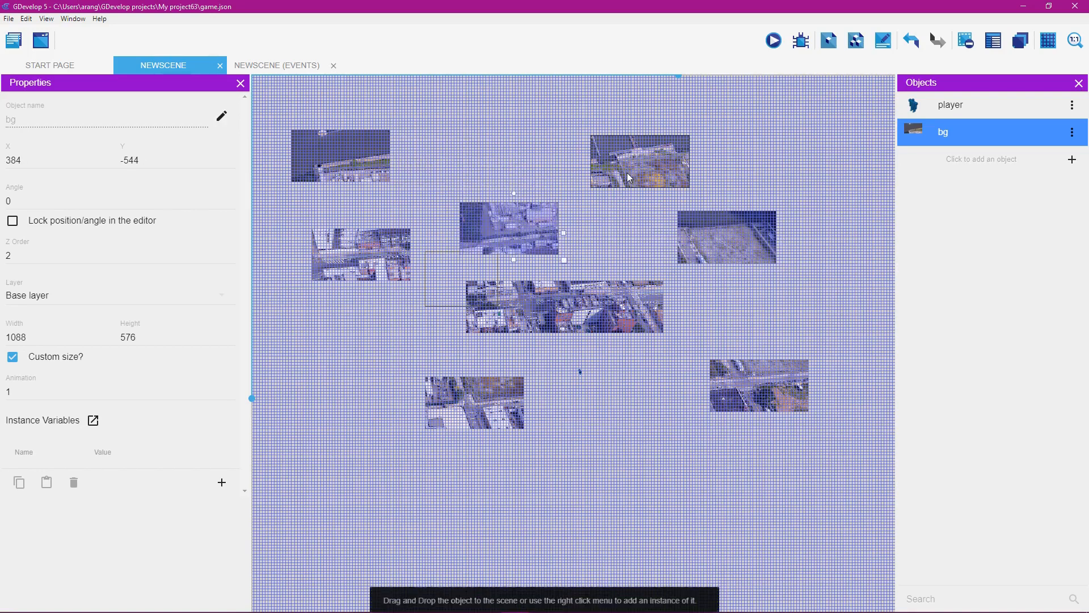
pyautogui.moveTo(629, 177); pyautogui.dragTo(429, 169)
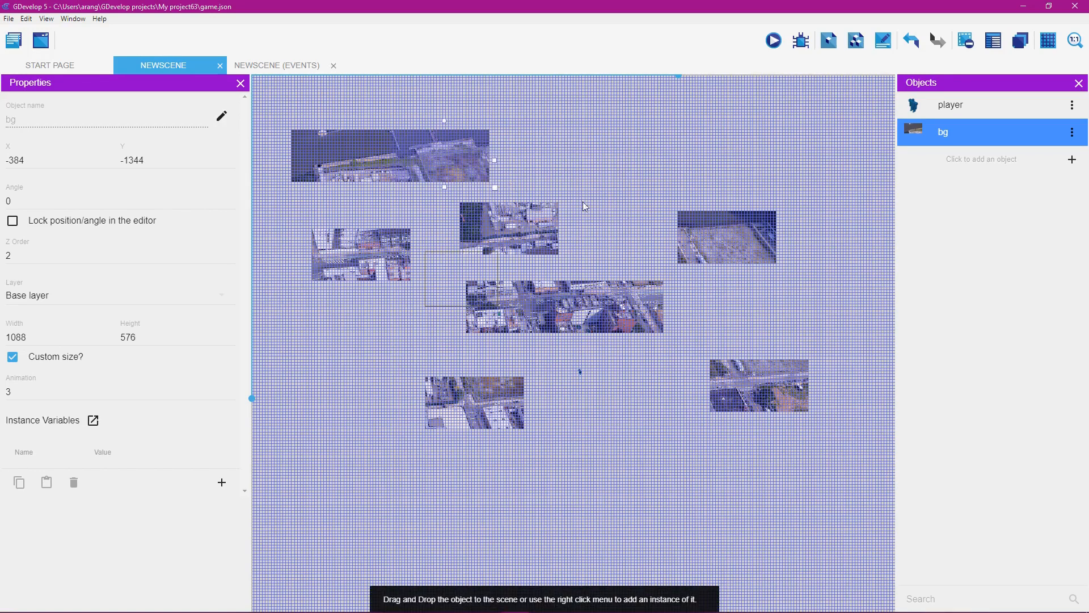
pyautogui.moveTo(726, 234); pyautogui.dragTo(538, 155)
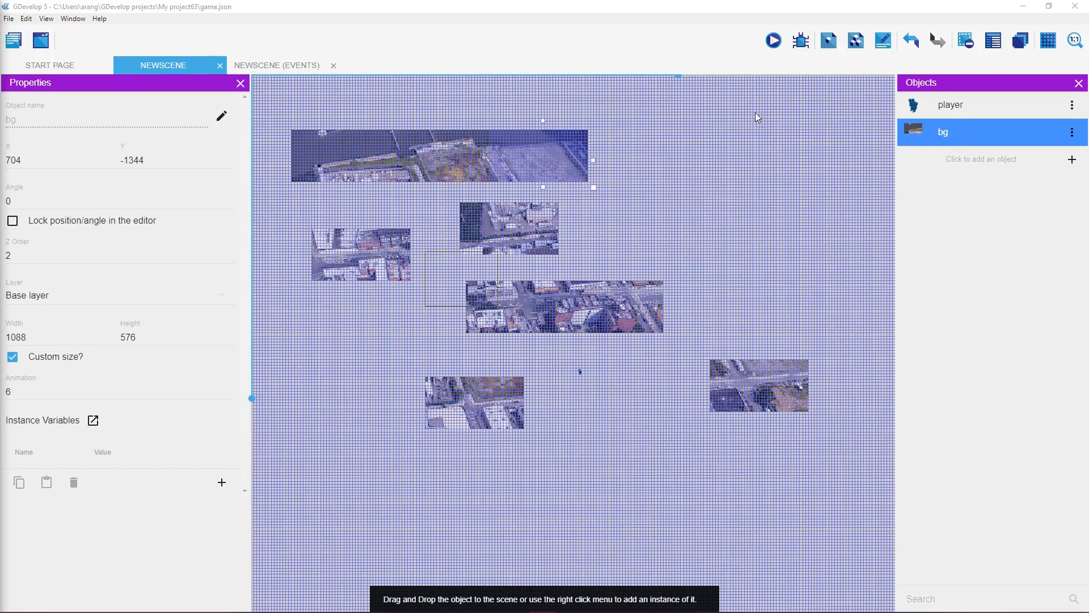
pyautogui.click(669, 15)
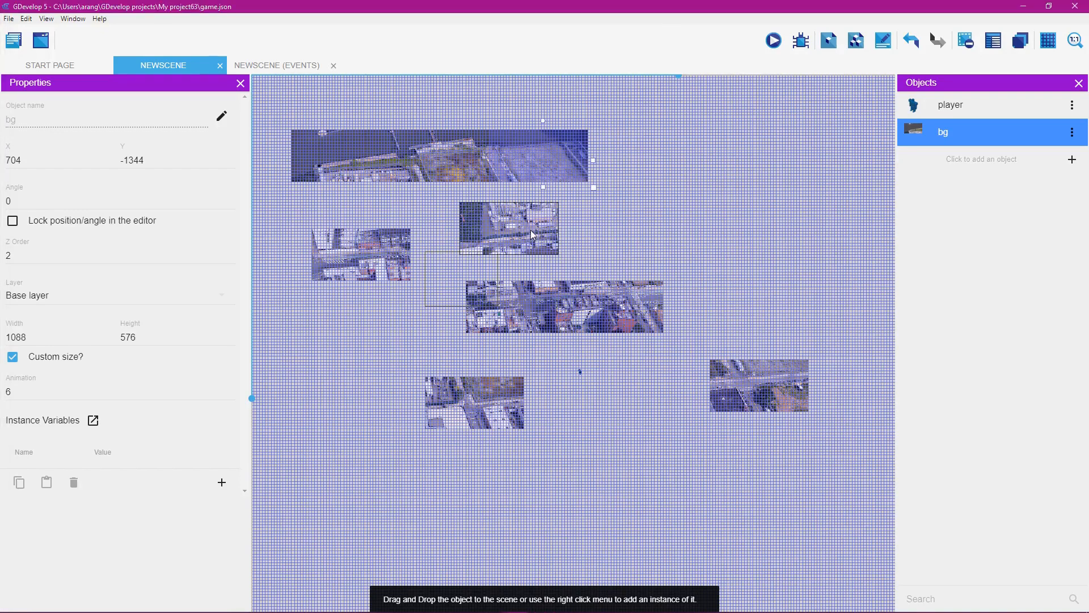
# Place the Animation 7 tile at X 704, Y -768 and the Animation 4 tile at X -384, Y -768, moving Animation 1 aside
pyautogui.moveTo(533, 234); pyautogui.dragTo(416, 334)
pyautogui.moveTo(755, 381); pyautogui.dragTo(560, 196)
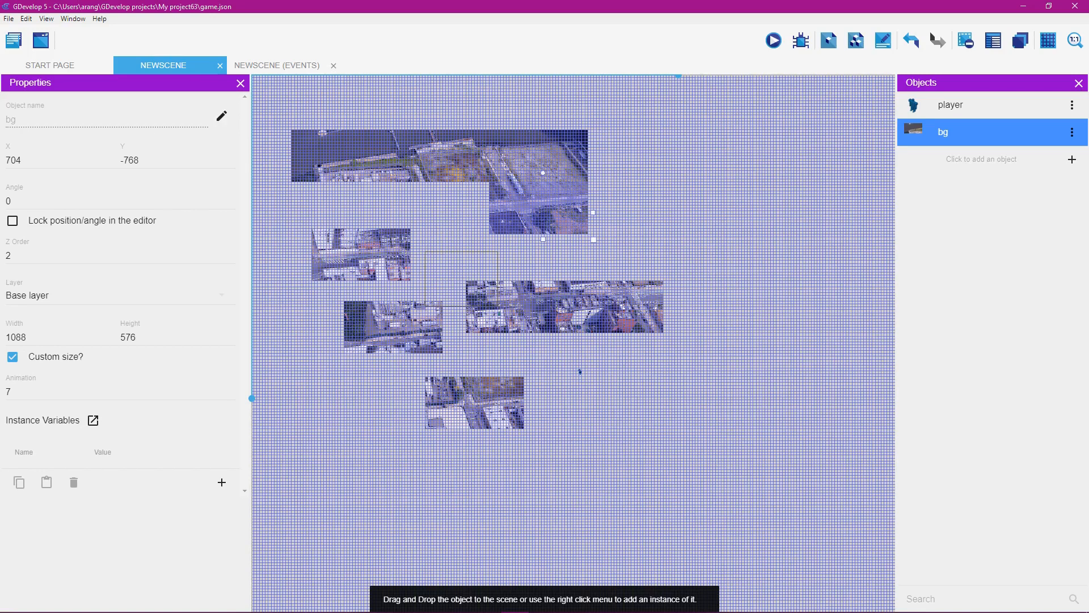
pyautogui.click(590, 14)
pyautogui.moveTo(508, 405); pyautogui.dragTo(471, 214)
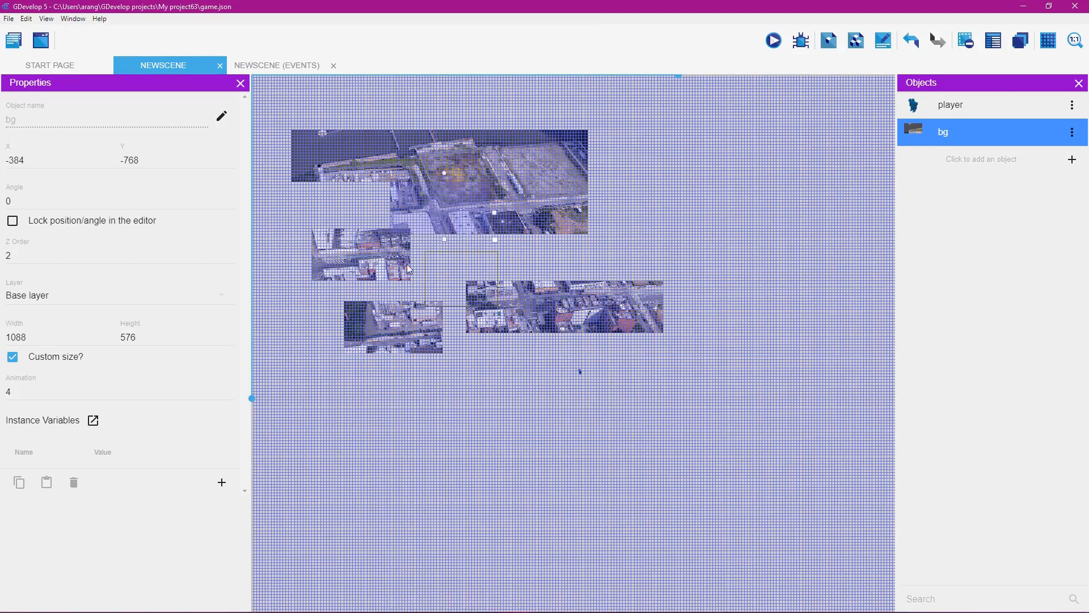
# Place the Animation 5 tile at X -384, Y -192 and Animation 8 at X 704, Y -224, moving Animation 1 and 2 aside
pyautogui.moveTo(389, 272); pyautogui.dragTo(487, 435)
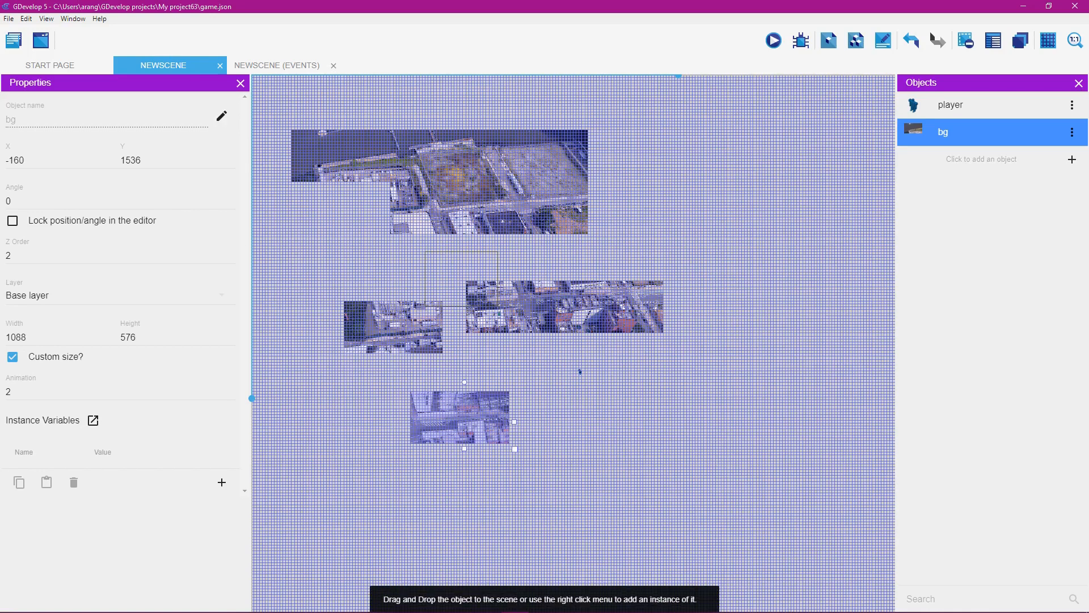
pyautogui.click(687, 14)
pyautogui.moveTo(418, 315); pyautogui.dragTo(368, 334)
pyautogui.click(493, 303)
pyautogui.moveTo(495, 302); pyautogui.dragTo(421, 257)
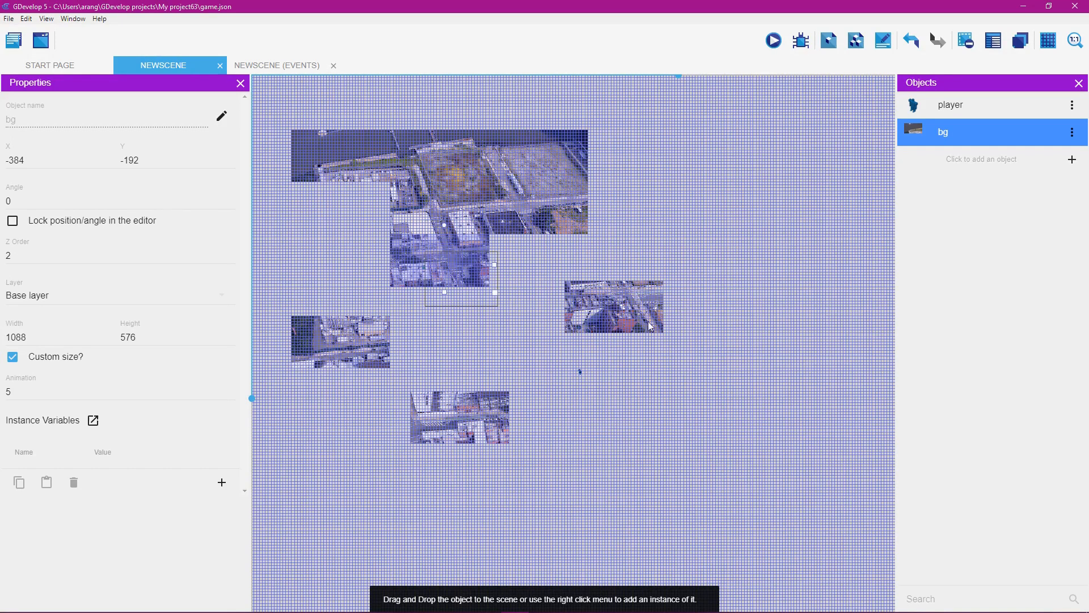
pyautogui.moveTo(650, 327); pyautogui.dragTo(554, 269)
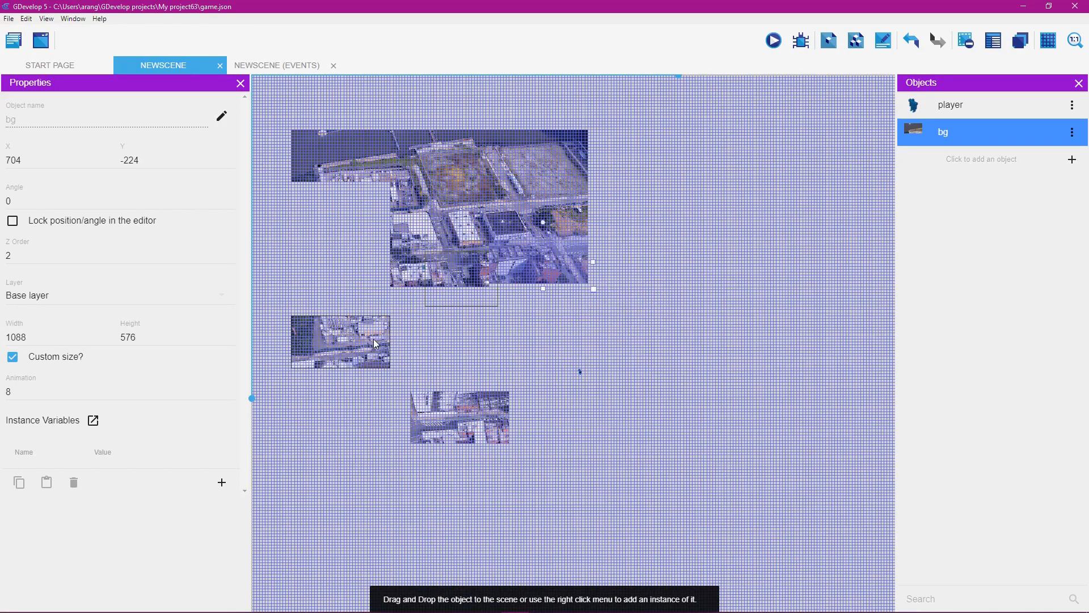
# Fill the grid's first column with the Animation 1 tile at X -1472, Y -768 and the Animation 2 tile at X -1472, Y -224
pyautogui.moveTo(373, 339); pyautogui.dragTo(376, 206)
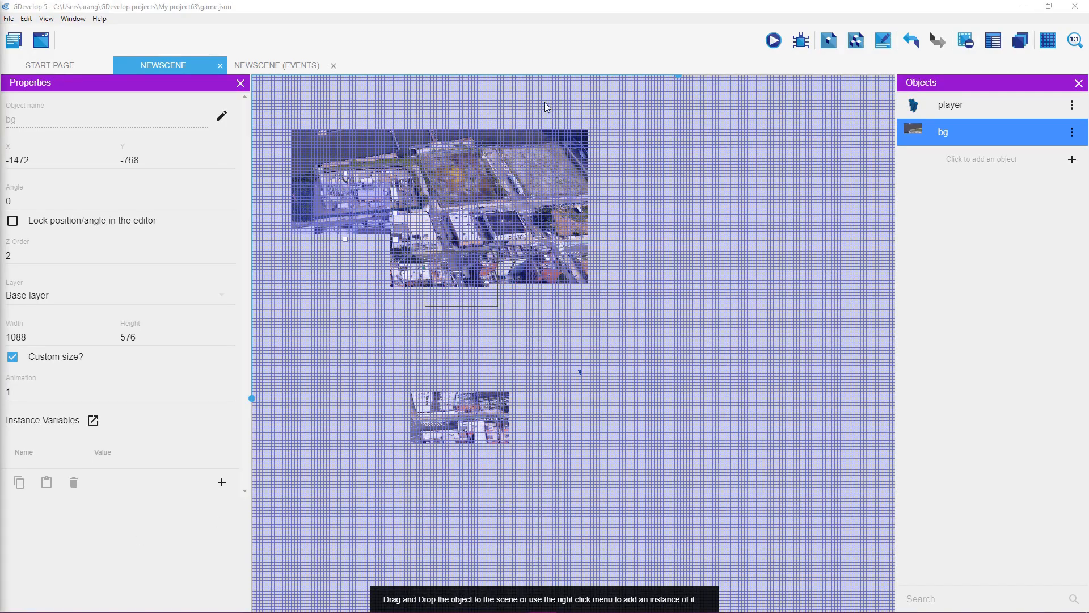
pyautogui.click(579, 14)
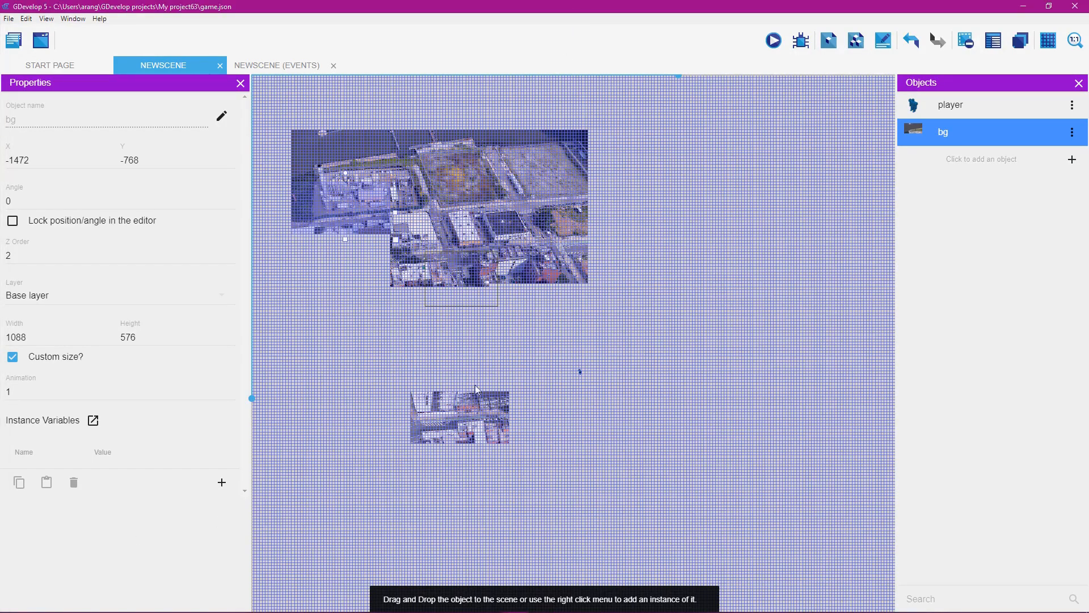
pyautogui.moveTo(420, 400); pyautogui.dragTo(331, 250)
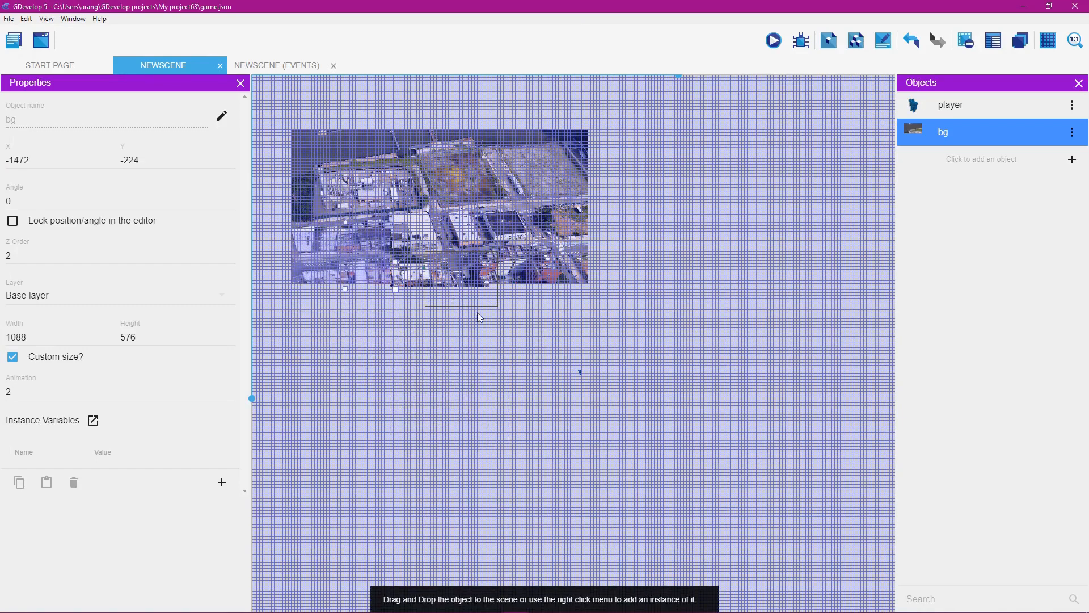
pyautogui.click(644, 327)
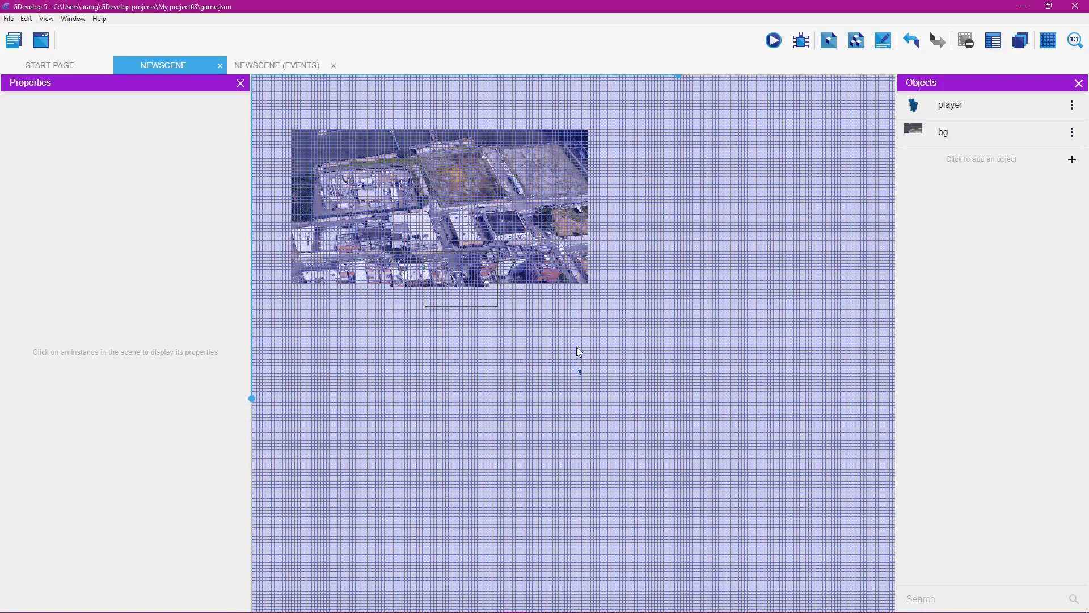
# Align the Animation 2 and Animation 8 tiles with the Animation 5 tile in the lowest row at Y -192
pyautogui.scroll(4, 631, 396)
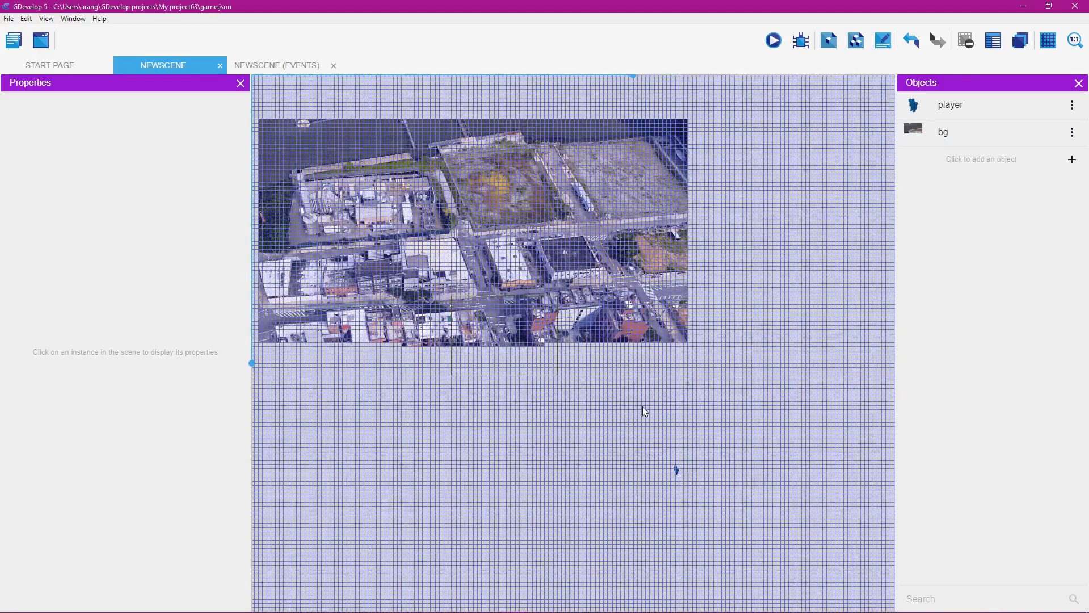
pyautogui.moveTo(640, 403); pyautogui.dragTo(682, 395, button='middle')
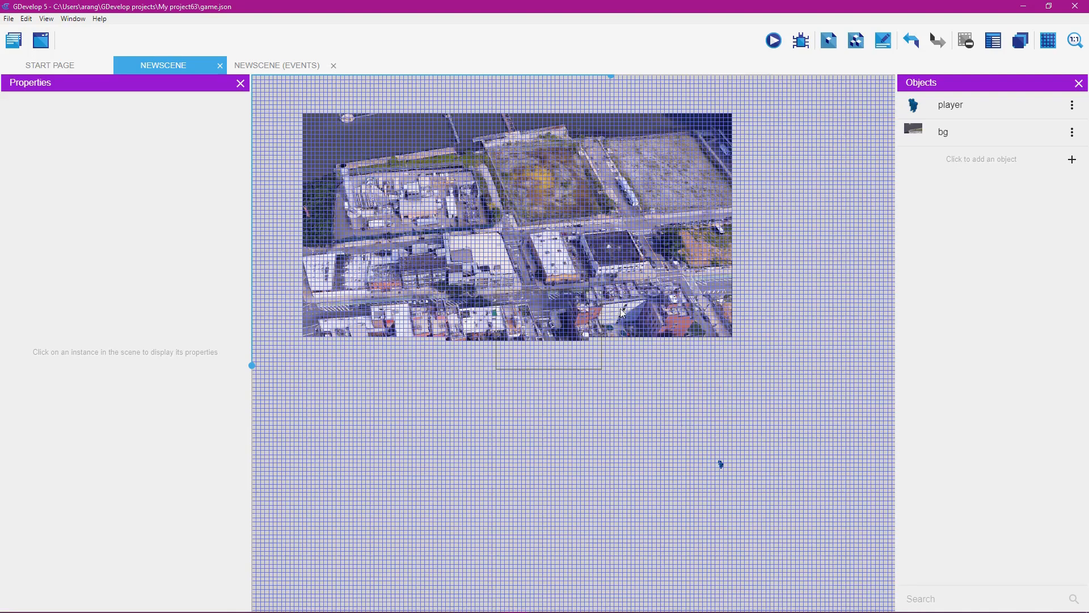
pyautogui.click(397, 327)
pyautogui.moveTo(396, 328); pyautogui.dragTo(613, 329)
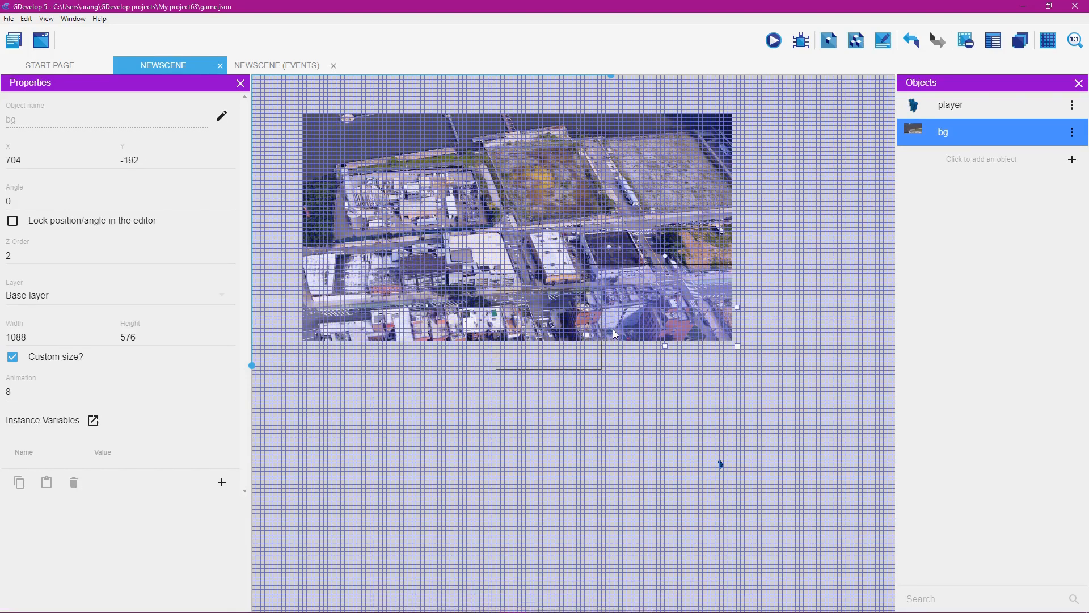
pyautogui.click(727, 385)
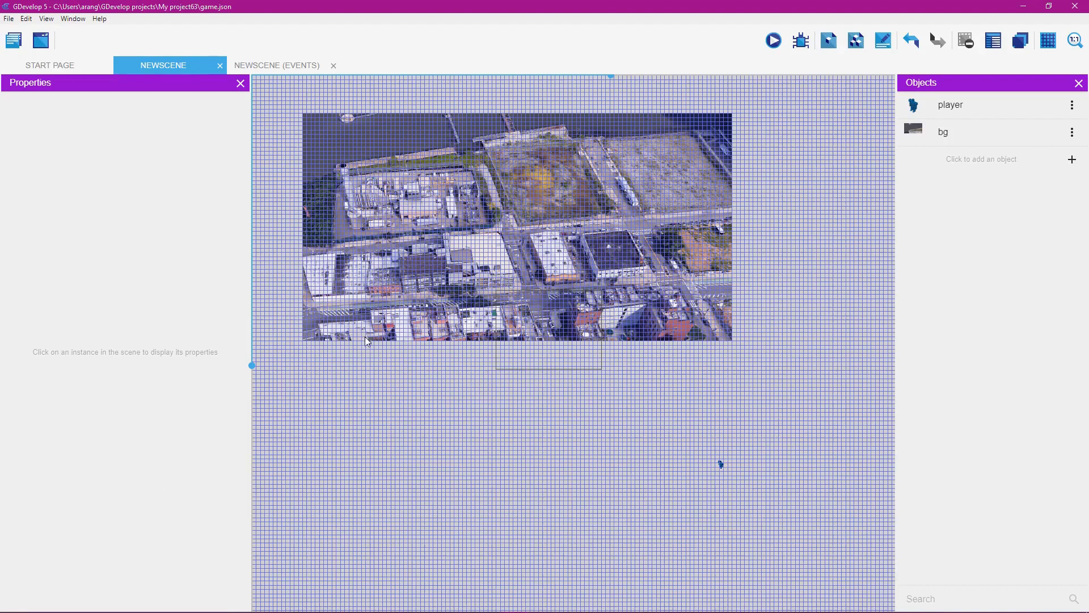
# Shift the lowest row, the Animation 2, 5 and 8 tiles, down to Y 288 while keeping their X positions
pyautogui.moveTo(365, 340); pyautogui.dragTo(363, 396)
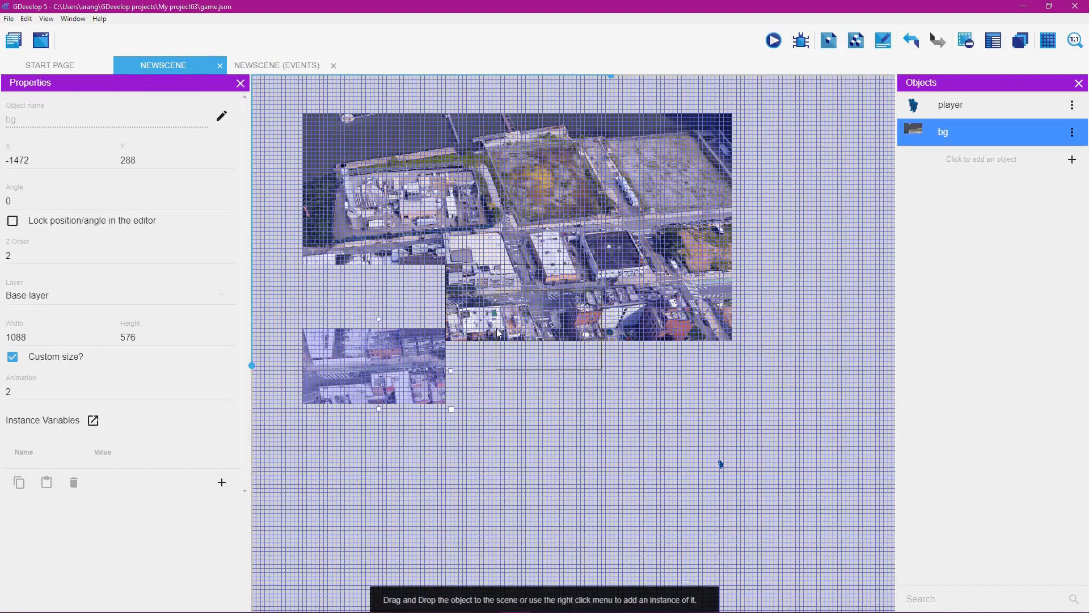
pyautogui.moveTo(499, 334); pyautogui.dragTo(498, 392)
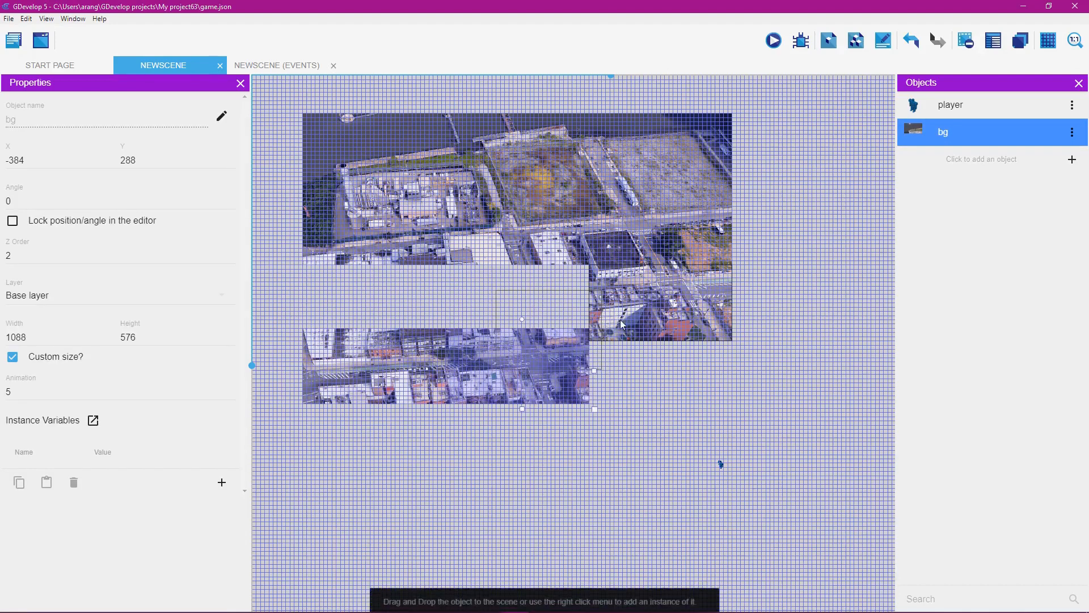
pyautogui.moveTo(622, 324); pyautogui.dragTo(624, 383)
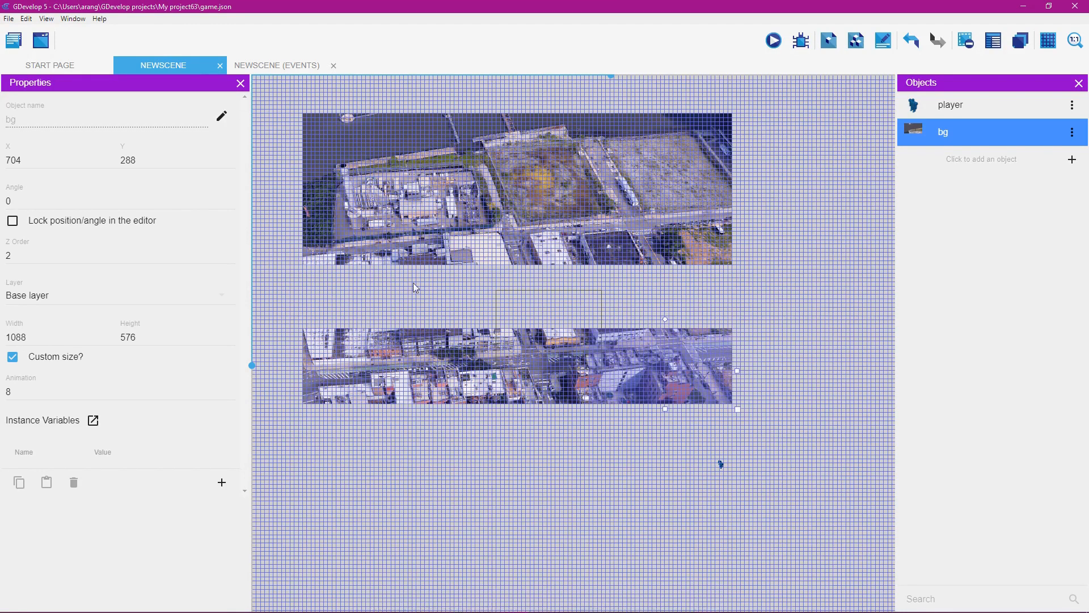
# Shift the middle row, the Animation 1, 4 and 7 tiles, down to Y -288 against the lowest row
pyautogui.moveTo(396, 260); pyautogui.dragTo(395, 324)
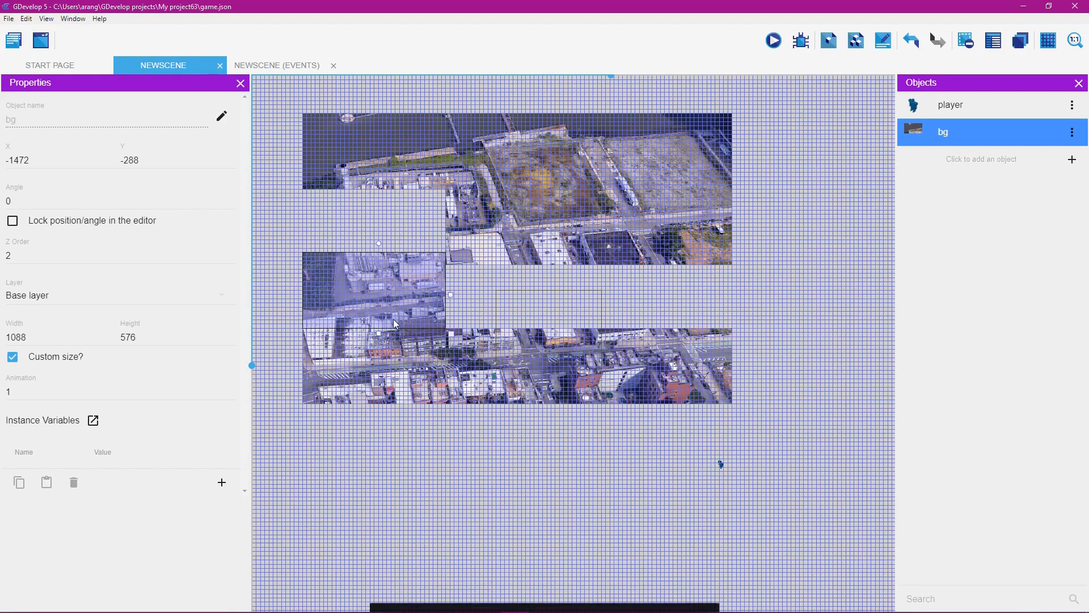
pyautogui.moveTo(480, 257); pyautogui.dragTo(483, 320)
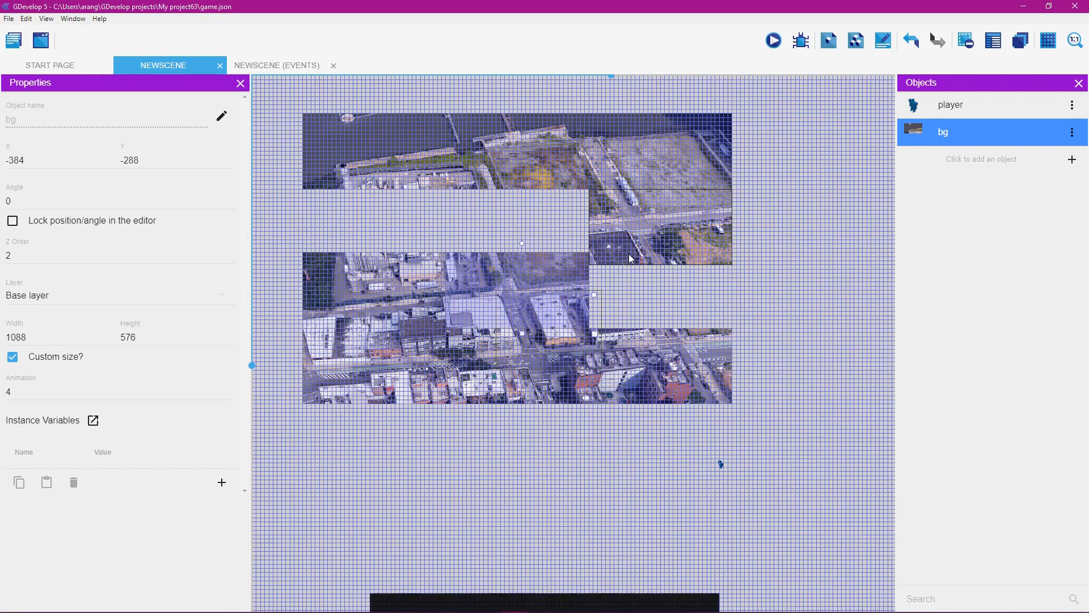
pyautogui.moveTo(632, 258); pyautogui.dragTo(637, 323)
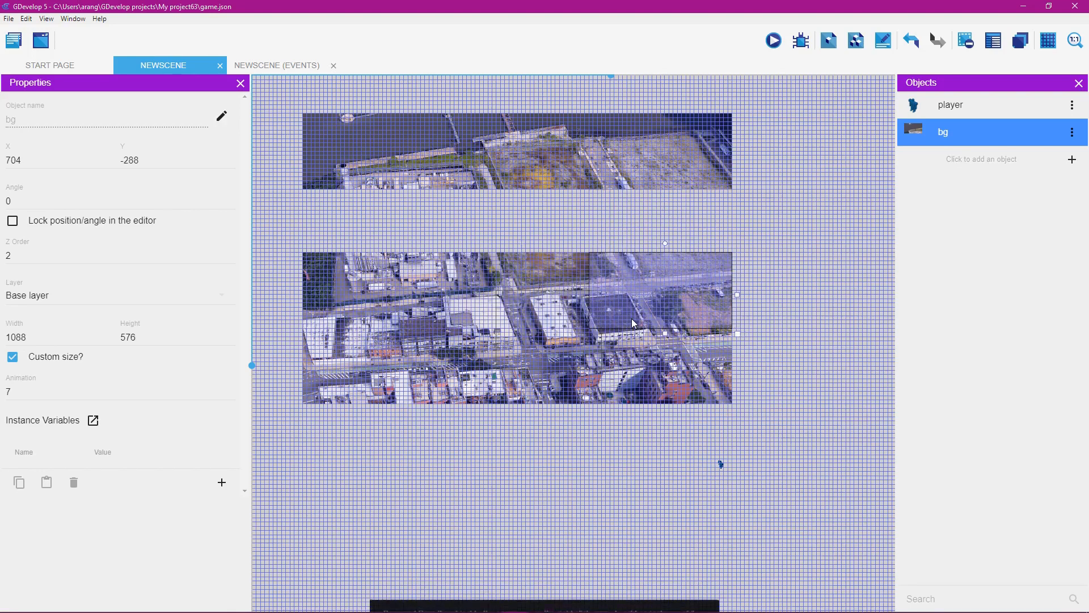
# Shift the upper row, the Animation 0, 3 and 6 tiles, down to Y -864 to close the three-by-three grid
pyautogui.moveTo(388, 182); pyautogui.dragTo(383, 240)
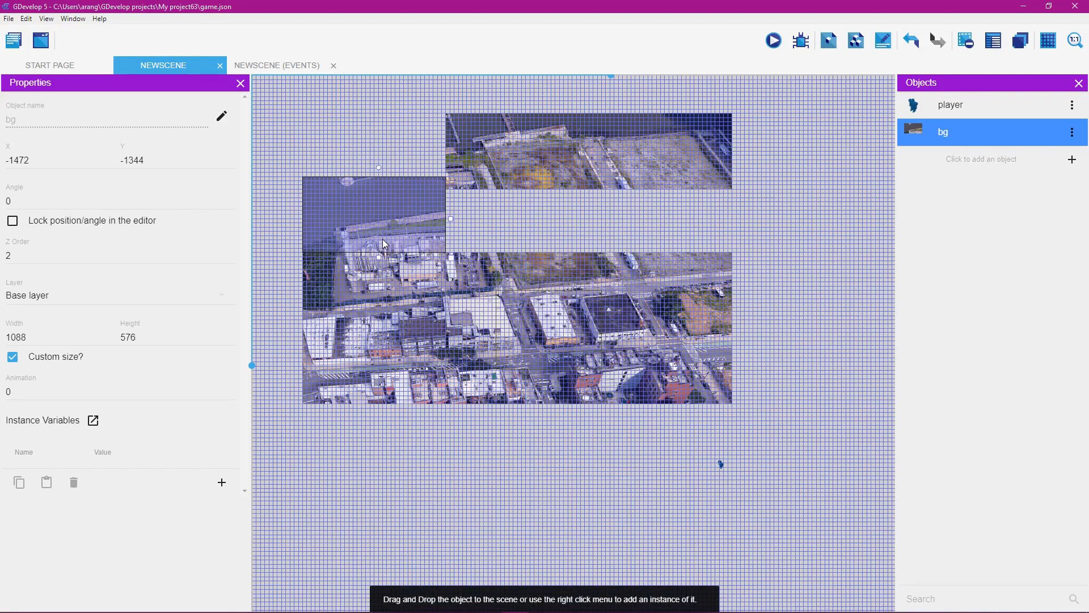
pyautogui.moveTo(486, 175); pyautogui.dragTo(488, 236)
pyautogui.moveTo(641, 185); pyautogui.dragTo(642, 239)
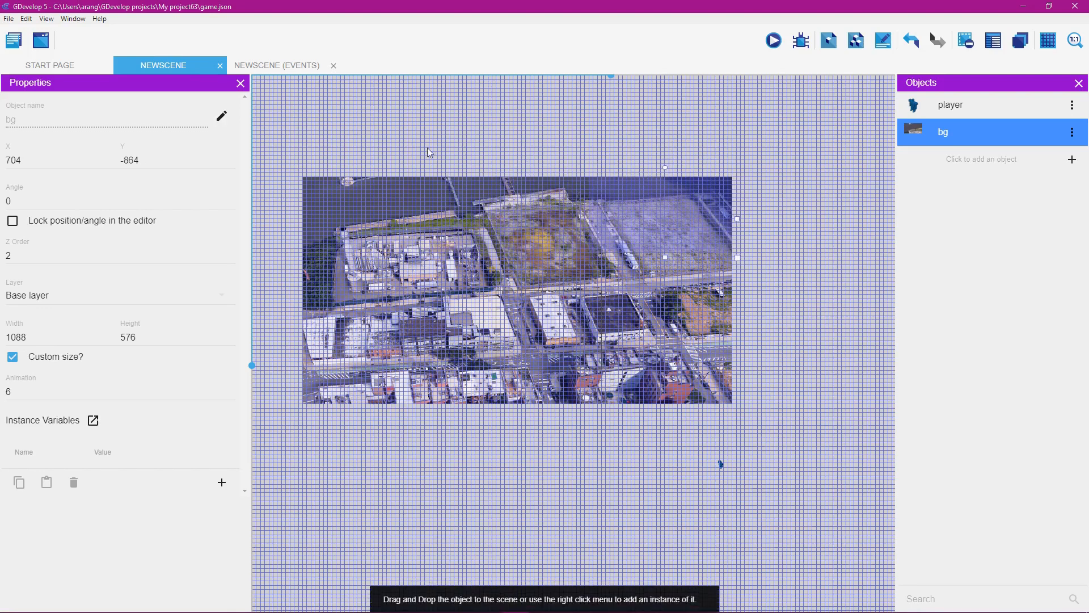
pyautogui.click(803, 134)
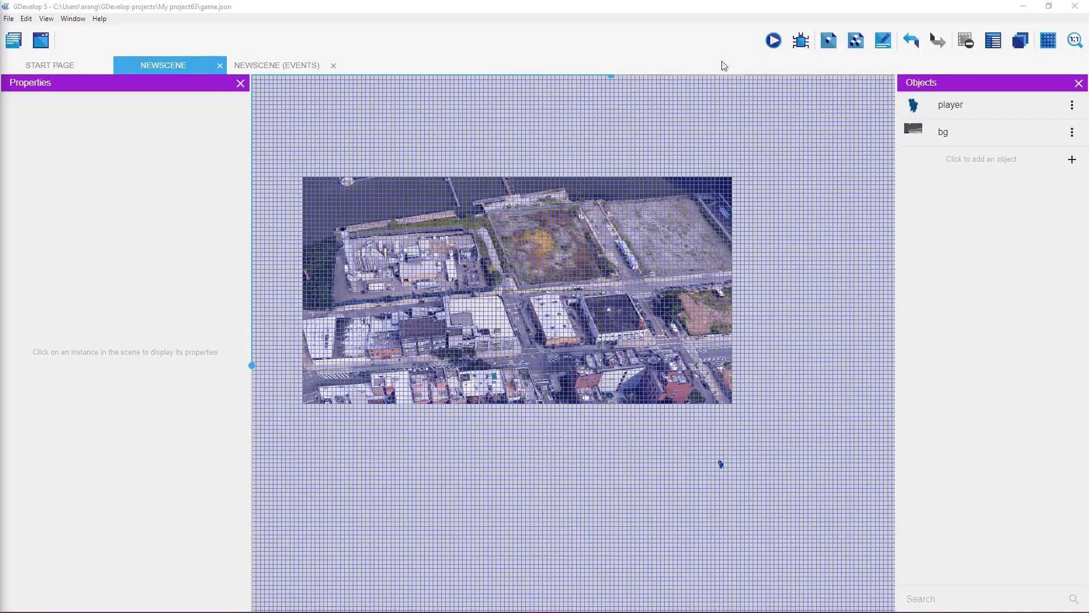
pyautogui.click(717, 12)
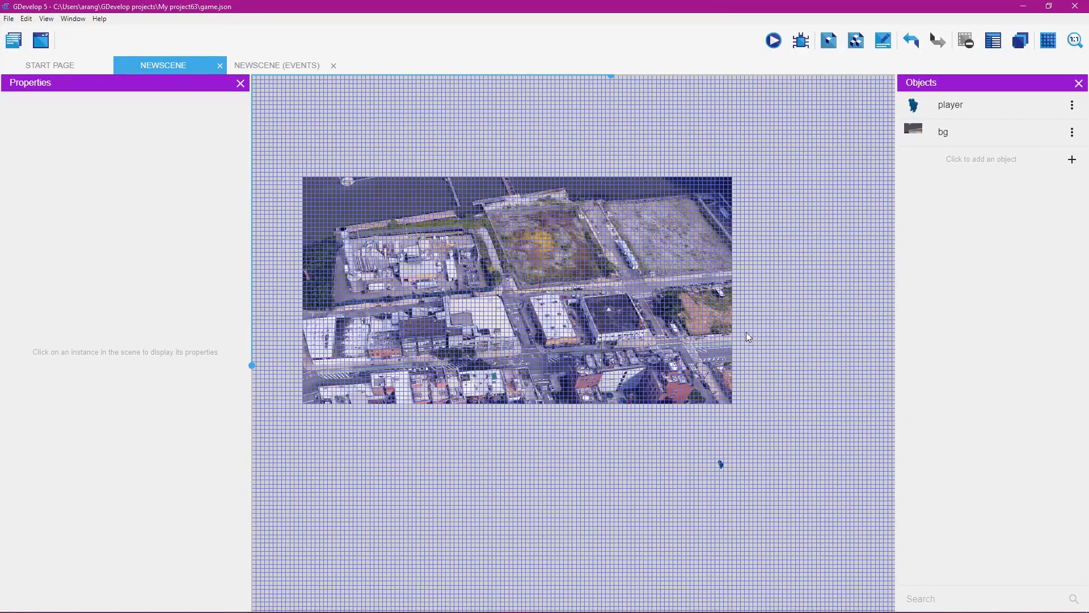
# With the instances list open, set the player's Z order to 4 and move it onto the background at X 96, Y 64
pyautogui.click(966, 139)
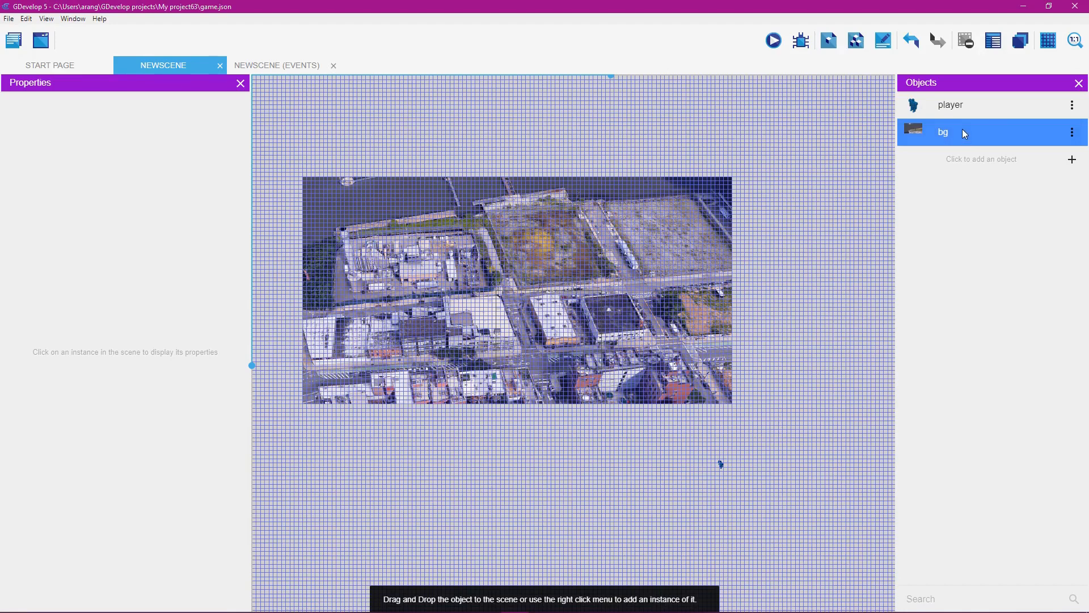
pyautogui.click(993, 40)
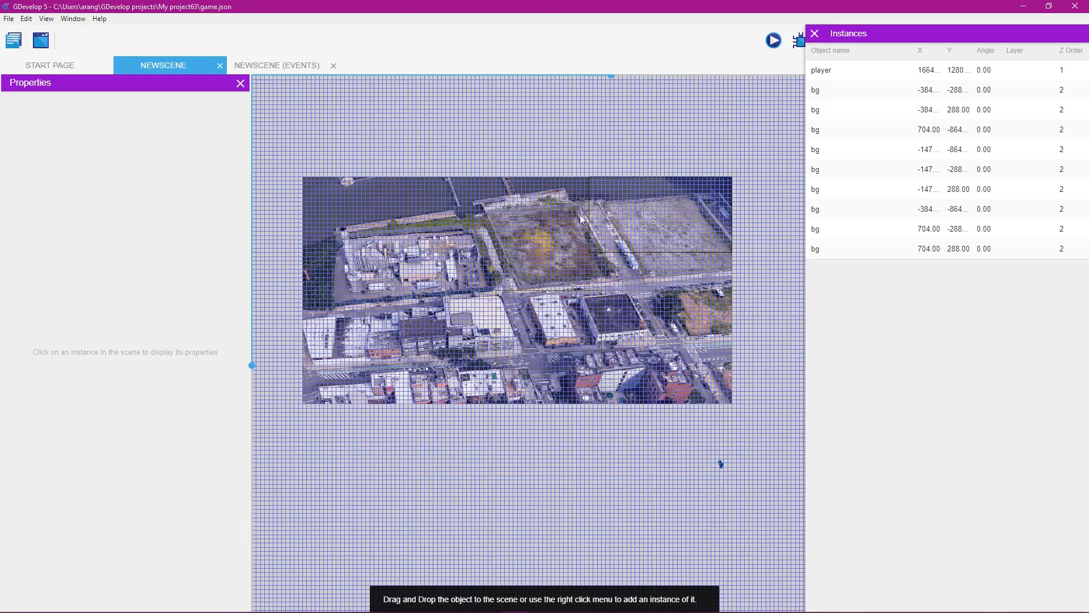
pyautogui.click(720, 465)
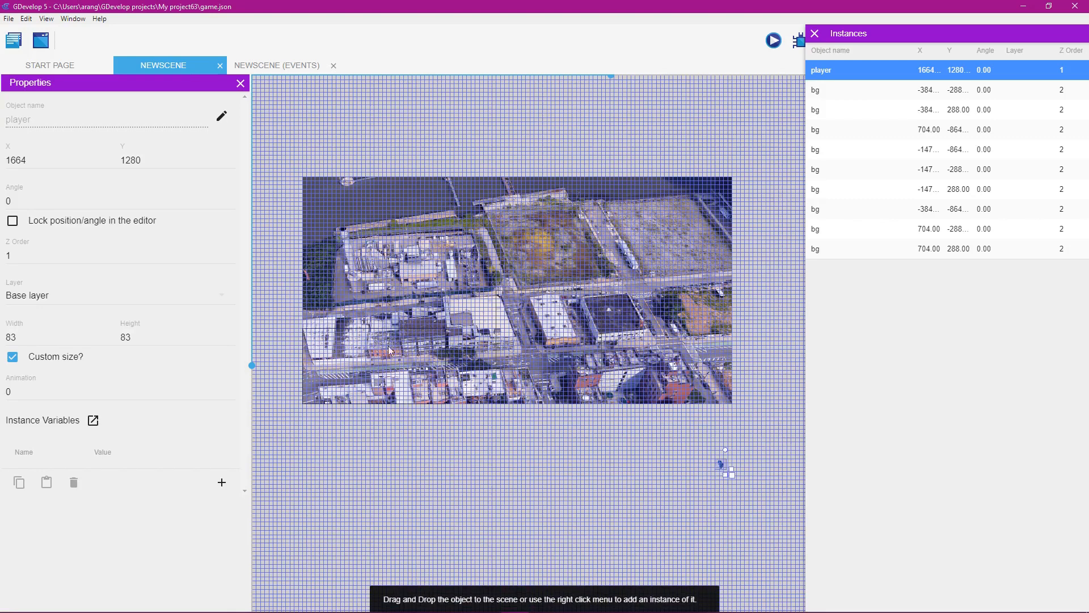
pyautogui.click(21, 254)
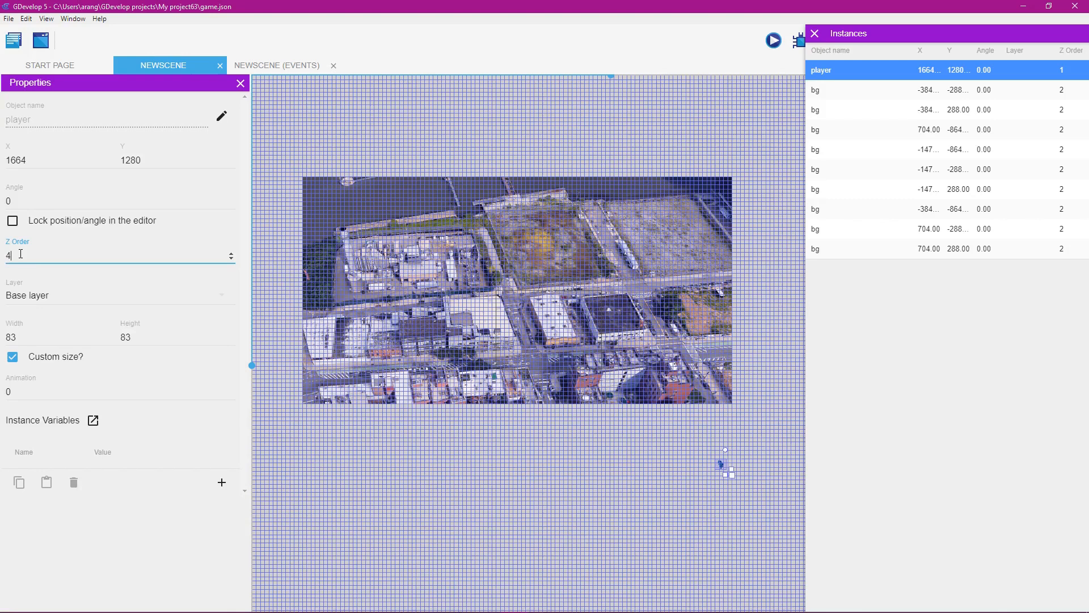
pyautogui.click(178, 505)
pyautogui.moveTo(722, 462); pyautogui.dragTo(525, 308)
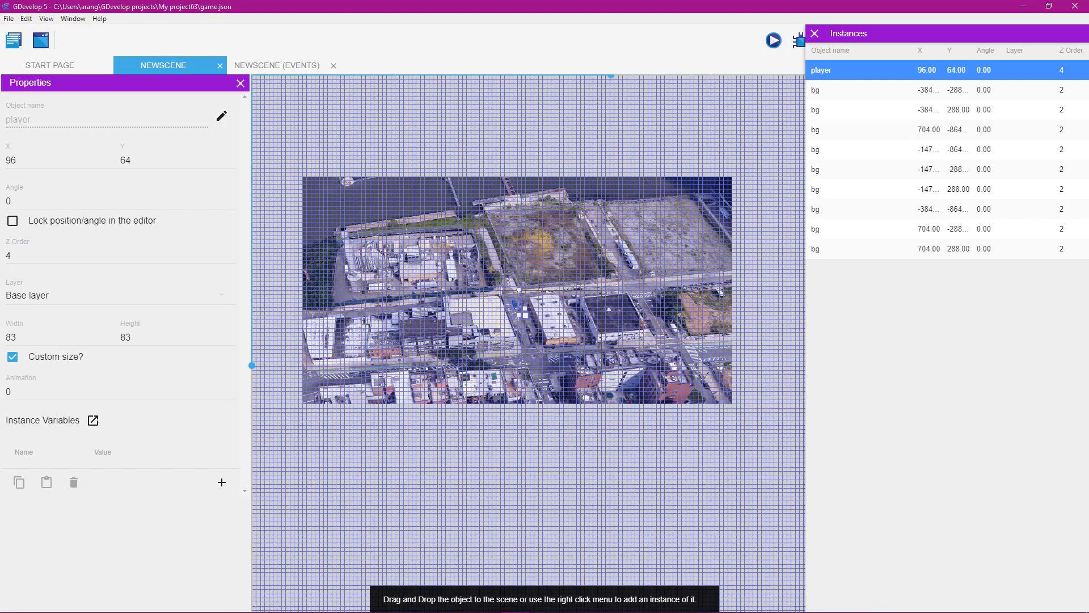
# Lock the position and angle of the Animation 4 tile in the editor, and select the neighbouring Animation 1 tile
pyautogui.click(823, 89)
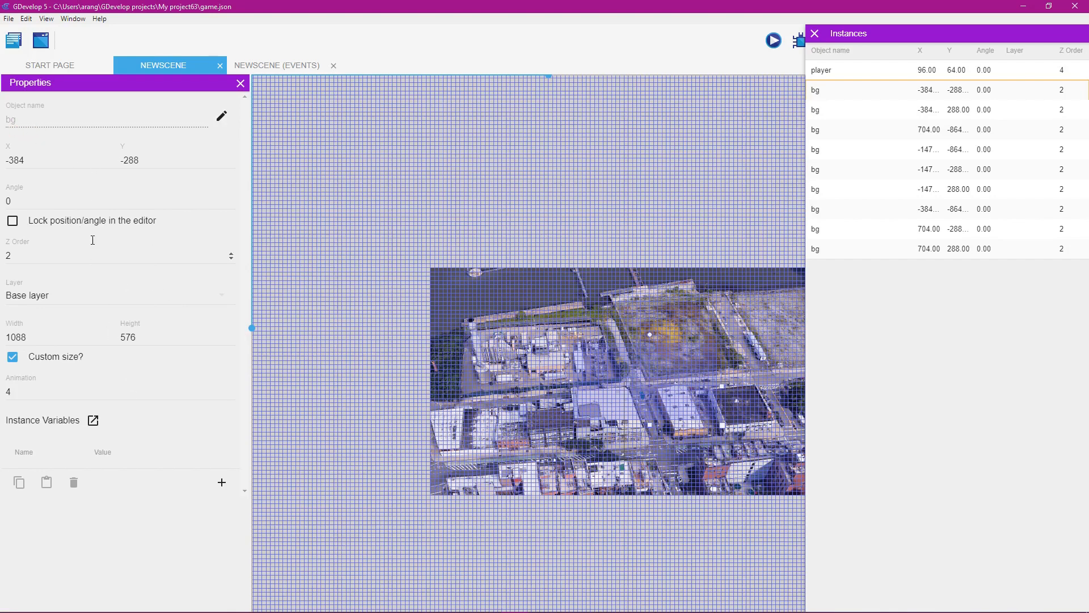
pyautogui.click(12, 222)
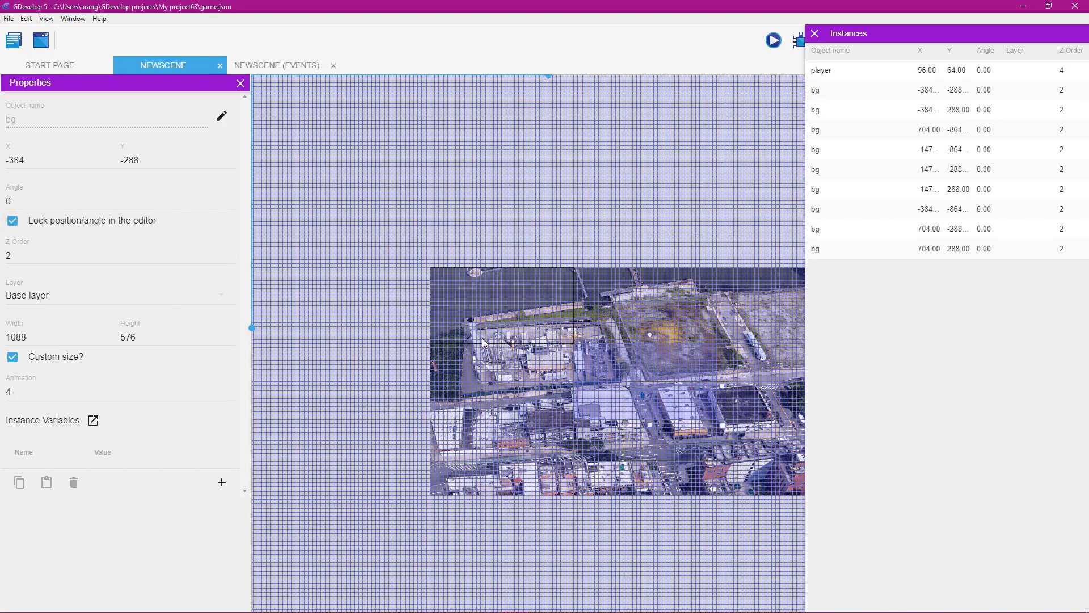
pyautogui.click(479, 315)
pyautogui.click(488, 366)
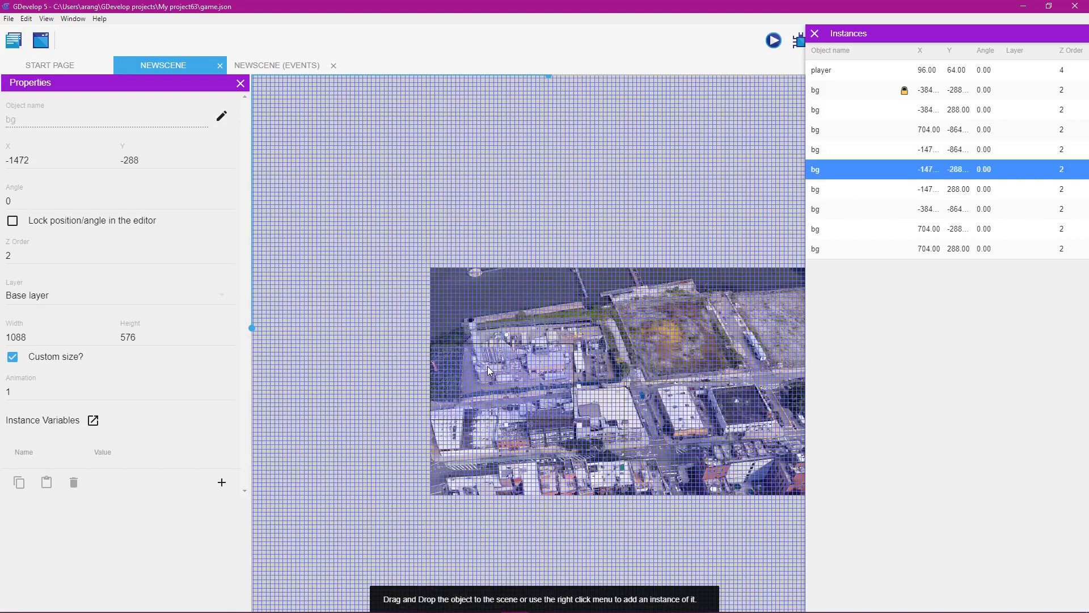
# Lock the position and angle of the Animation 0, Animation 1 and Animation 2 tiles in the editor
pyautogui.click(480, 327)
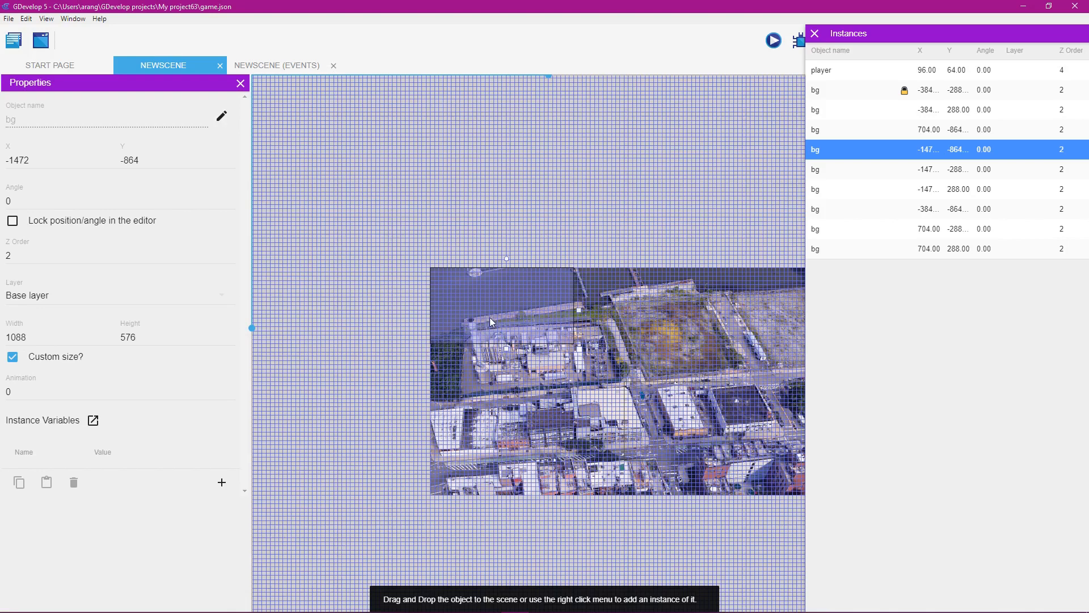
pyautogui.click(12, 221)
pyautogui.click(478, 356)
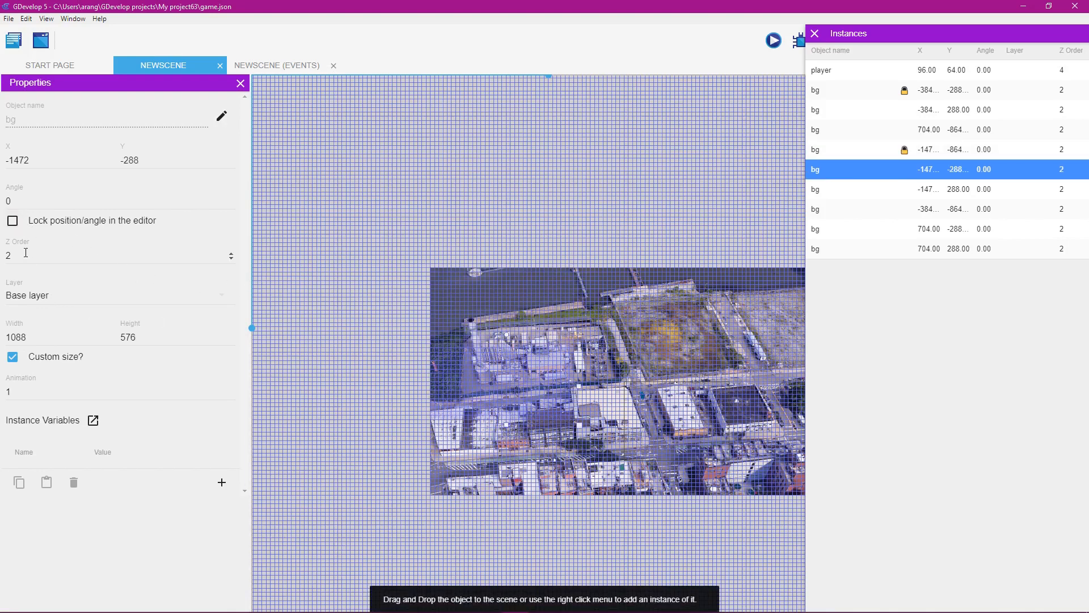
pyautogui.click(13, 220)
pyautogui.click(496, 480)
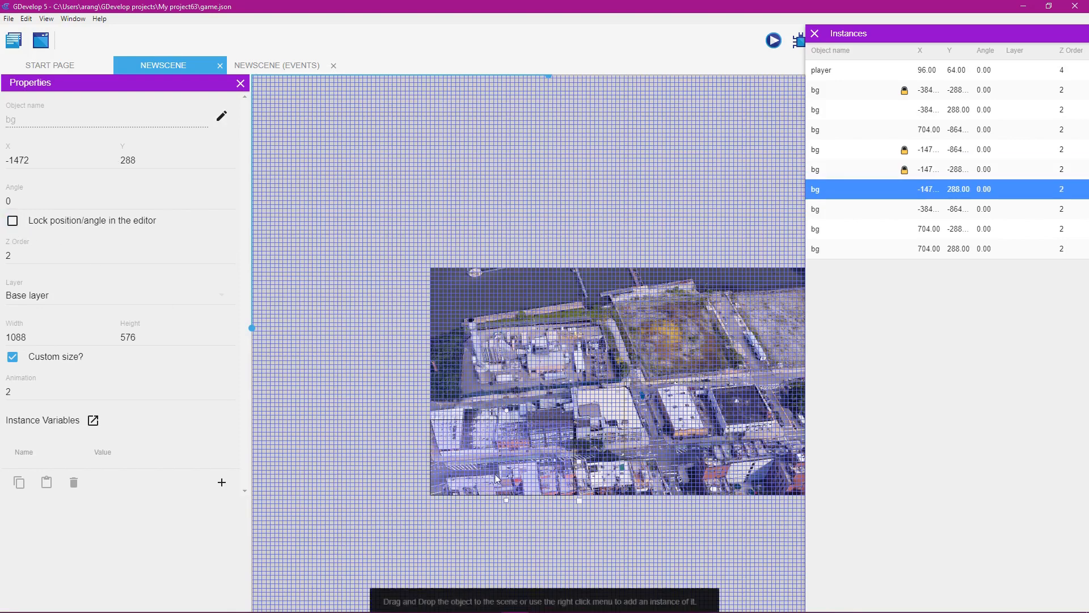
pyautogui.click(13, 222)
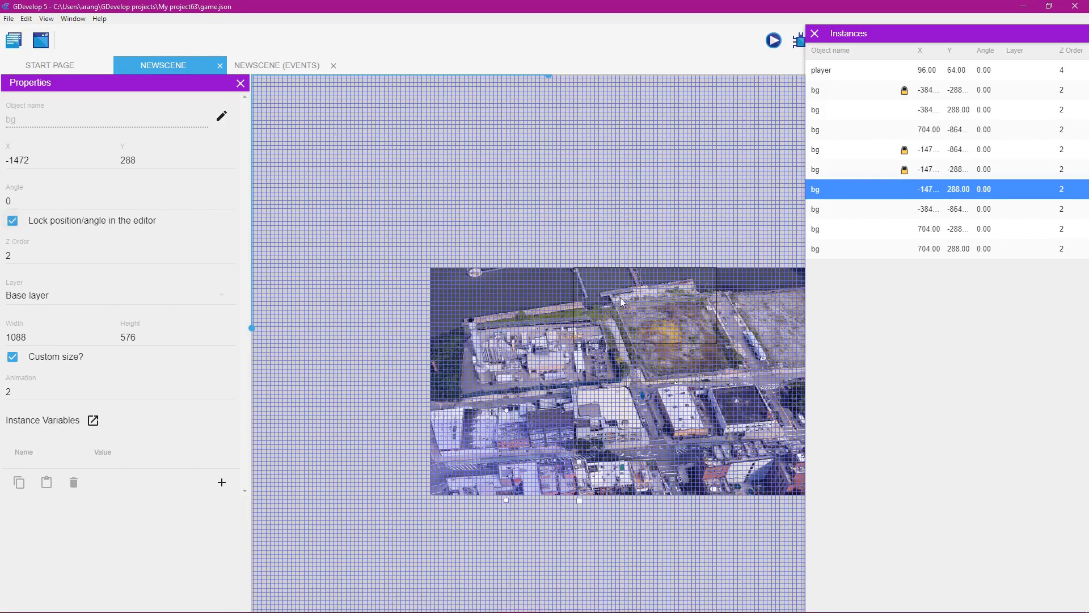
# Lock the position and angle of the Animation 3 and Animation 5 tiles in the editor
pyautogui.click(604, 304)
pyautogui.click(12, 221)
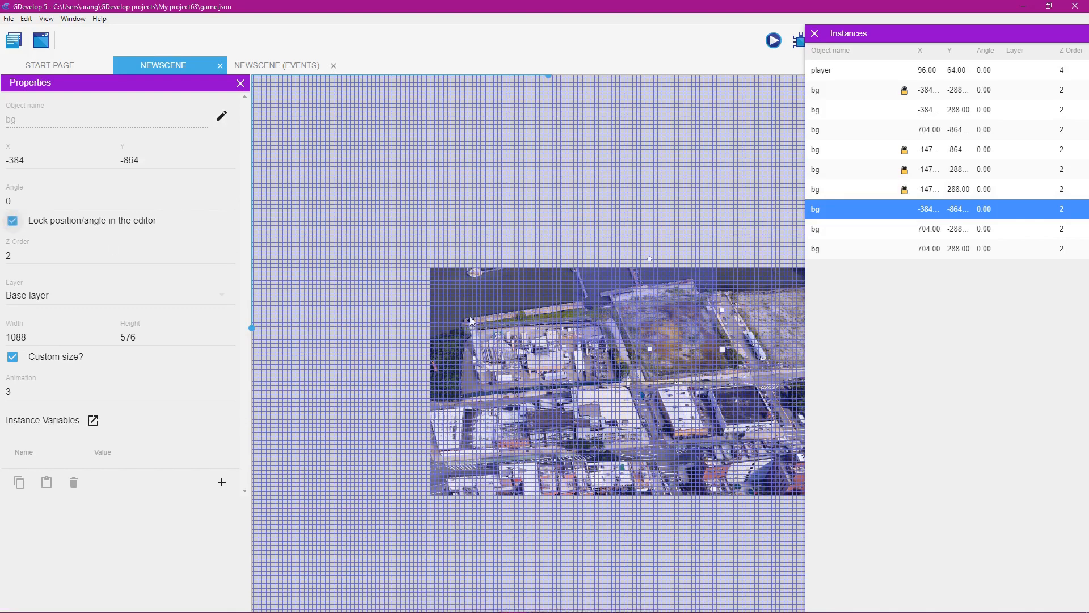
pyautogui.click(681, 401)
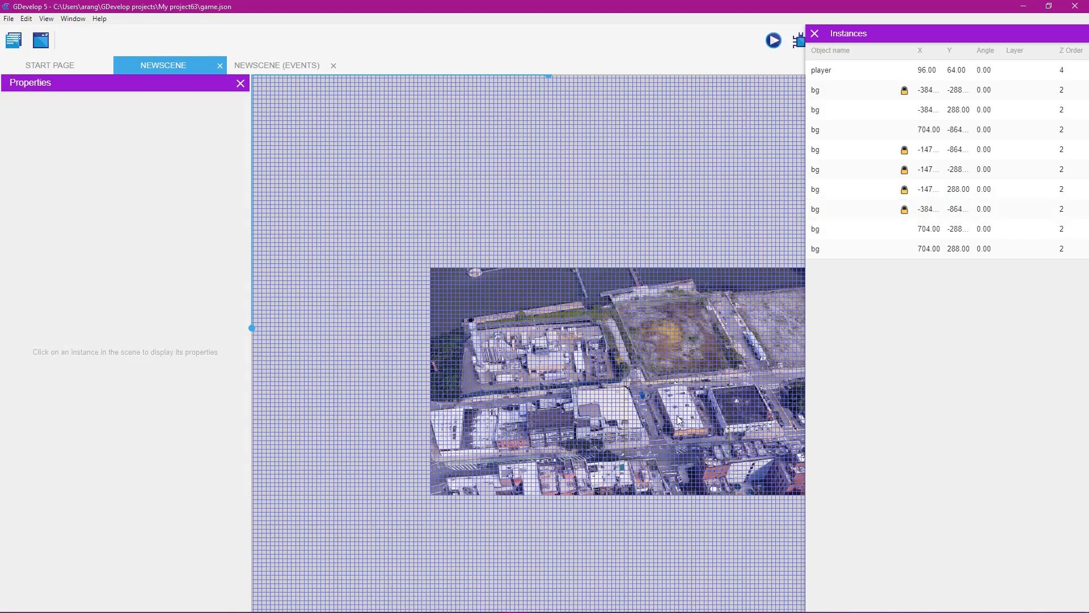
pyautogui.click(690, 438)
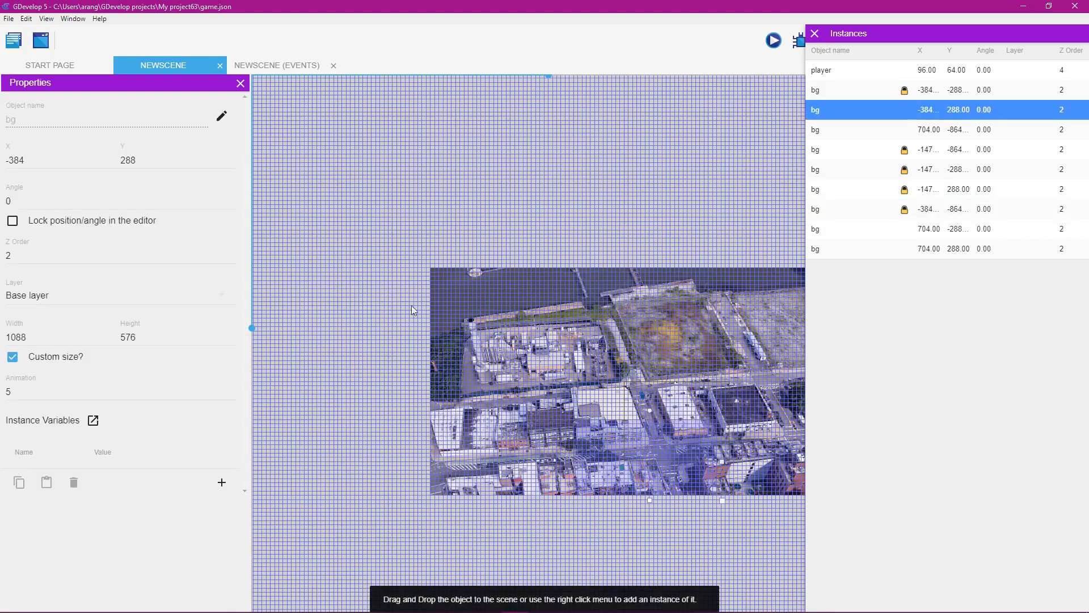
pyautogui.click(13, 221)
# Lock the position and angle of the Animation 6, Animation 7 and Animation 8 tiles in the editor
pyautogui.click(769, 309)
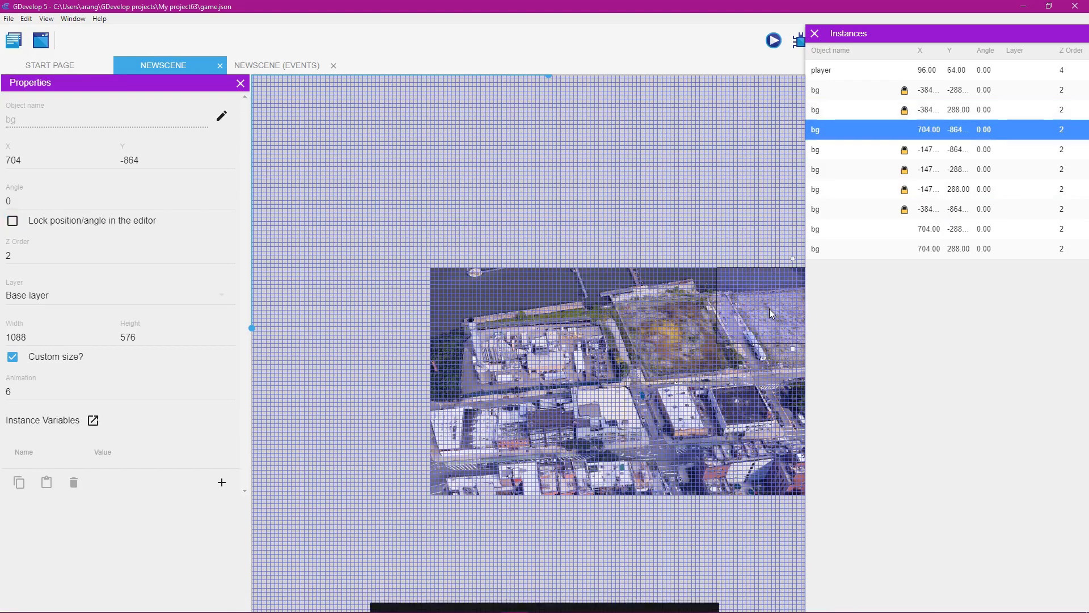
pyautogui.click(13, 221)
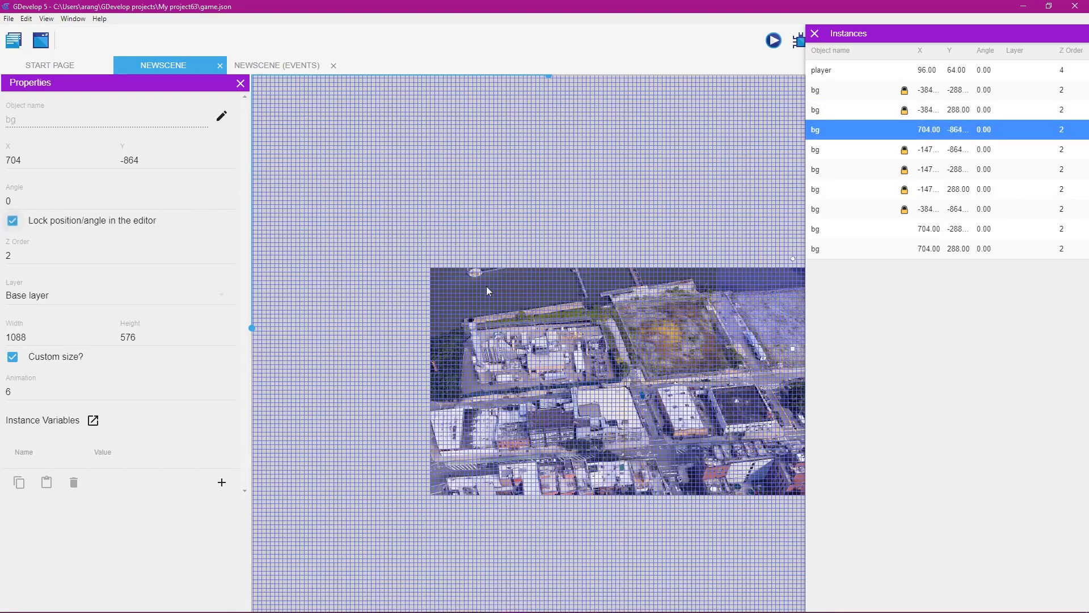
pyautogui.click(764, 398)
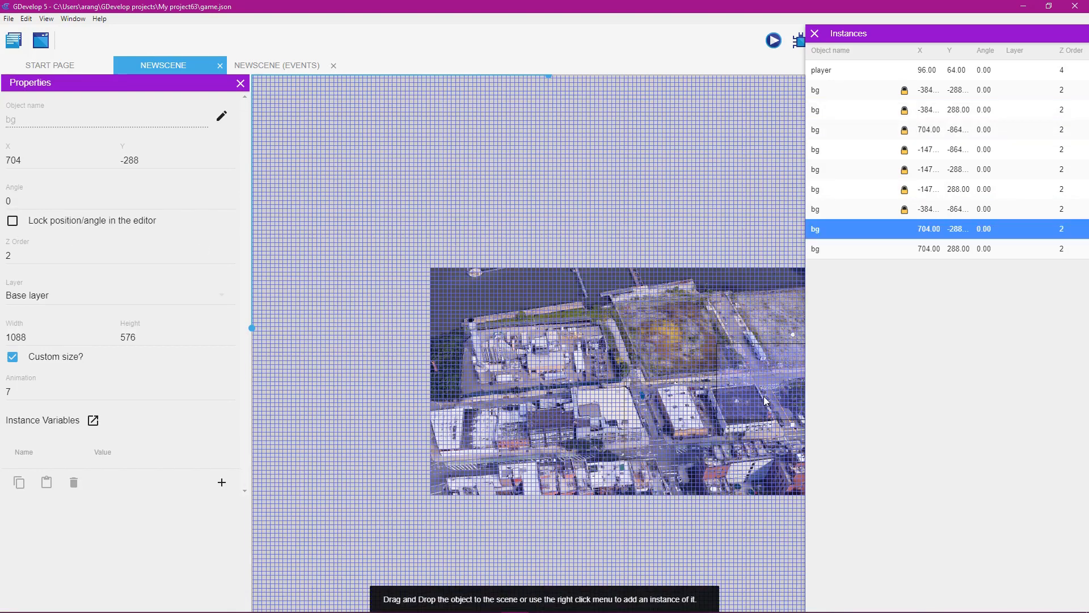
pyautogui.click(13, 222)
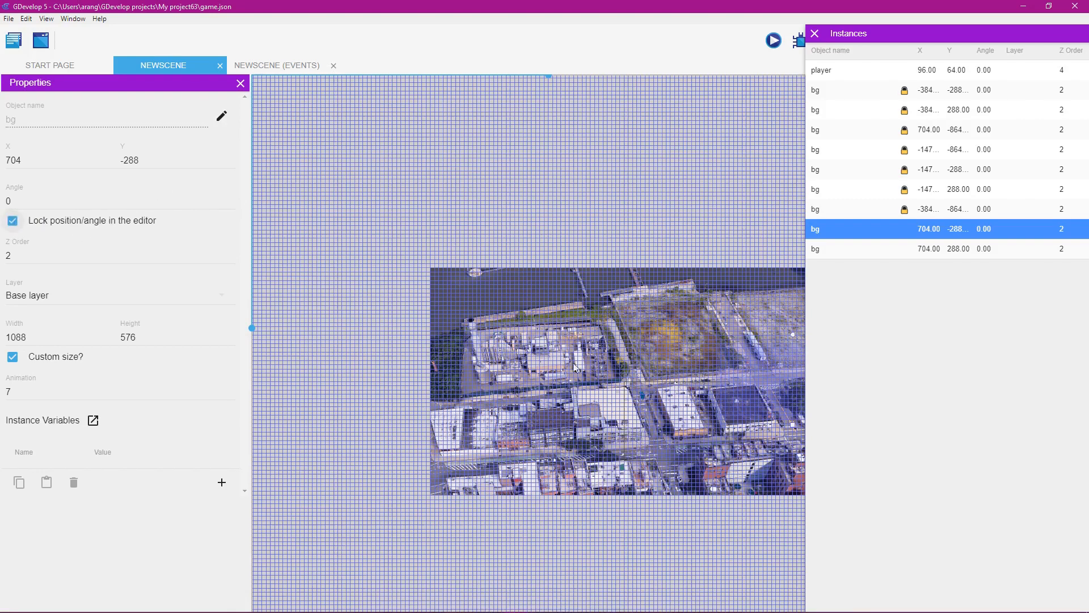
pyautogui.click(779, 462)
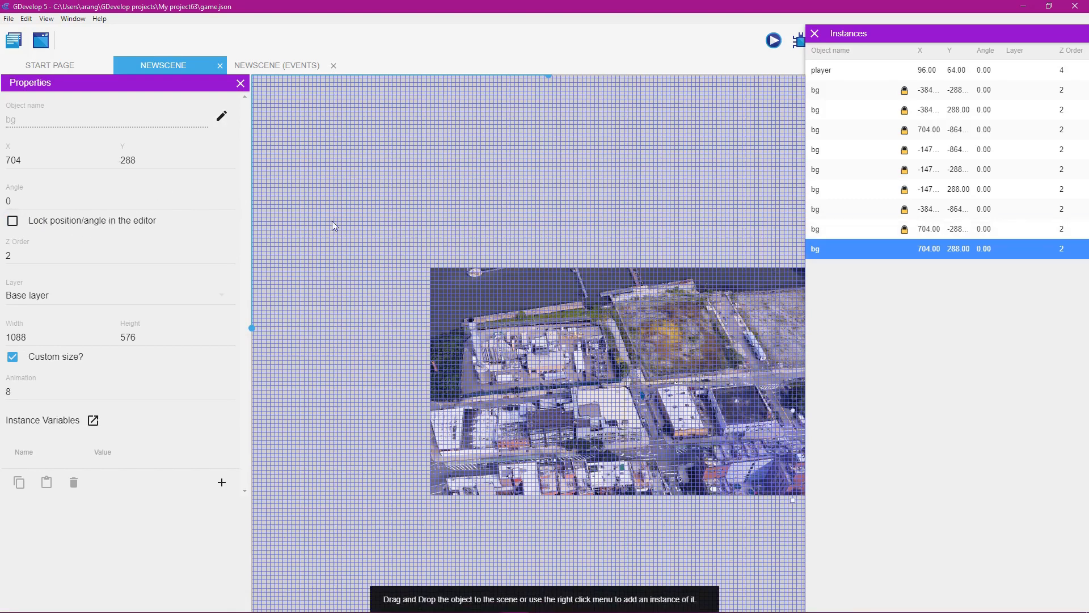
pyautogui.click(13, 222)
pyautogui.moveTo(668, 241); pyautogui.dragTo(555, 206, button='middle')
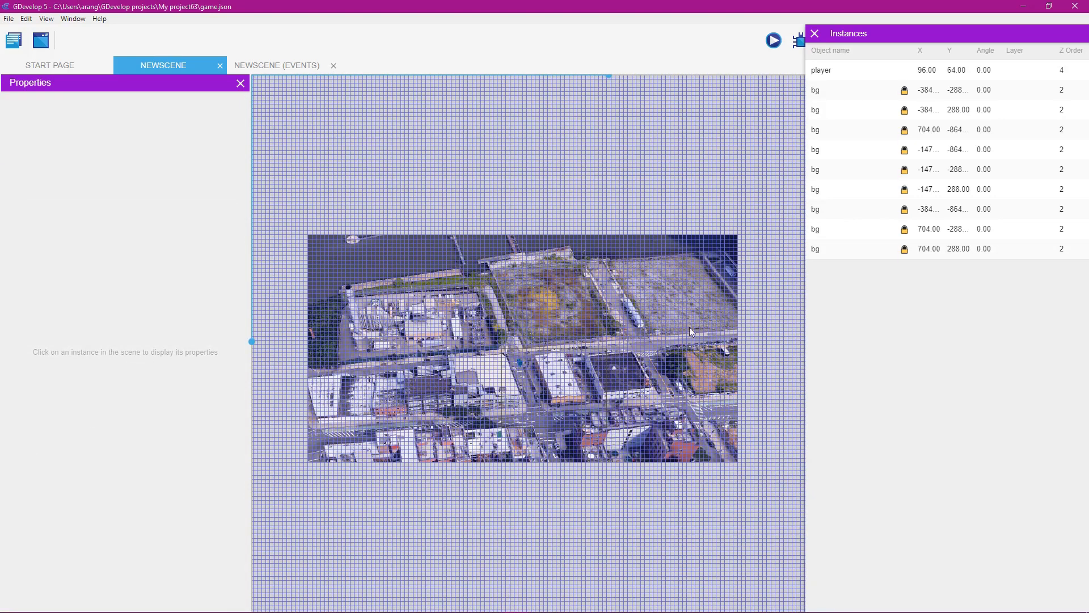
# Check that the locked Animation 4 tile can still be selected through the instances list, and close the list
pyautogui.click(858, 99)
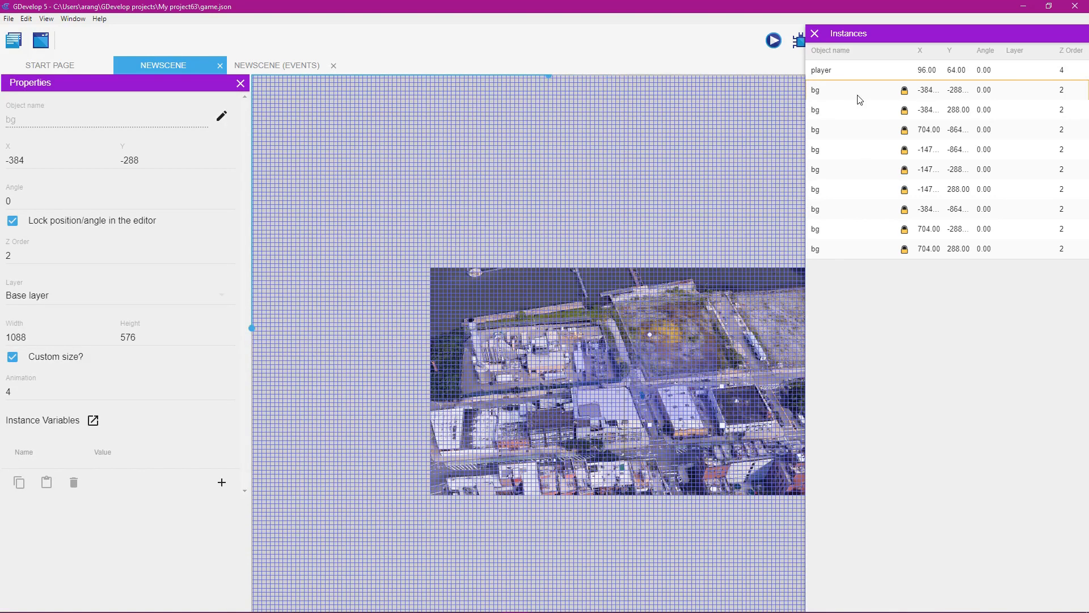
pyautogui.click(740, 330)
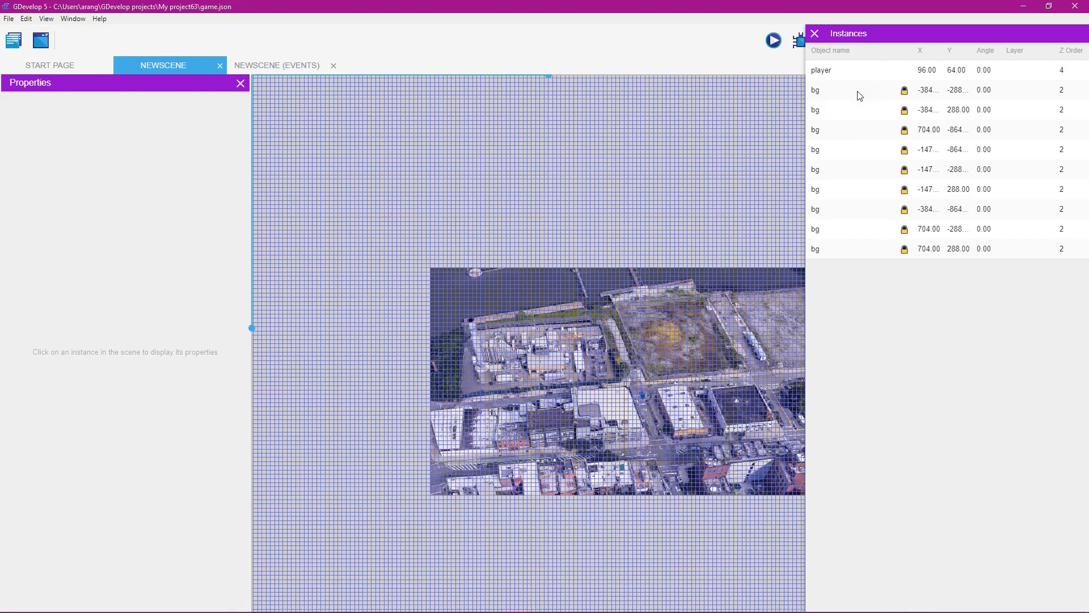
pyautogui.click(831, 91)
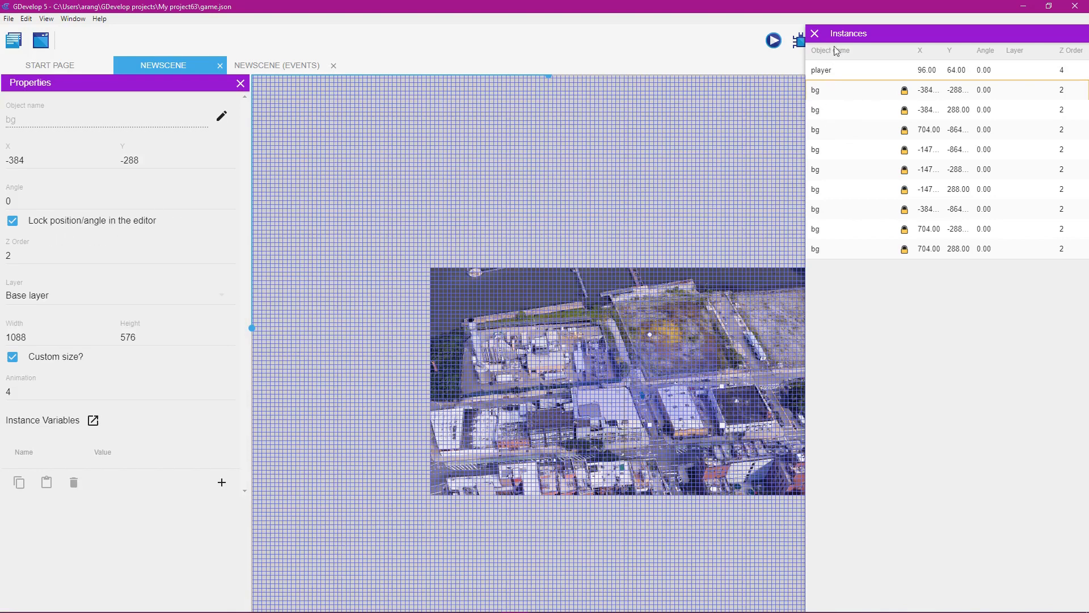
pyautogui.click(815, 33)
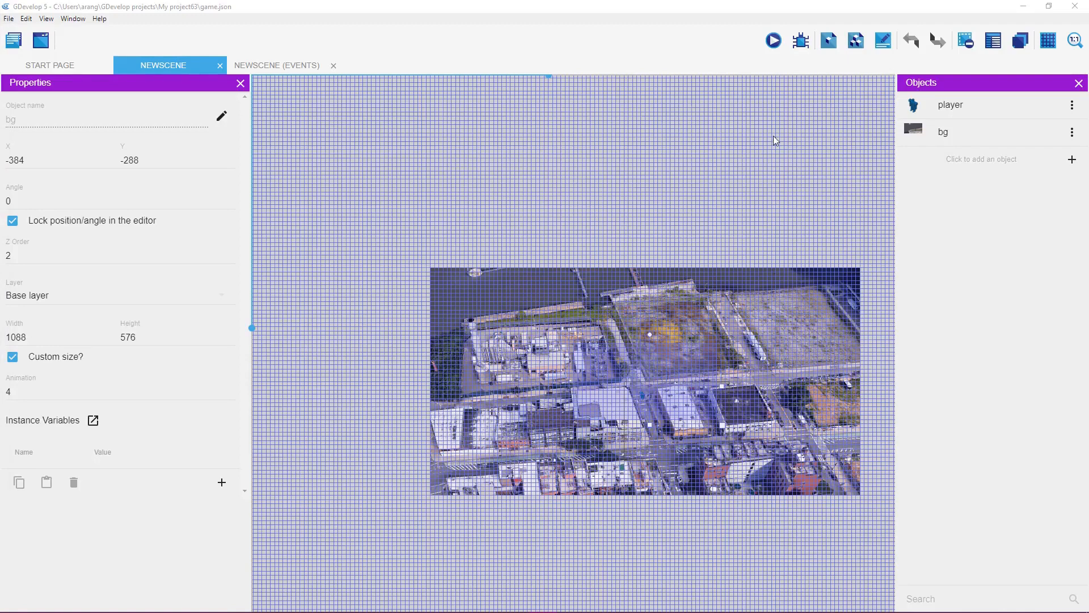
pyautogui.click(738, 11)
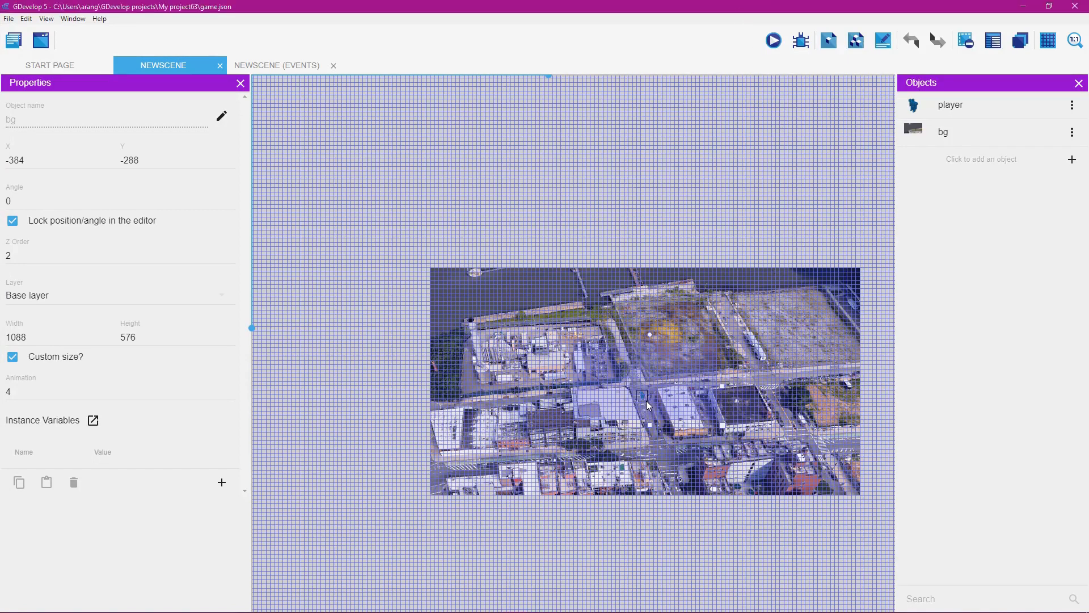
# Hide the grid in the scene editor to show the assembled background without grid lines
pyautogui.moveTo(714, 365); pyautogui.dragTo(636, 294, button='middle')
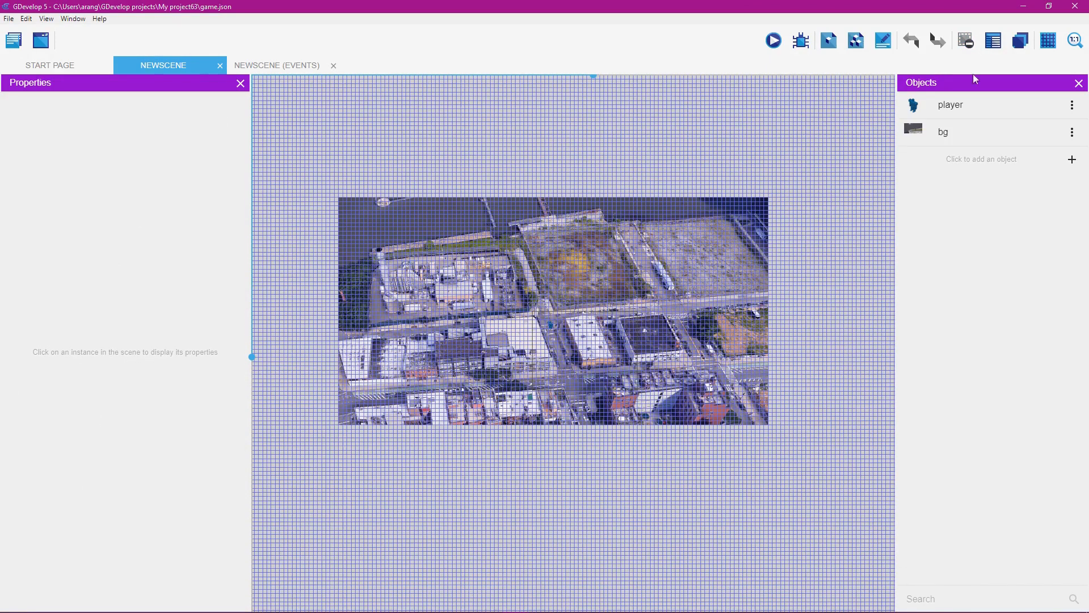
pyautogui.click(1048, 41)
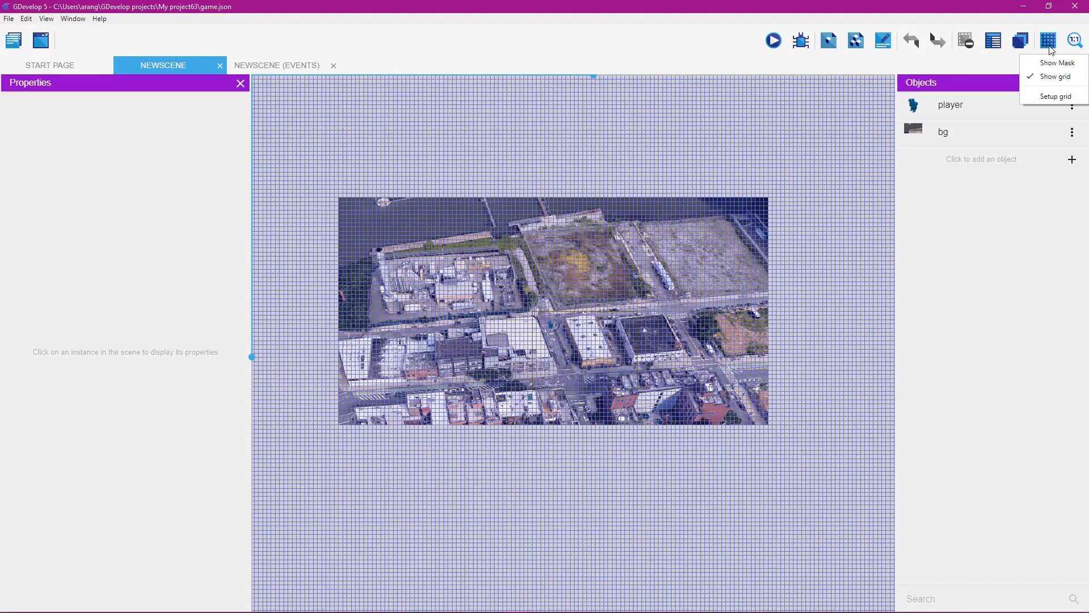
pyautogui.click(1034, 78)
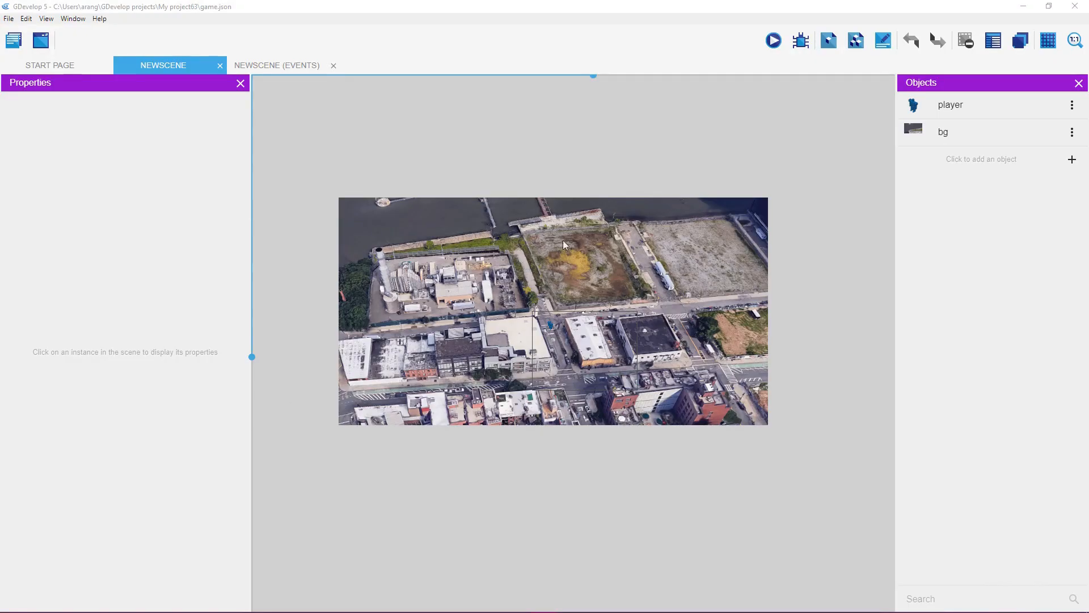
pyautogui.click(663, 10)
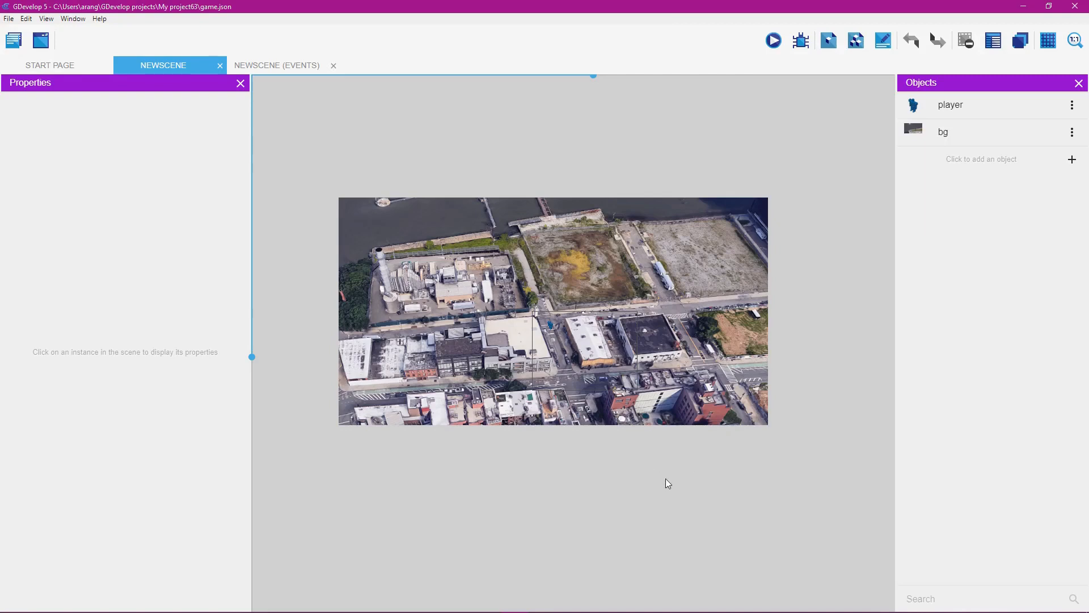
# Add an empty event at the end of the NewScene events, after the inverted "player is moving" event
pyautogui.click(279, 64)
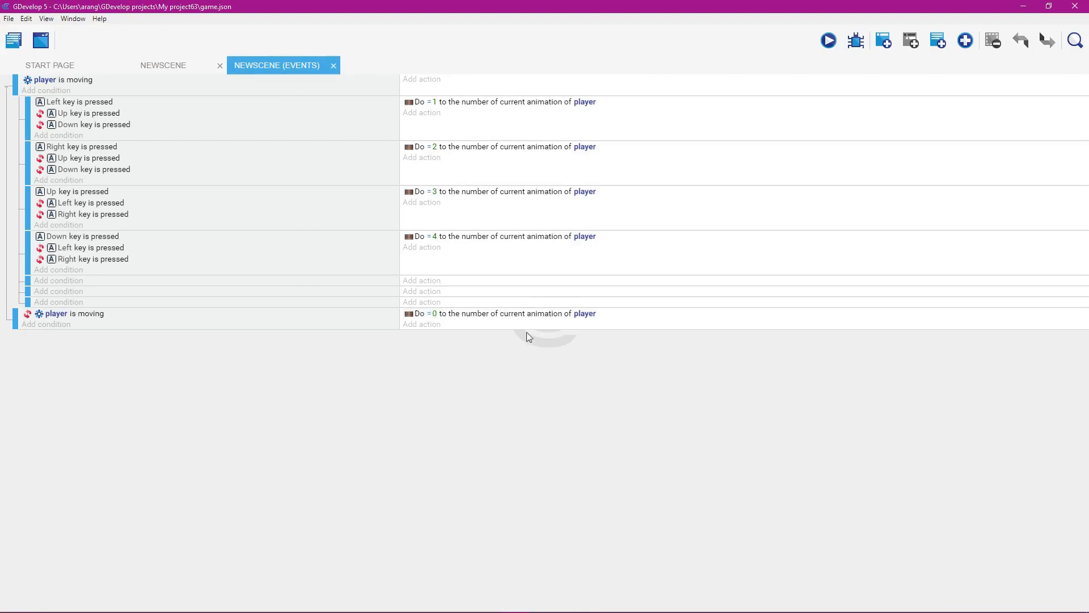
pyautogui.click(626, 327)
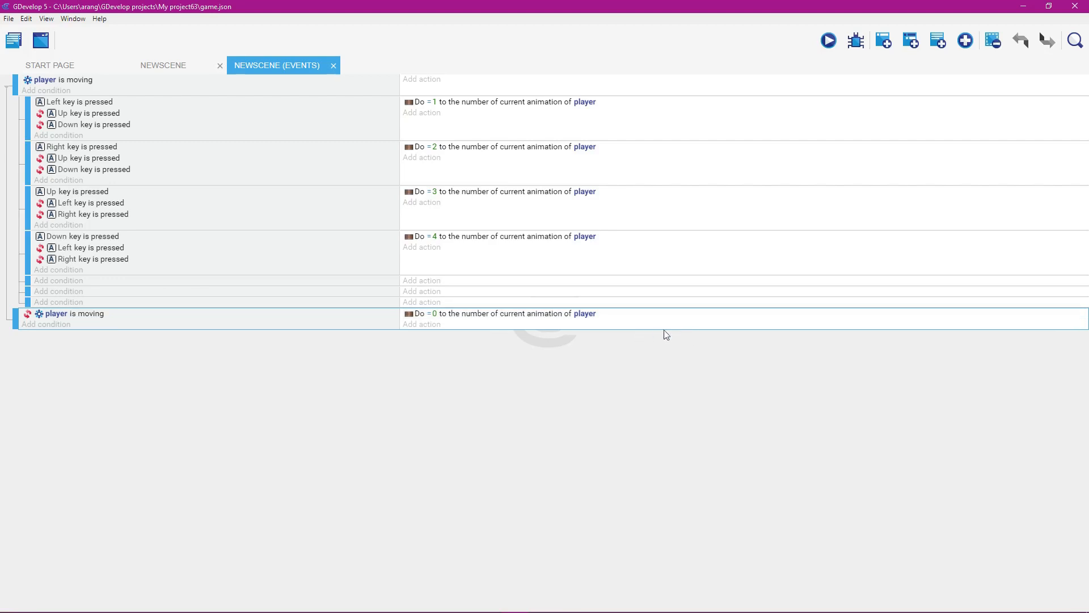
pyautogui.click(887, 43)
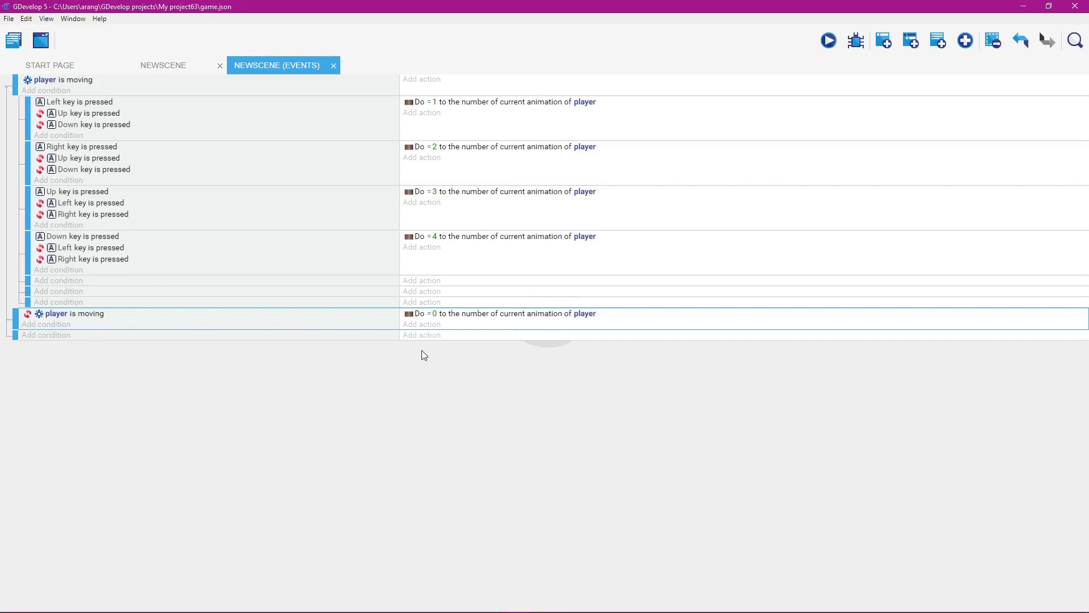
# Give the new empty event a "Center the camera on an object" action targeting player, leaving layer and camera number empty
pyautogui.click(419, 335)
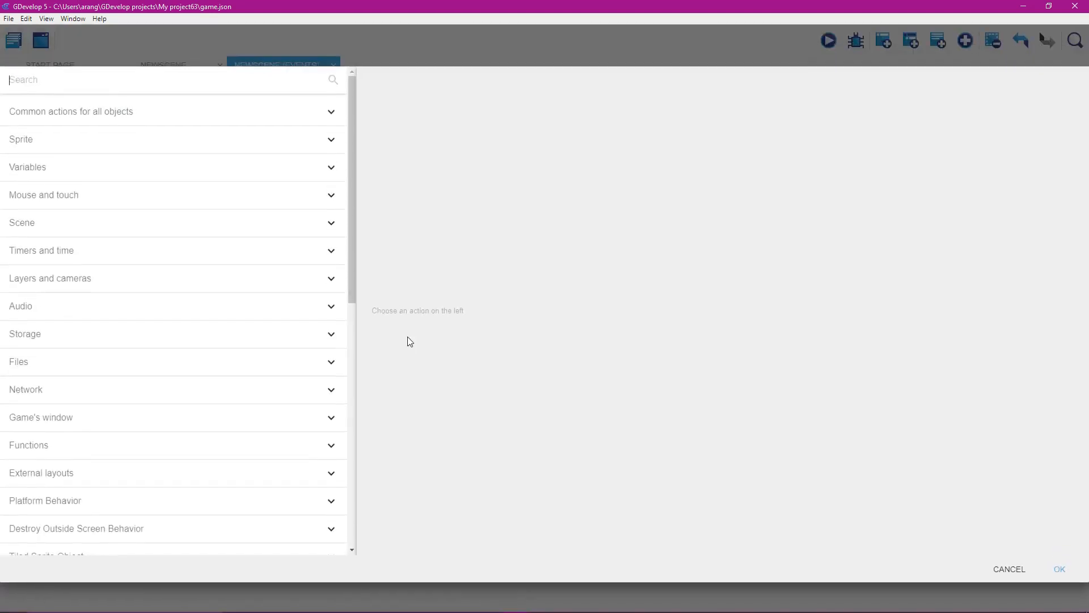
pyautogui.click(168, 282)
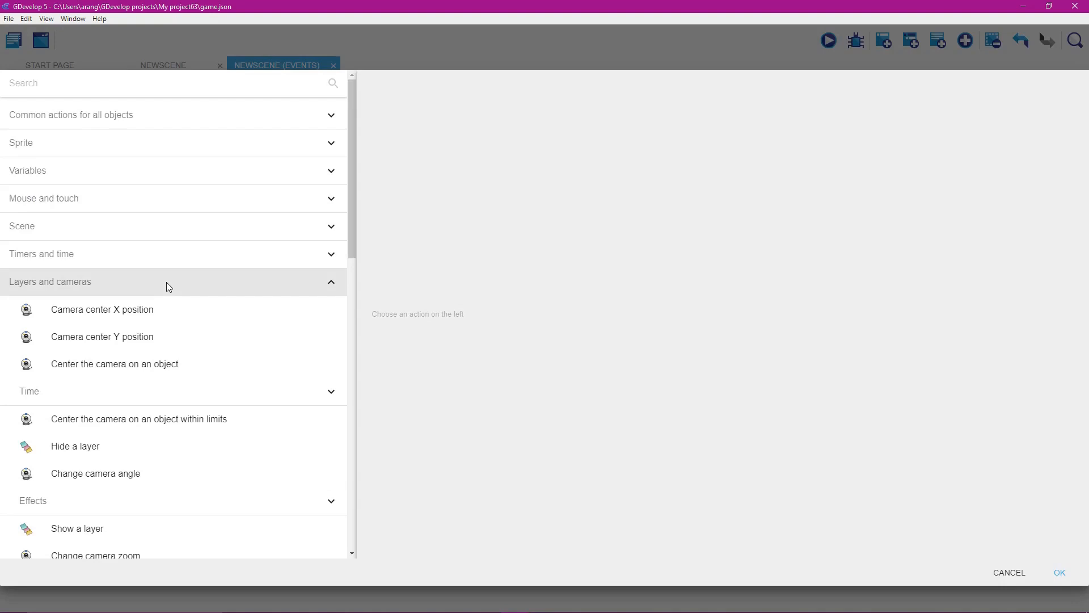
pyautogui.click(210, 364)
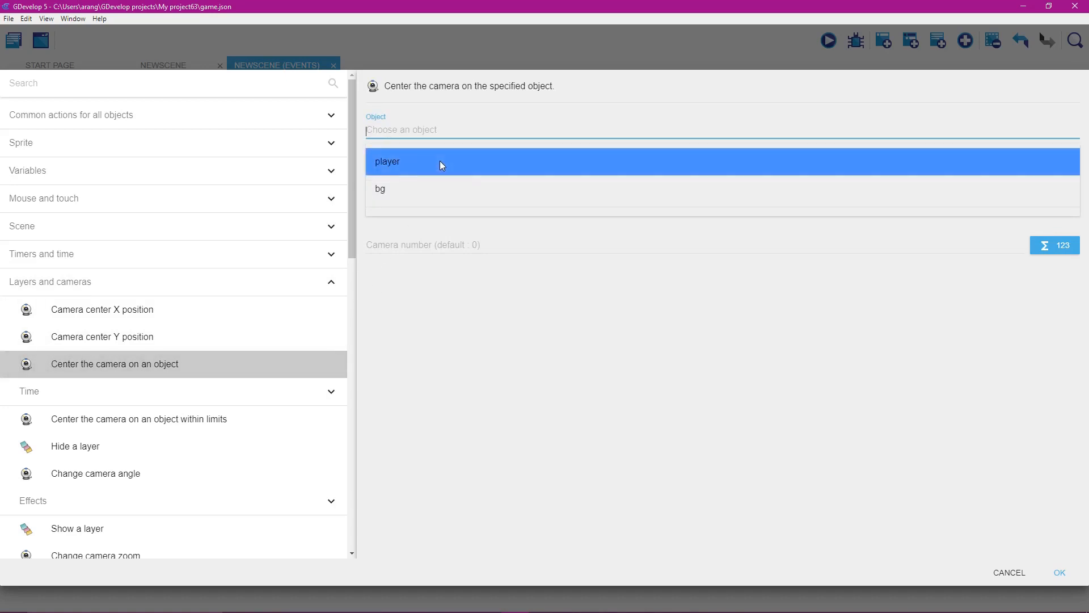
pyautogui.click(440, 161)
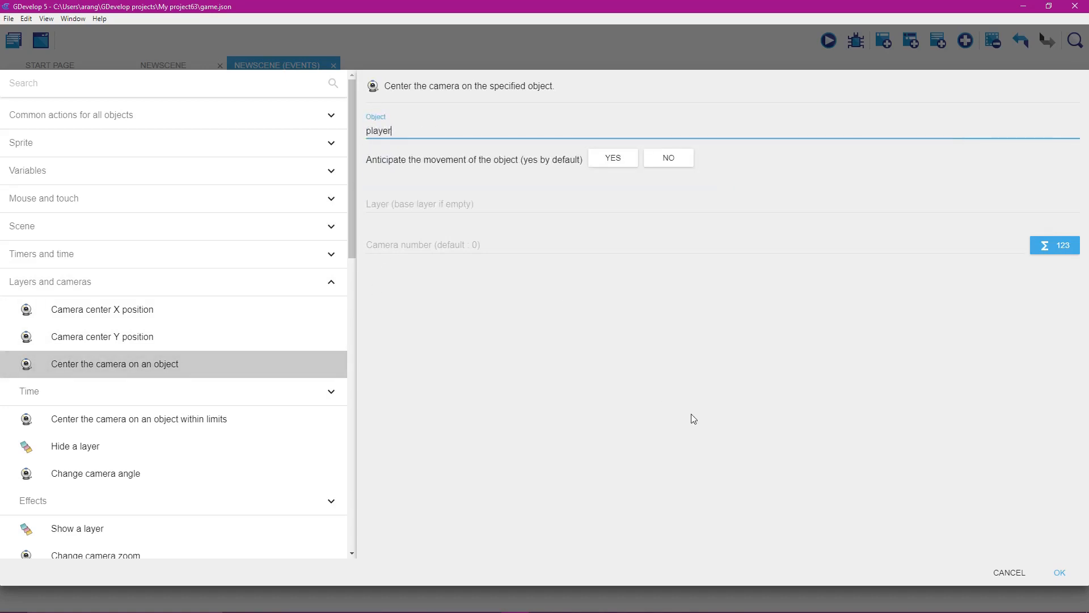
pyautogui.click(1059, 572)
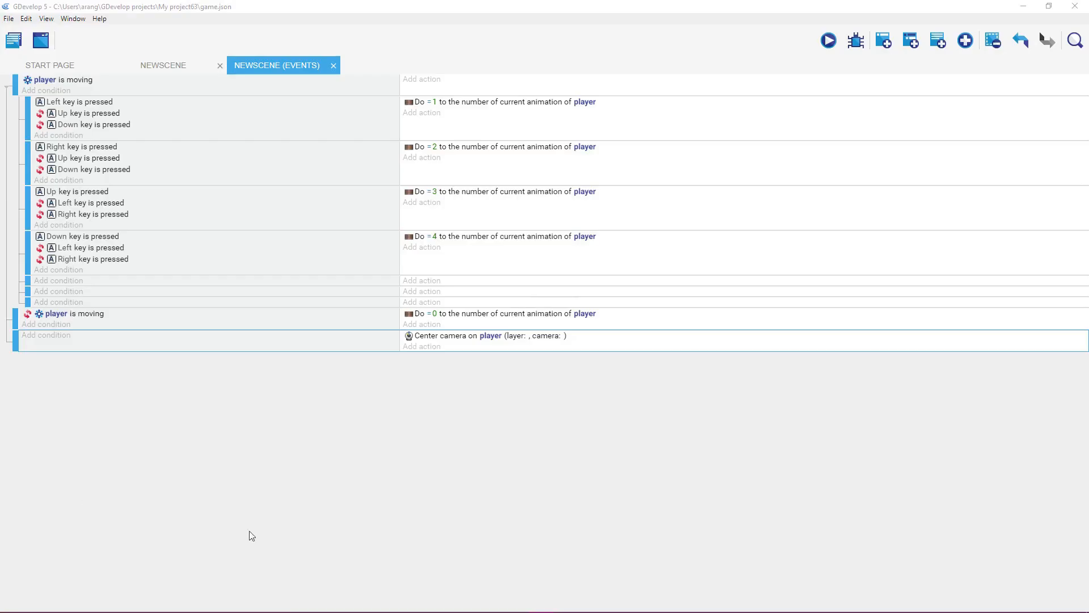
# Preview the game and walk the player upward across the background to test the camera following
pyautogui.click(748, 13)
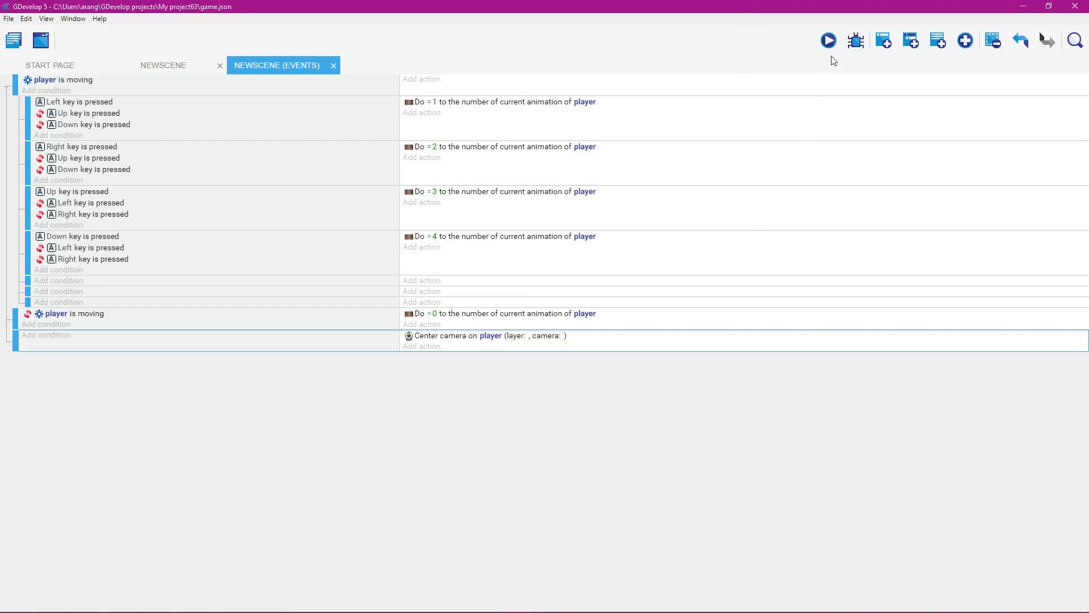
pyautogui.click(828, 41)
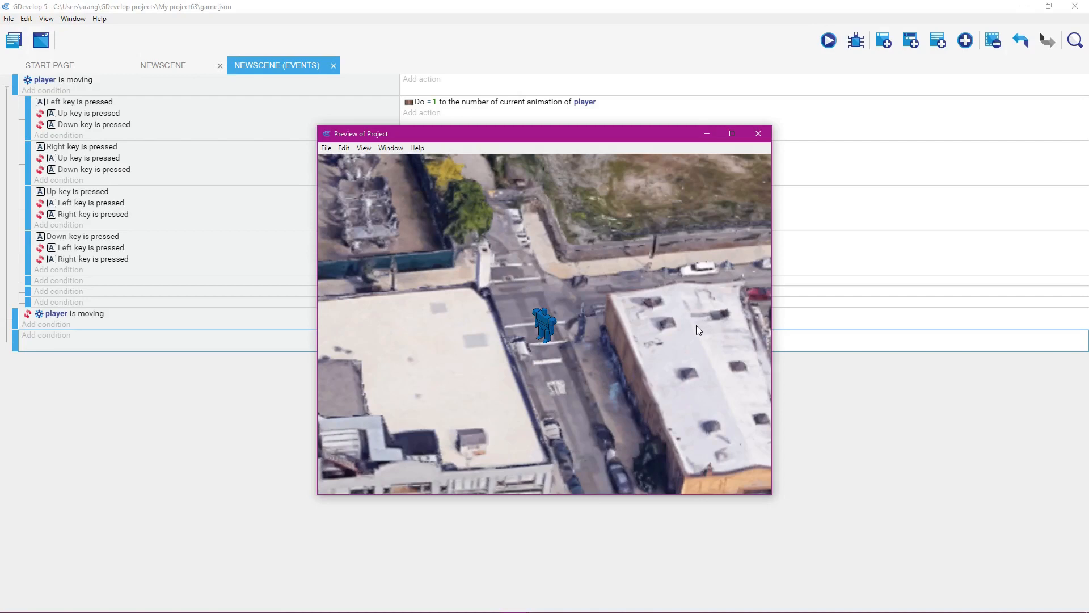
pyautogui.press('Up')
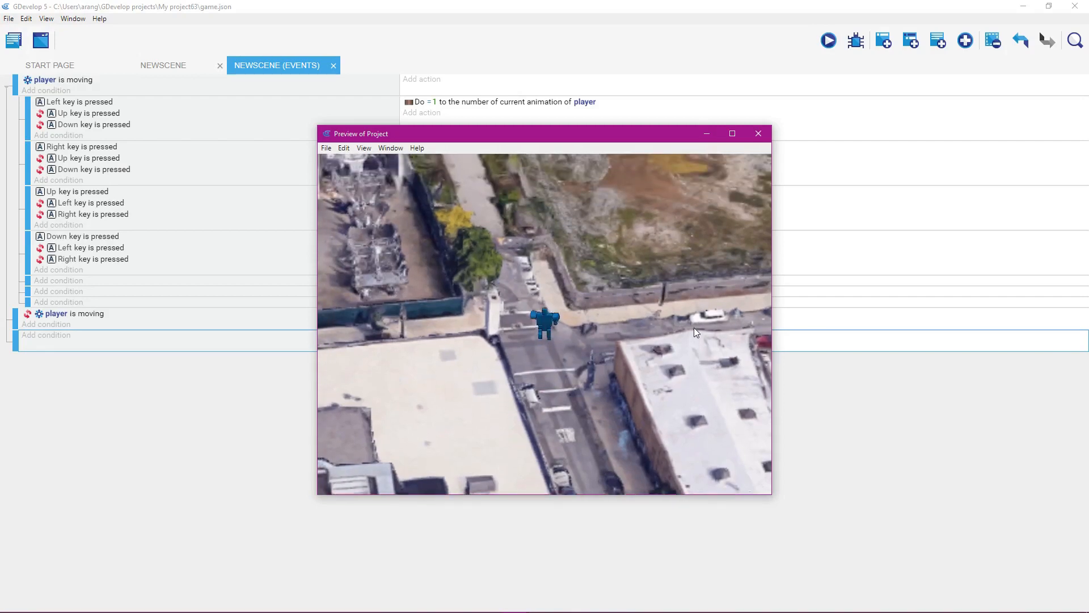
pyautogui.press('Up')
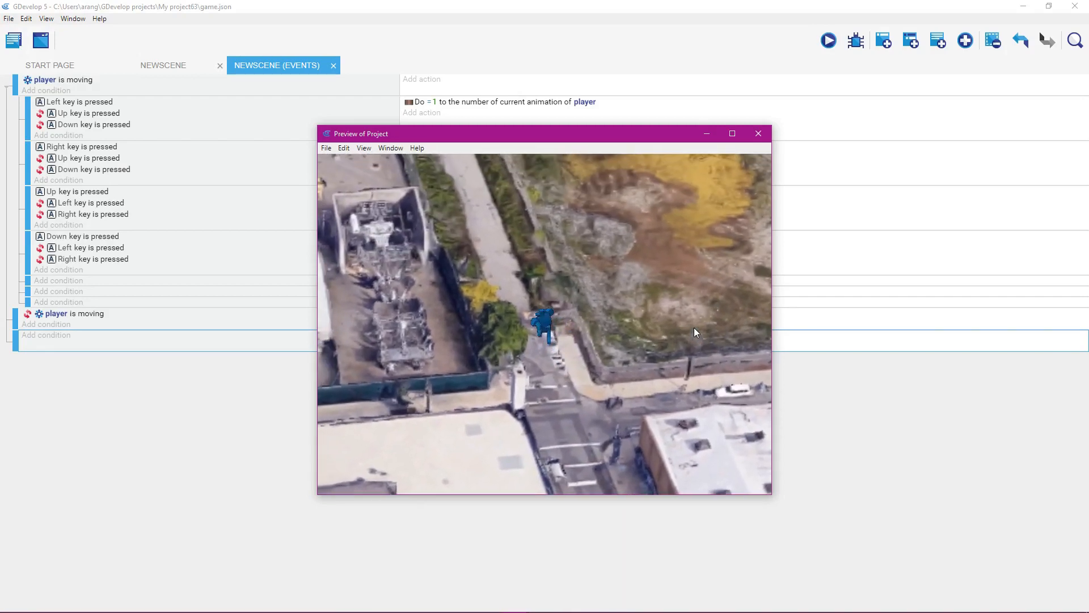
pyautogui.press('Up')
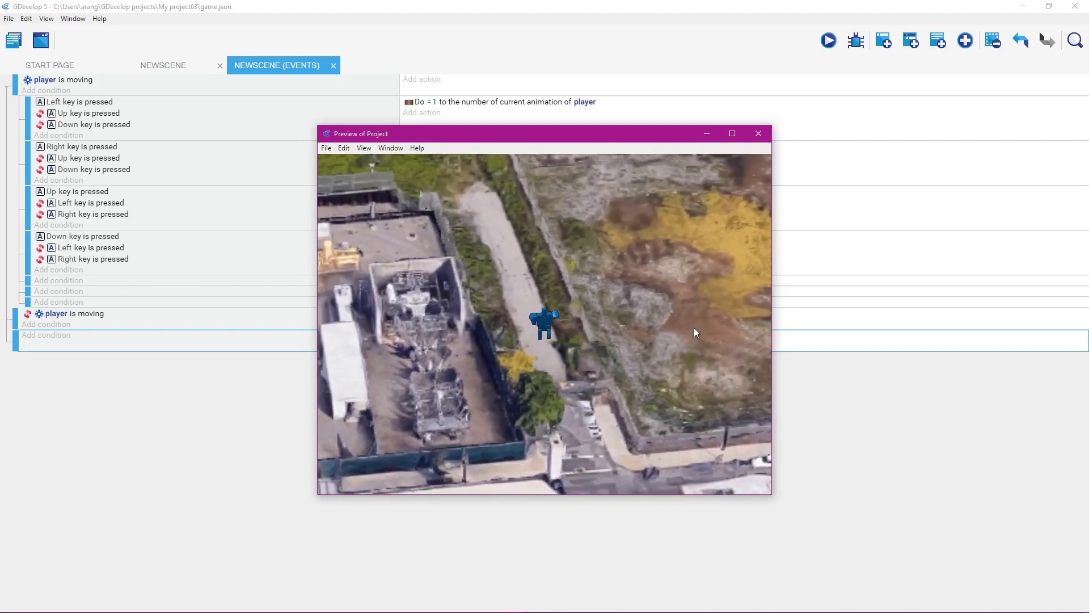
# Walk the player down the street past the intersection to test the camera following, and return from the preview to the NewScene layout
pyautogui.press('Down')
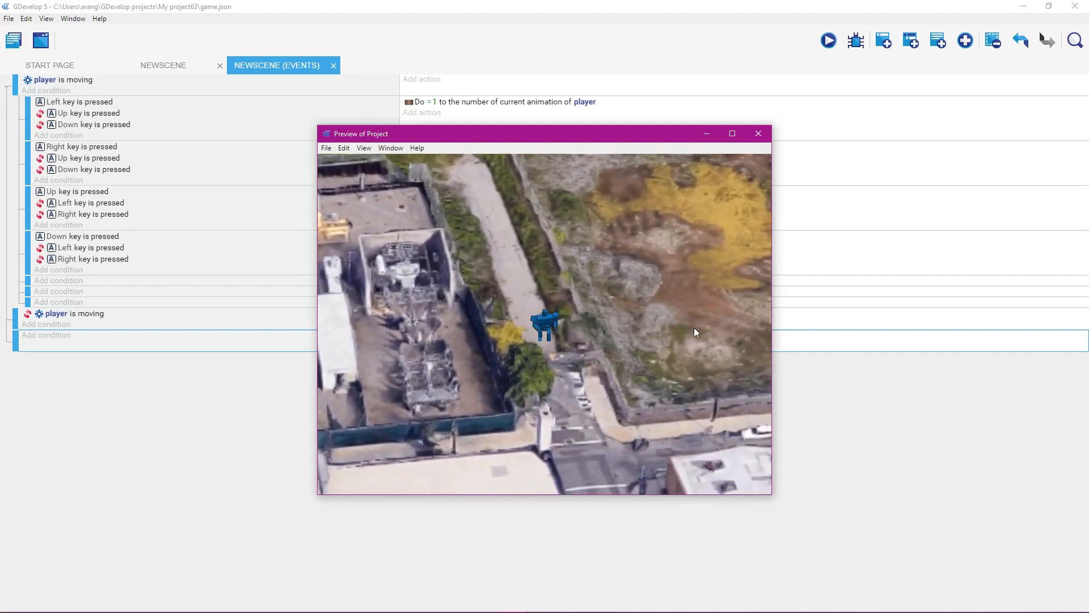
pyautogui.press('Down')
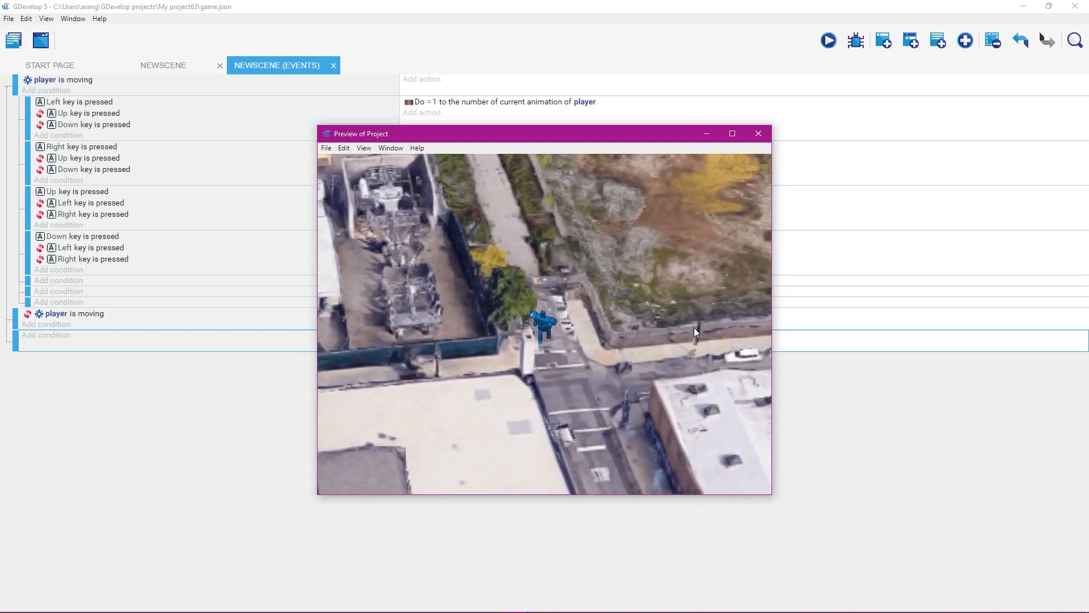
pyautogui.press('Down')
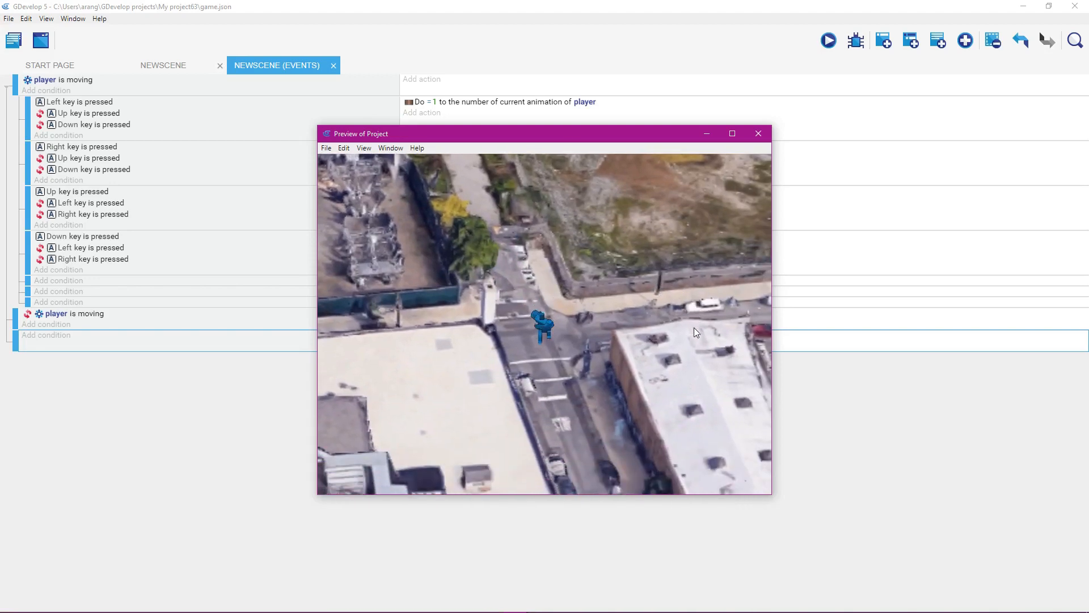
pyautogui.press('Down')
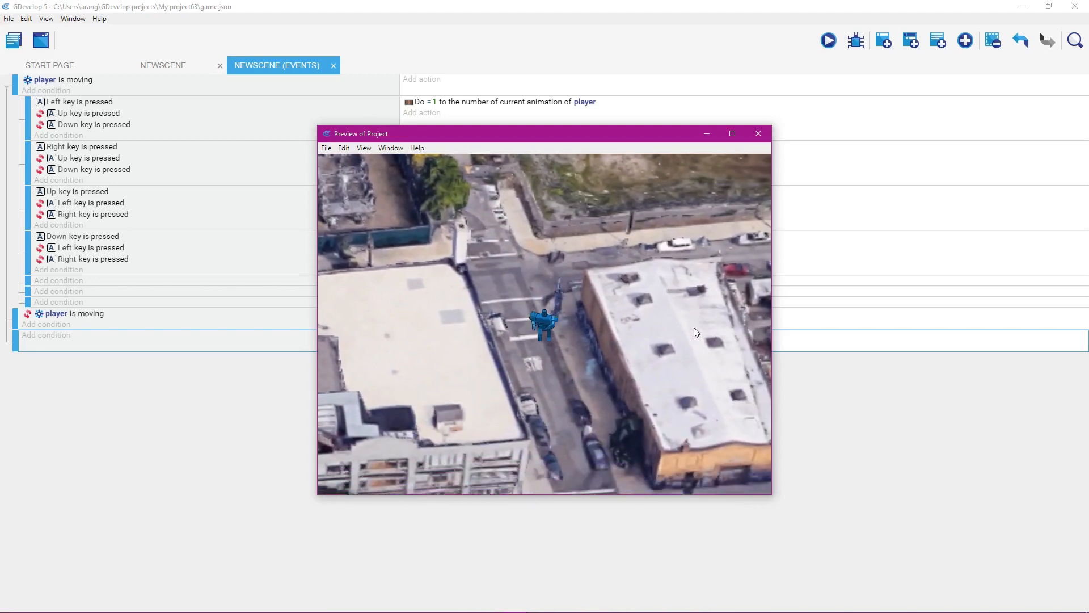
pyautogui.press('Down')
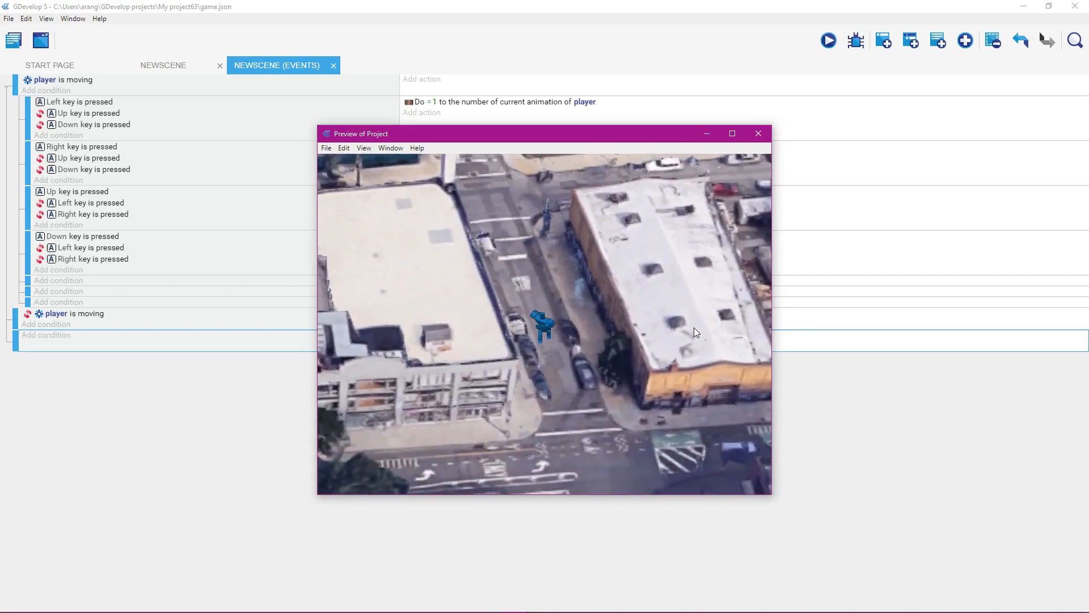
pyautogui.press('Down')
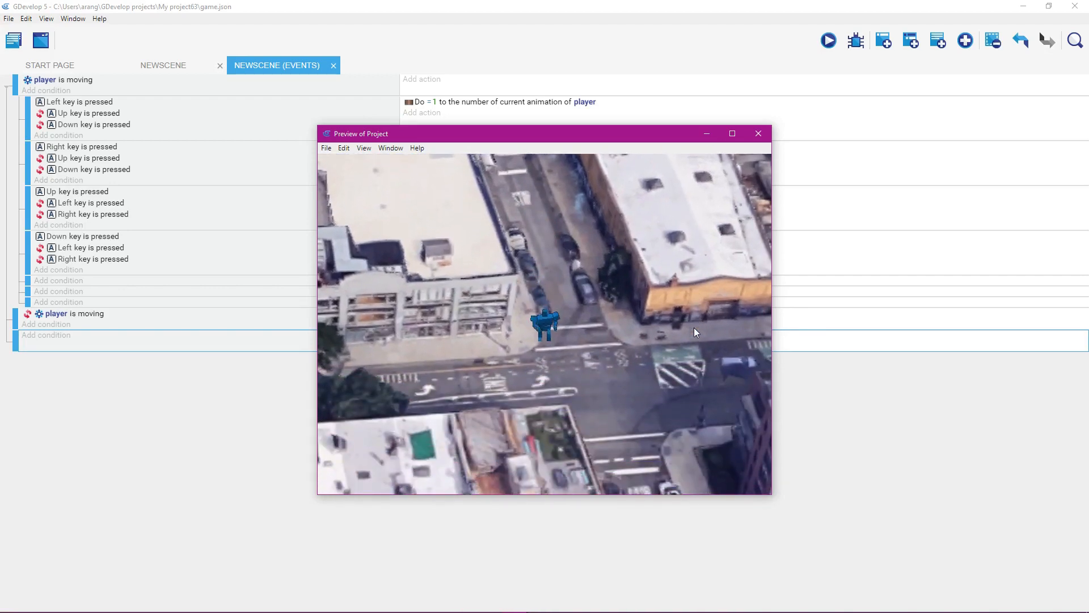
pyautogui.press('Down')
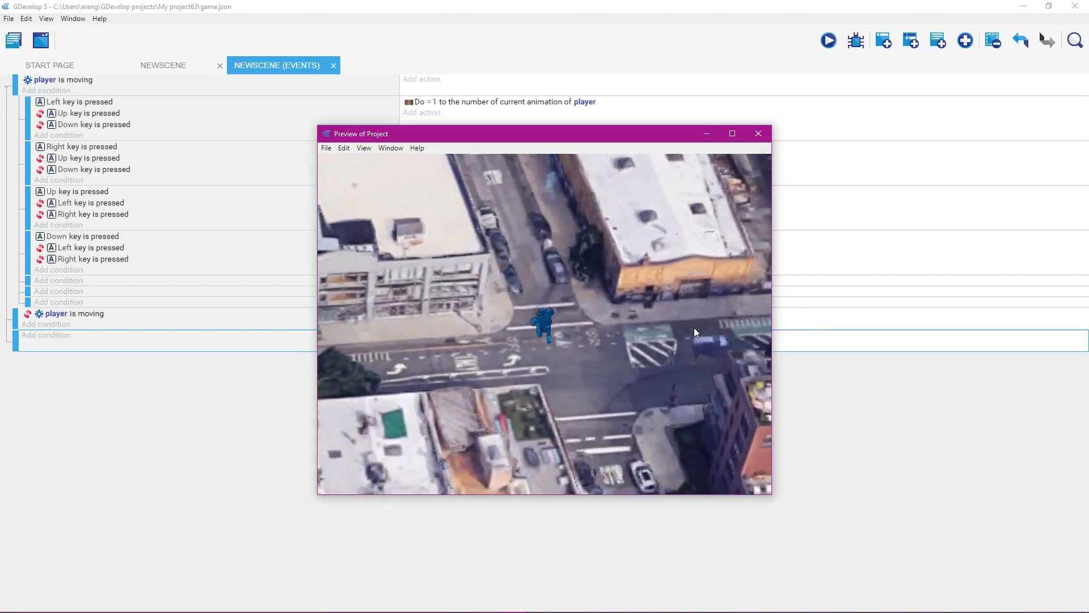
pyautogui.press('Up')
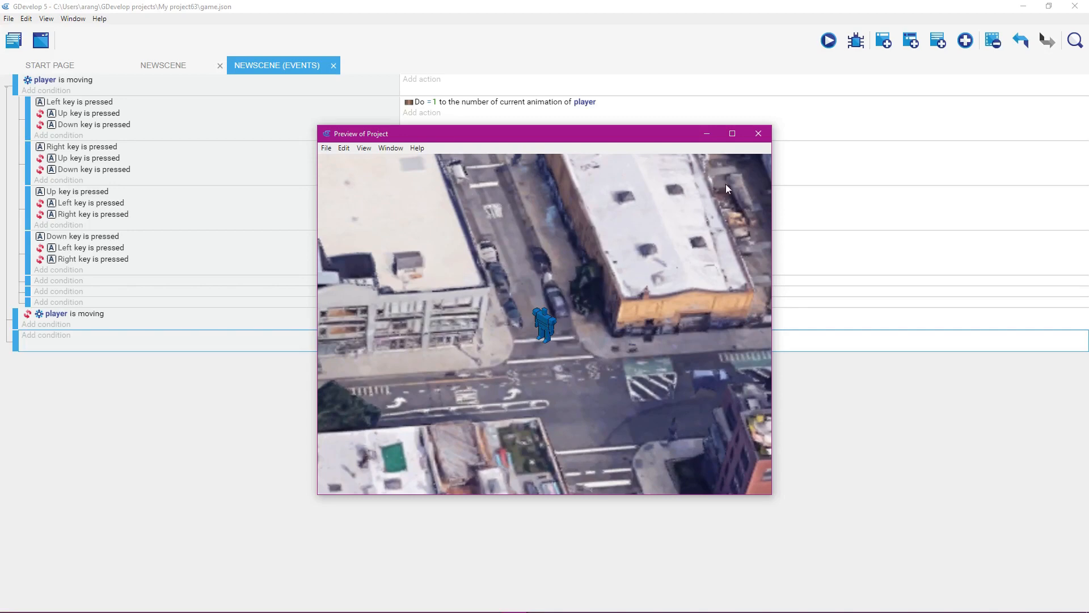
pyautogui.click(759, 134)
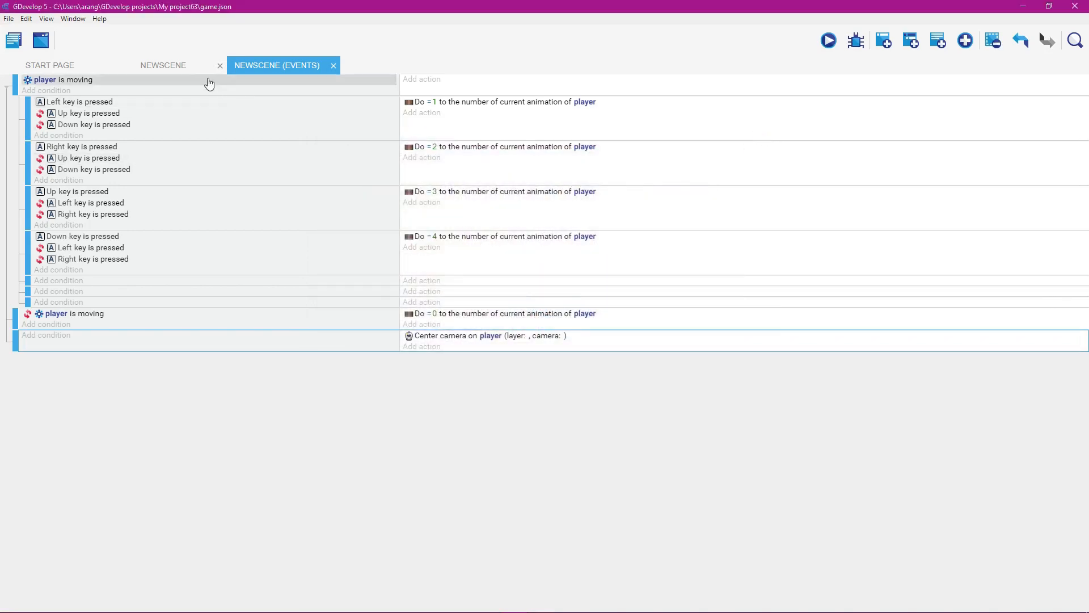
pyautogui.click(164, 66)
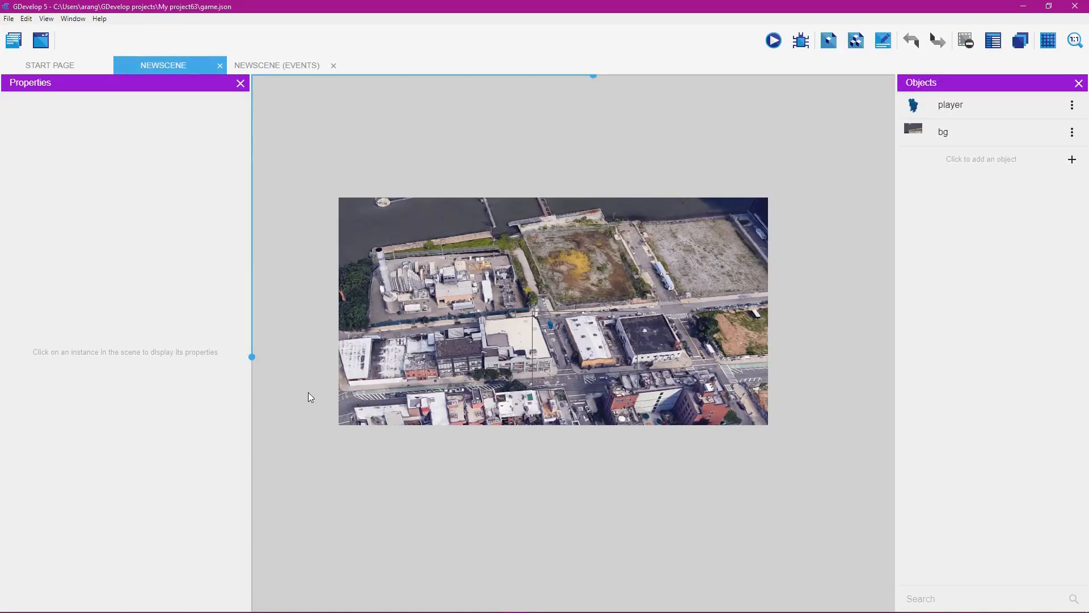